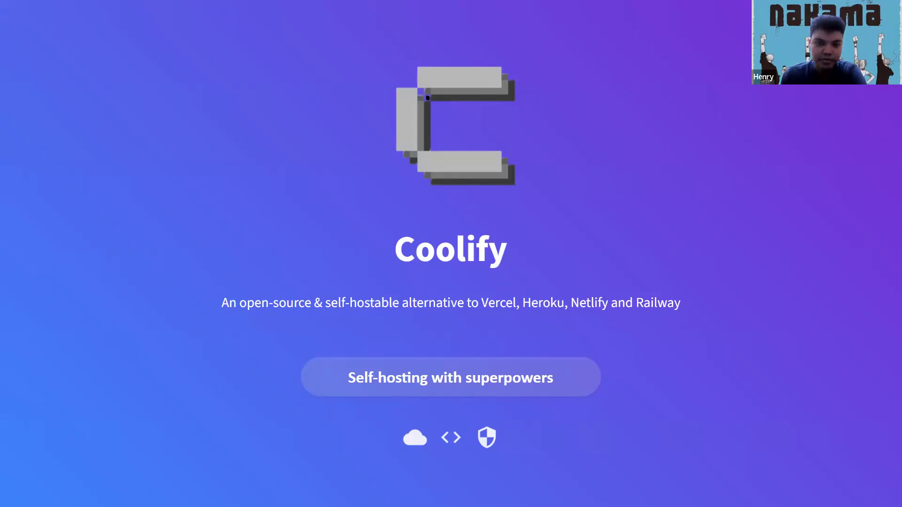
Go through the Coolify slides from the title to the Summary slide and leave the slideshow
key("Right")
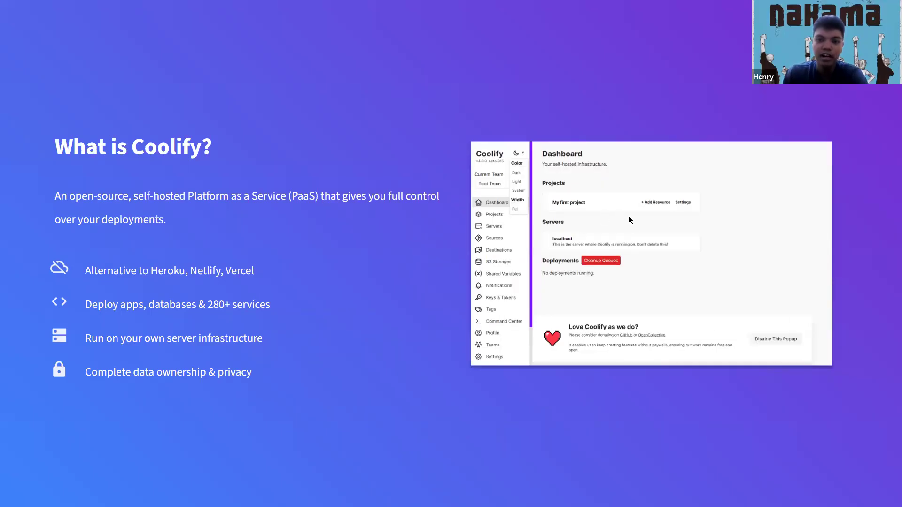
key("Right")
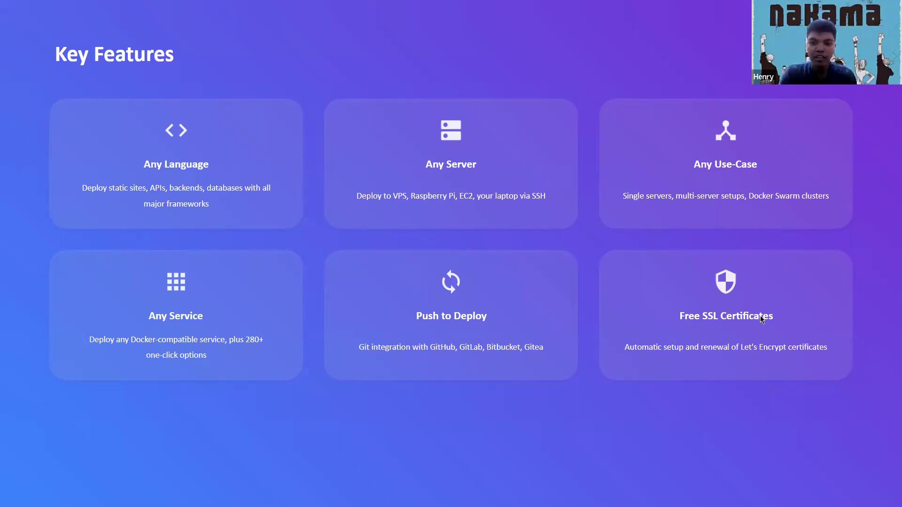
key("Right")
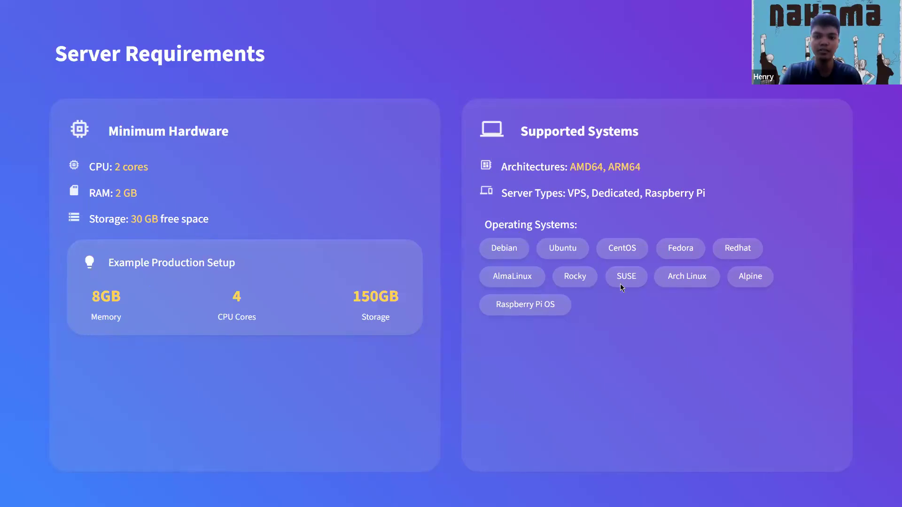
key("Right")
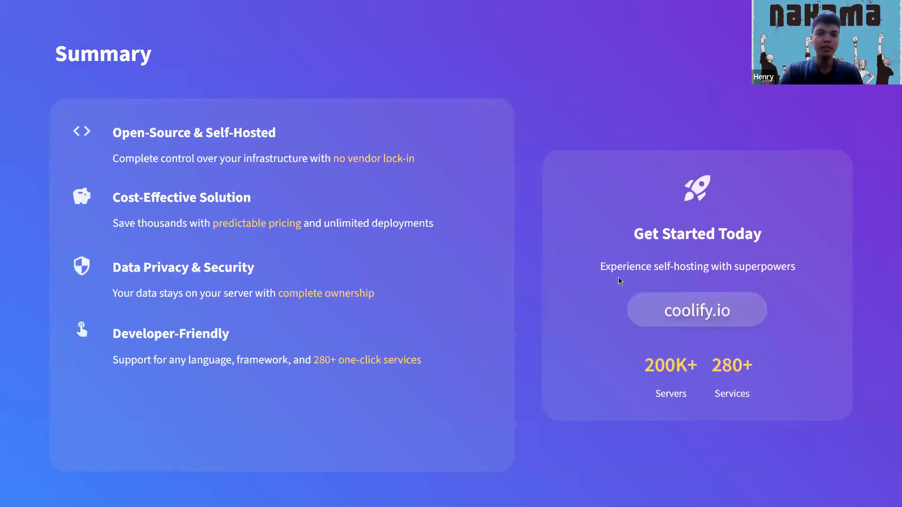
key("Escape")
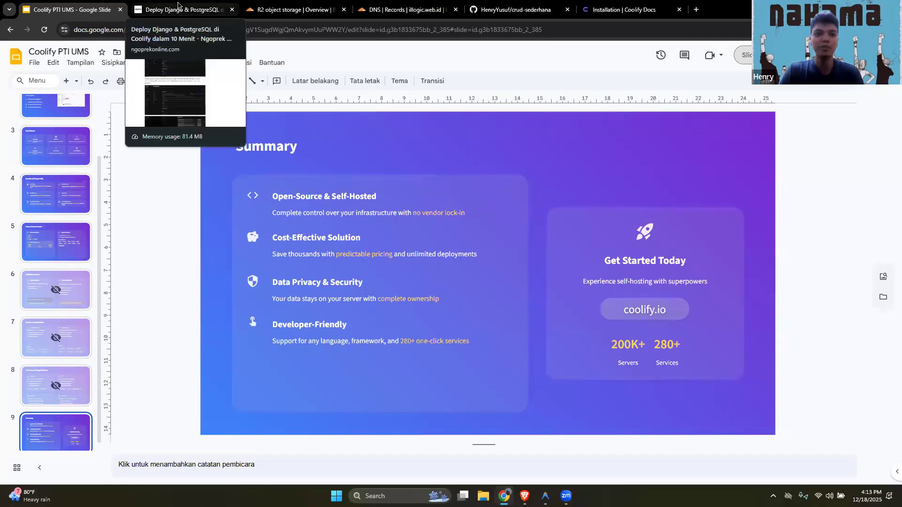
Open the ngoprekonline.com article on deploying Django & PostgreSQL in Coolify and show its introduction and web address
left_click(178, 5)
scroll(457, 284, "up", 15)
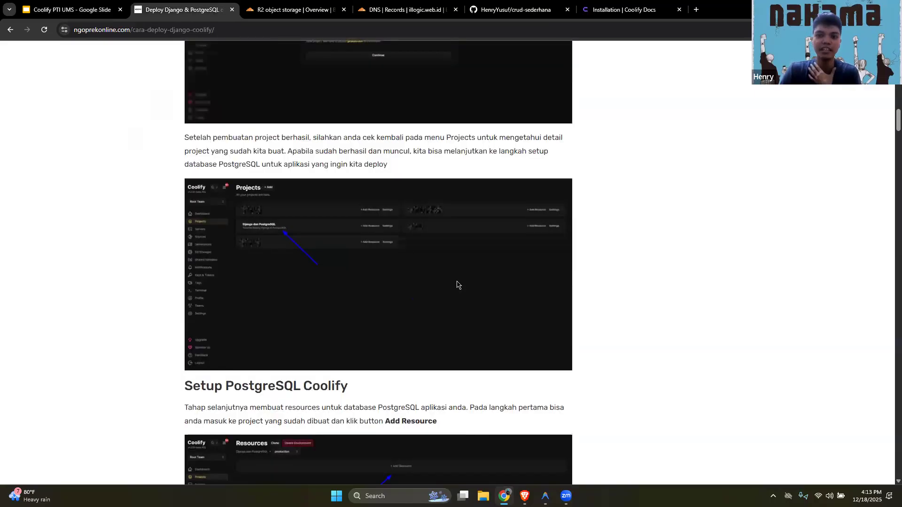
scroll(457, 284, "up", 10)
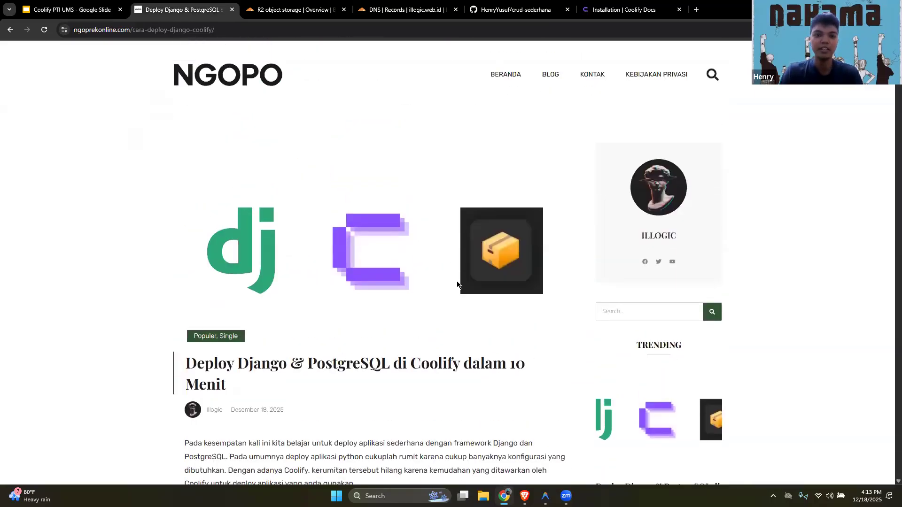
scroll(439, 279, "down", 4)
scroll(221, 145, "up", 2)
left_click(115, 30)
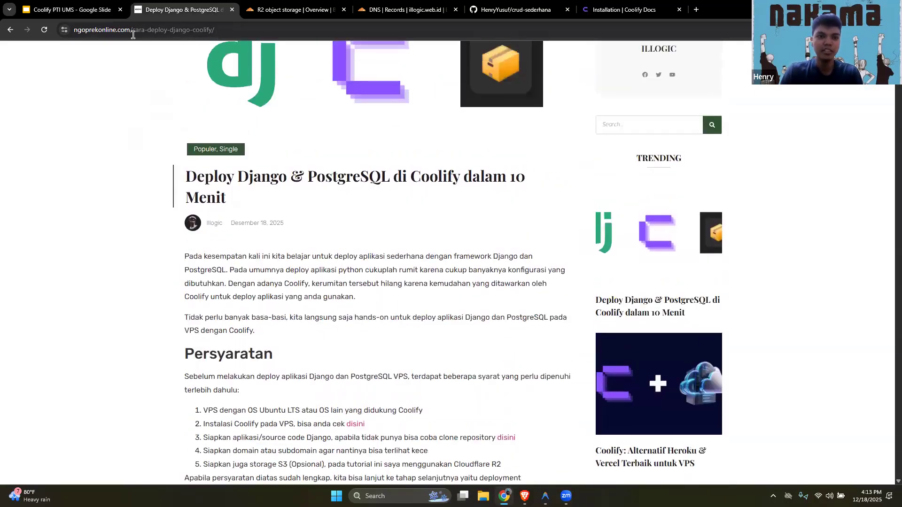
left_click(86, 173)
left_click(126, 30)
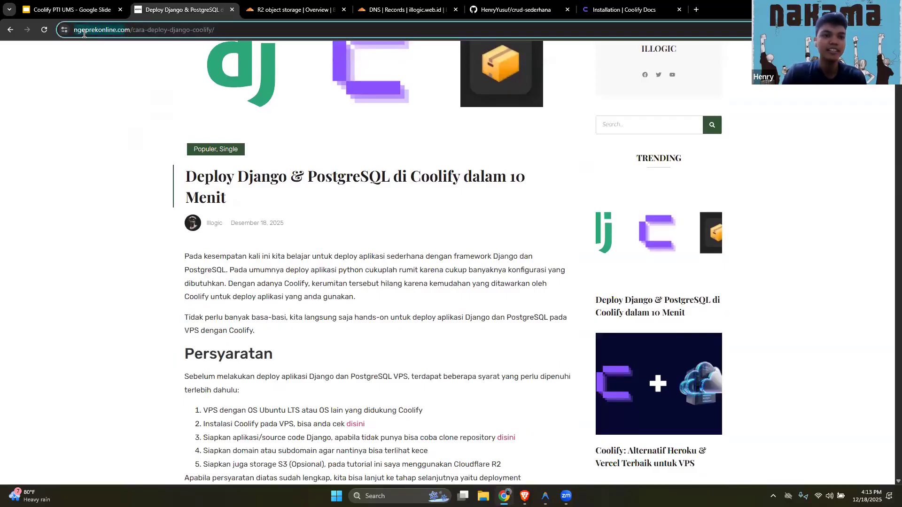
left_click(107, 63)
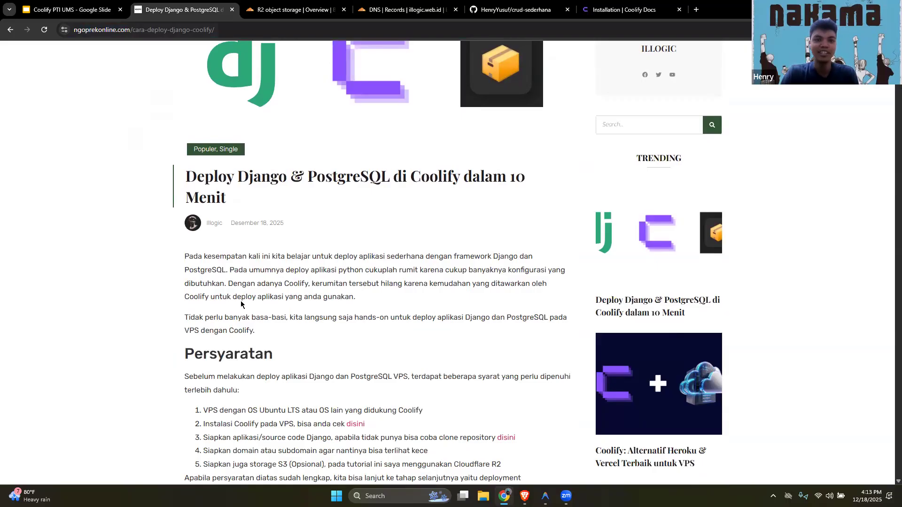
Review the article's Persyaratan list, highlighting the VPS and Coolify installation requirements
scroll(329, 318, "down", 4)
scroll(353, 308, "down", 4)
scroll(358, 305, "up", 4)
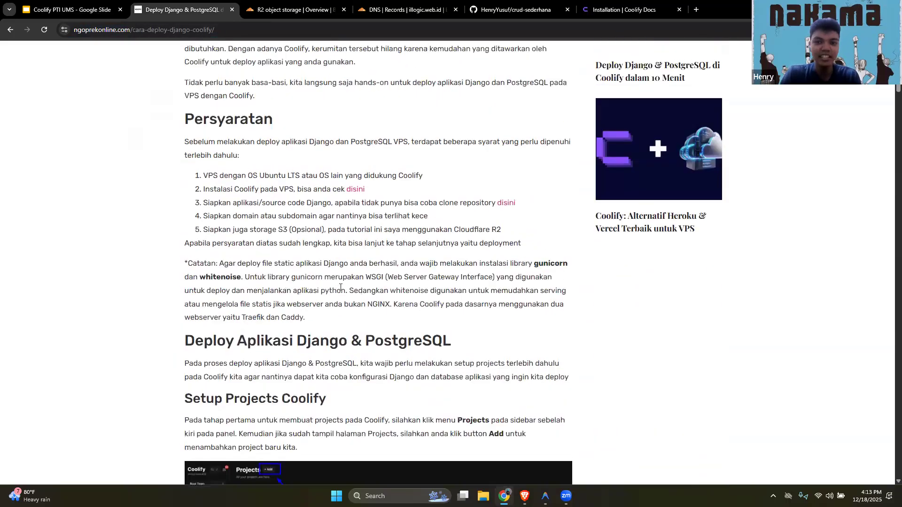
left_click_drag(204, 222, 425, 266)
left_click(233, 229)
left_click_drag(204, 223, 438, 230)
left_click(336, 246)
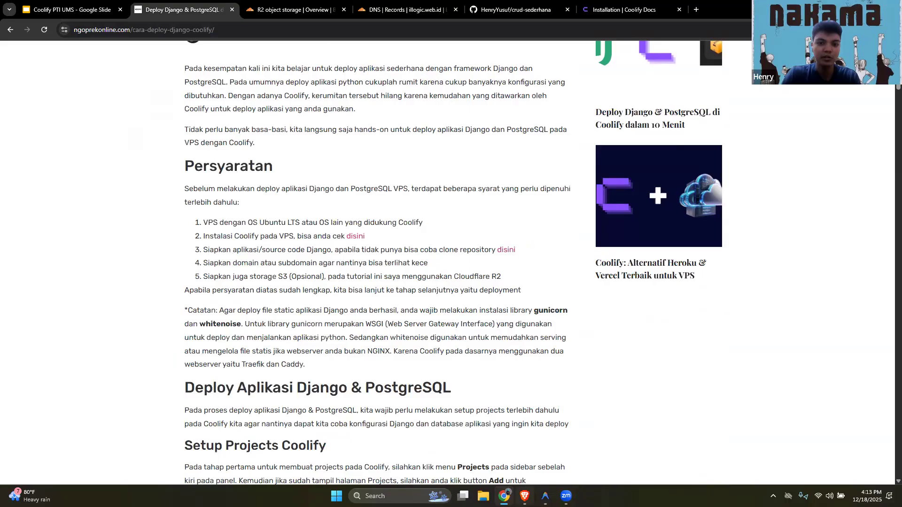
Glance at the Coolify Projects page, and review the article's optional S3 storage requirement and its Setup Projects Coolify section
left_click(525, 496)
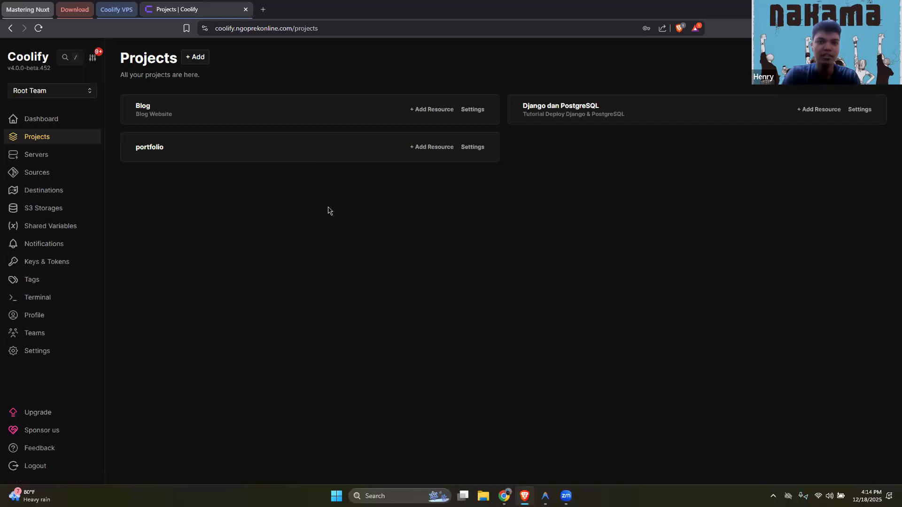
key("alt+Tab")
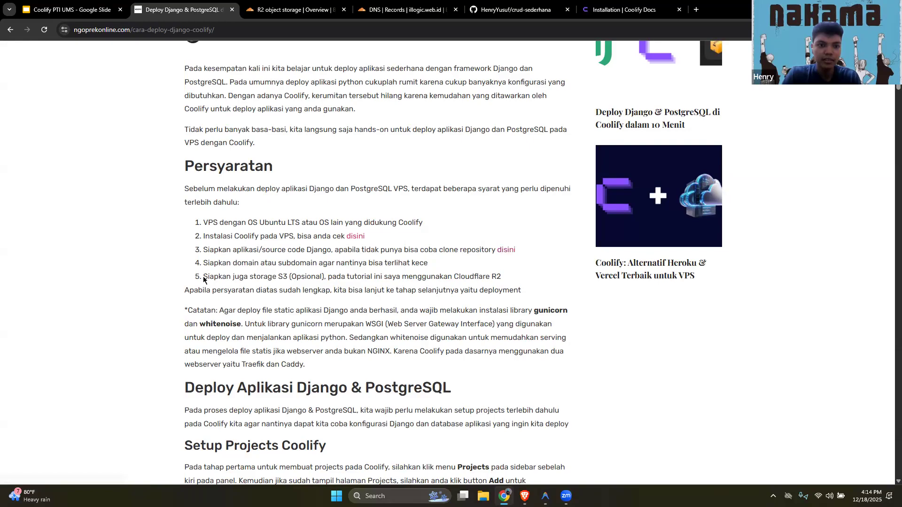
left_click_drag(203, 278, 511, 278)
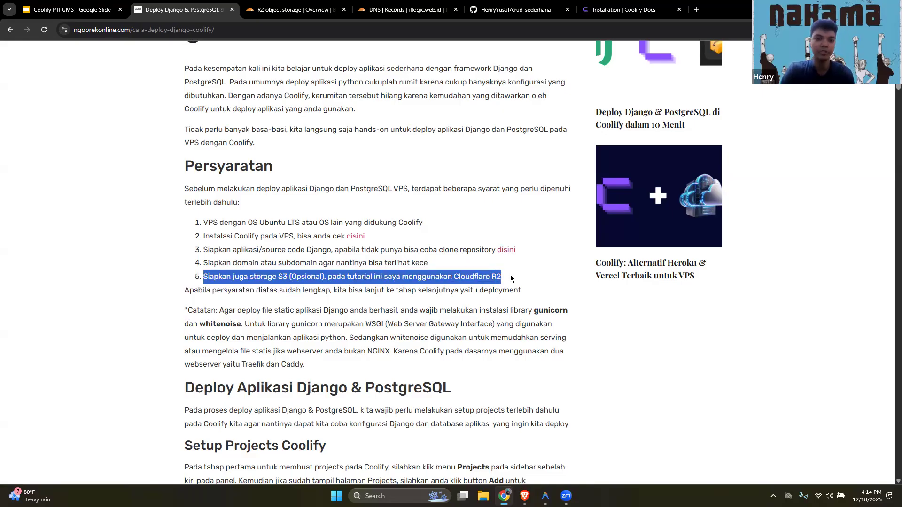
left_click(463, 302)
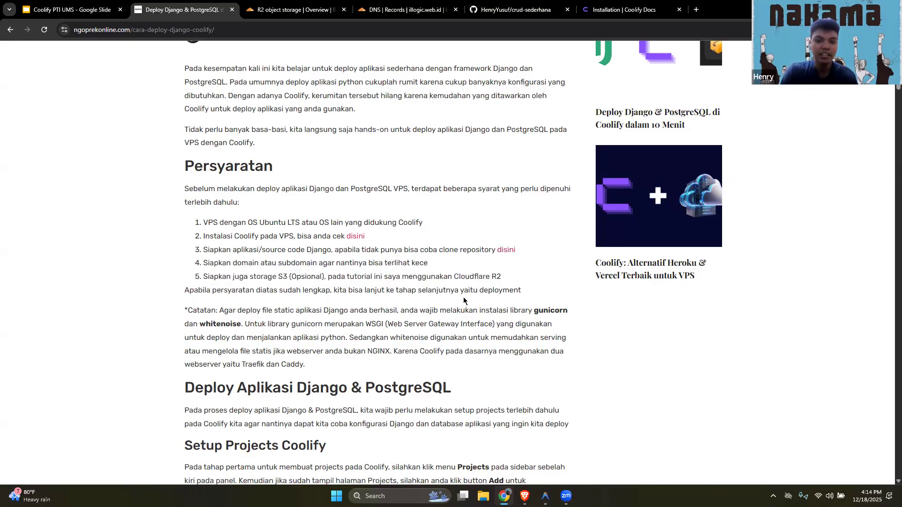
scroll(464, 301, "down", 7)
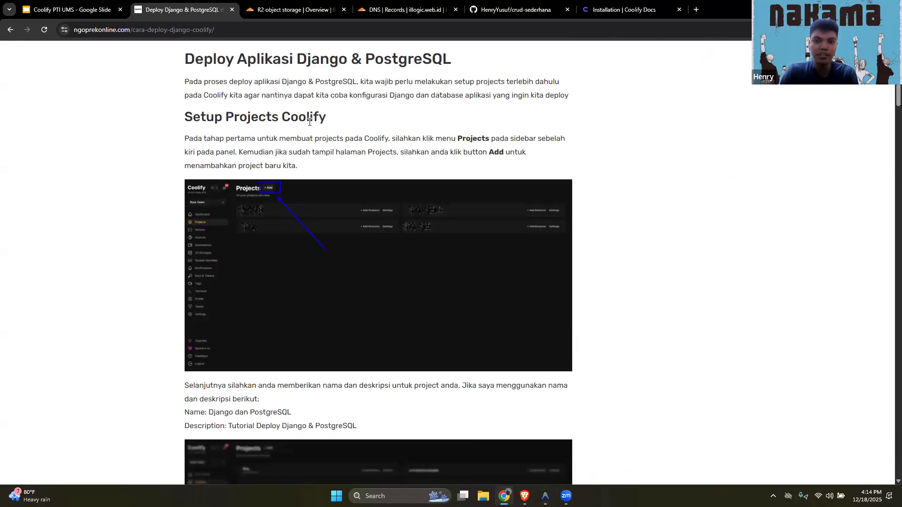
Switch to Coolify in the Brave browser and look at the New Project form, closing it without creating a project
left_click(525, 496)
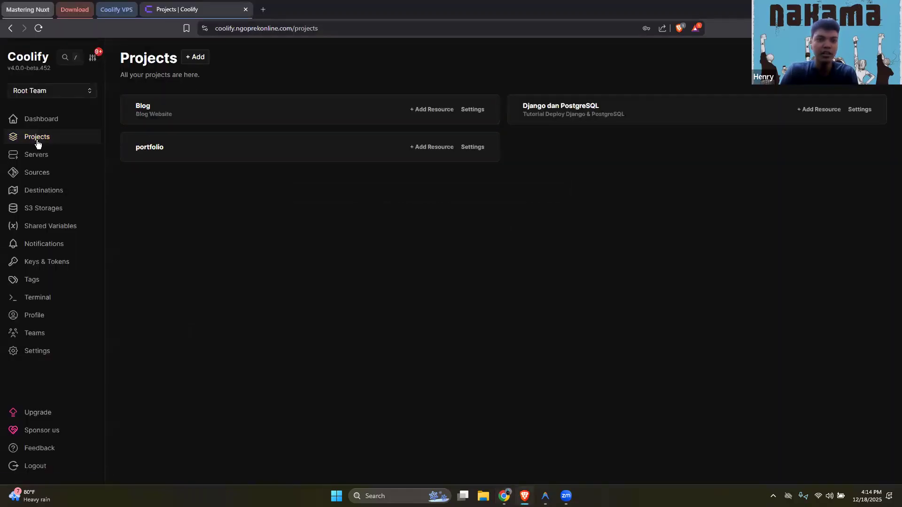
left_click(196, 57)
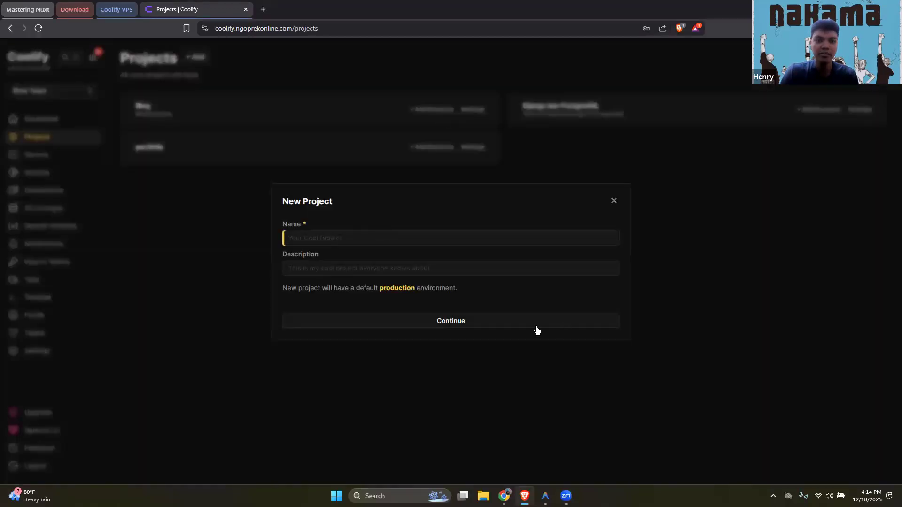
left_click(614, 201)
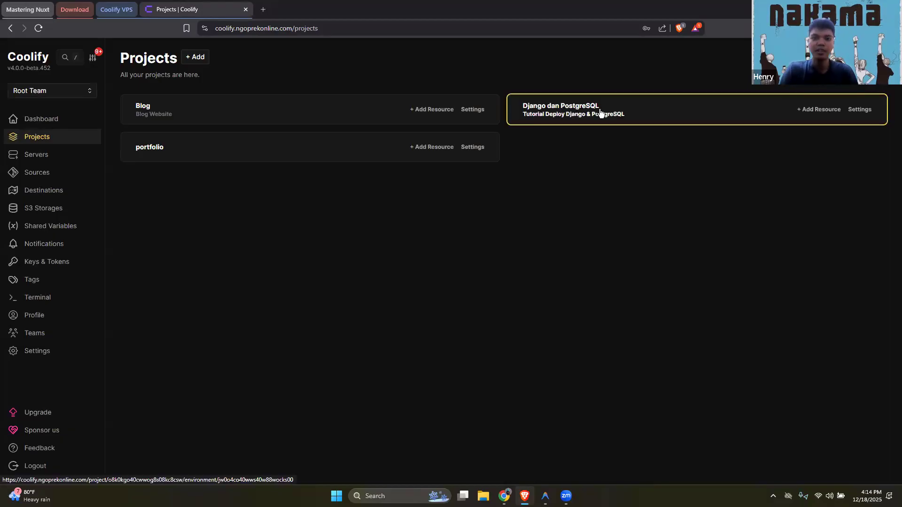
Open the Django dan PostgreSQL project and start adding a new resource to its production environment
left_click(626, 111)
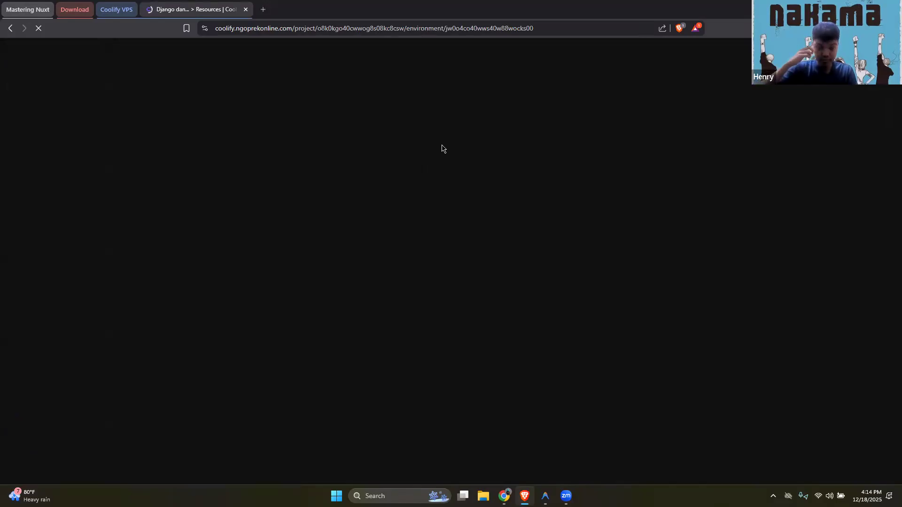
key("alt+Tab")
scroll(458, 281, "down", 15)
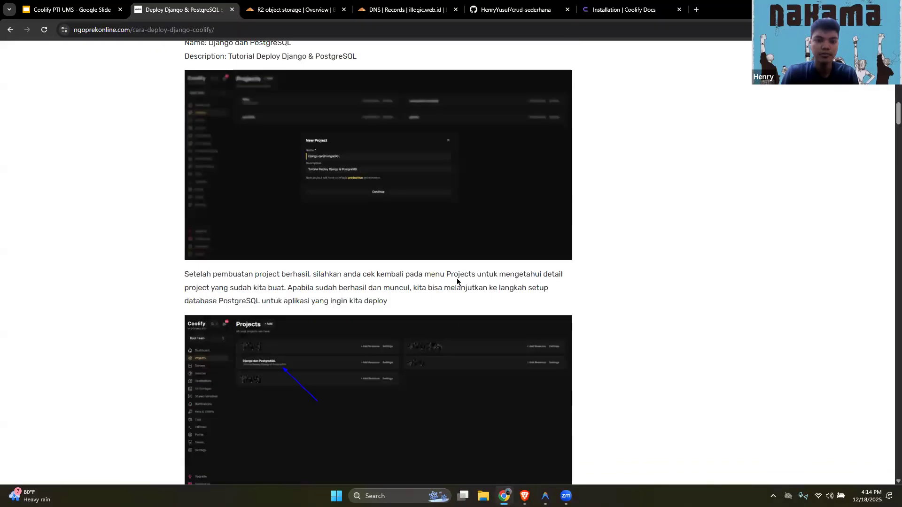
key("alt+Tab")
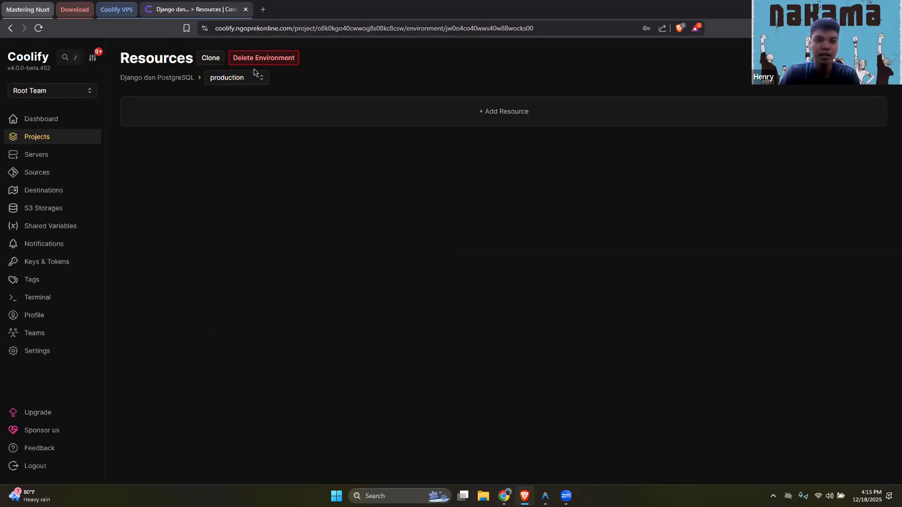
left_click(529, 118)
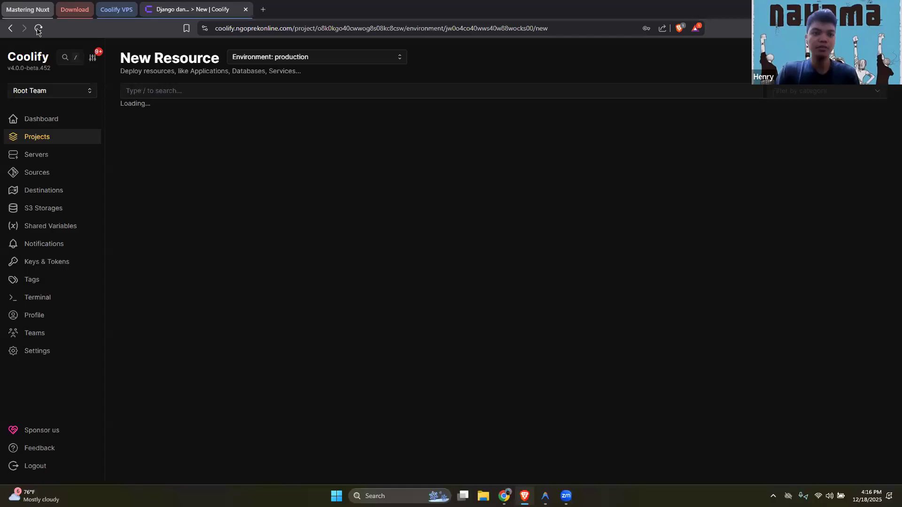
left_click(38, 29)
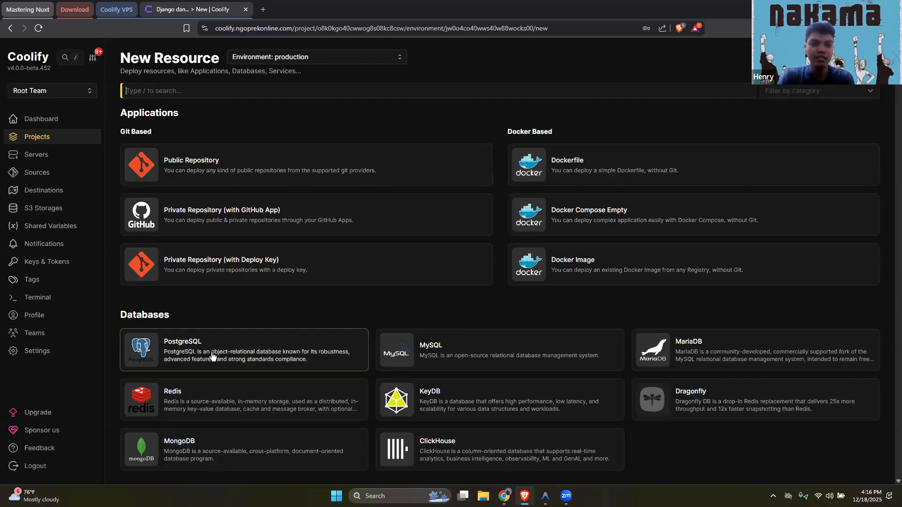
Look through the available resource types and add a PostgreSQL 17 (default) database to the project
scroll(234, 343, "down", 1)
scroll(188, 178, "down", 6)
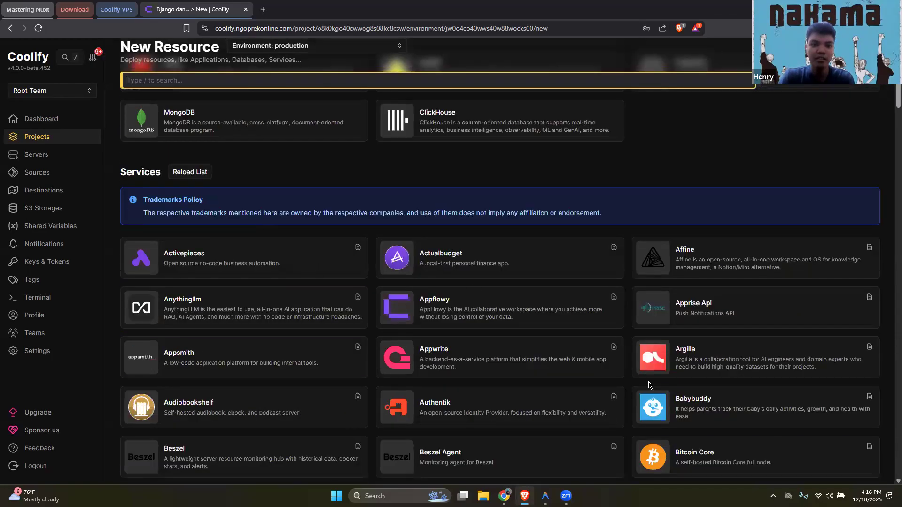
scroll(624, 282, "down", 5)
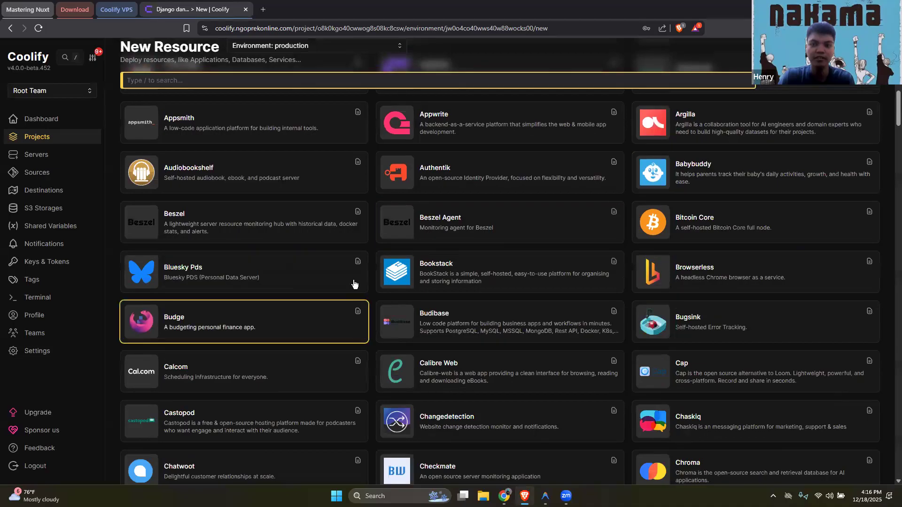
scroll(354, 283, "up", 12)
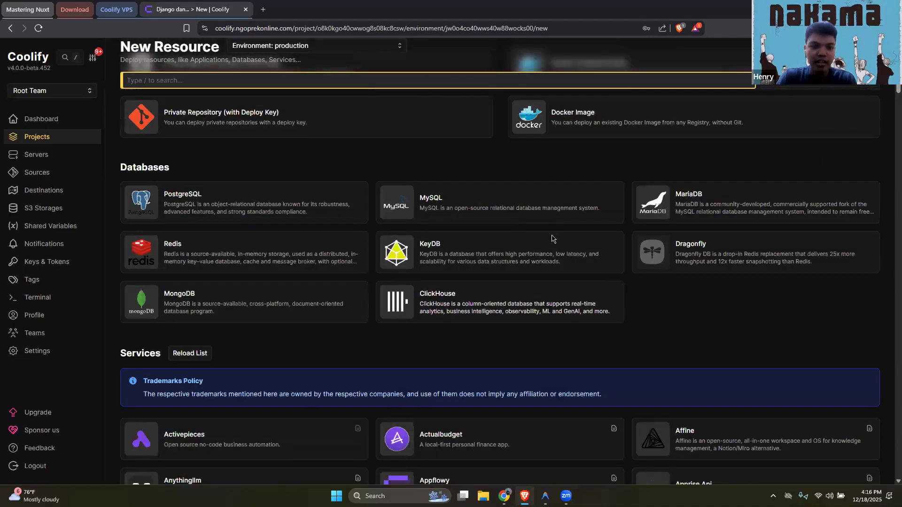
scroll(552, 239, "up", 3)
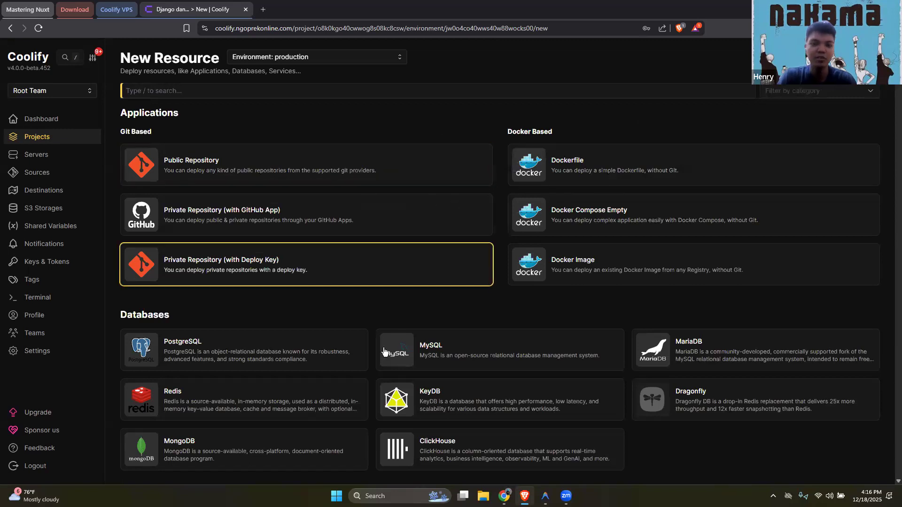
left_click(275, 352)
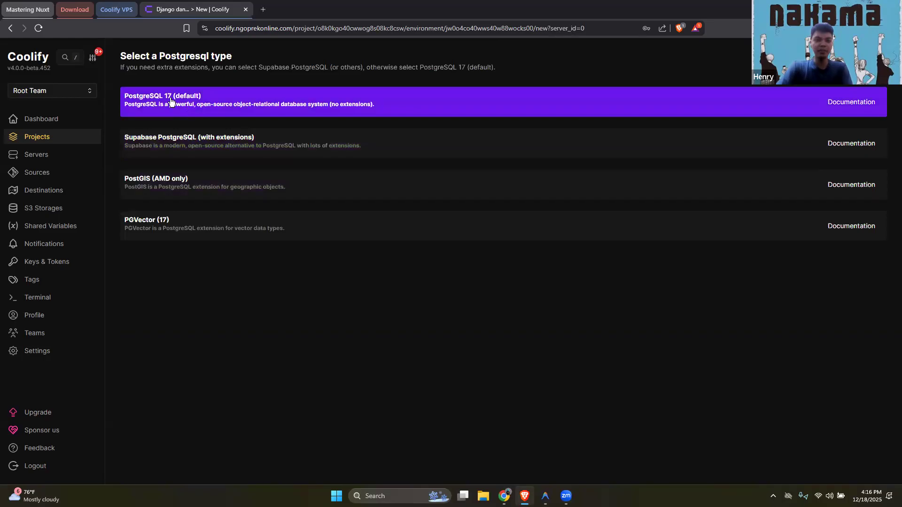
left_click(225, 104)
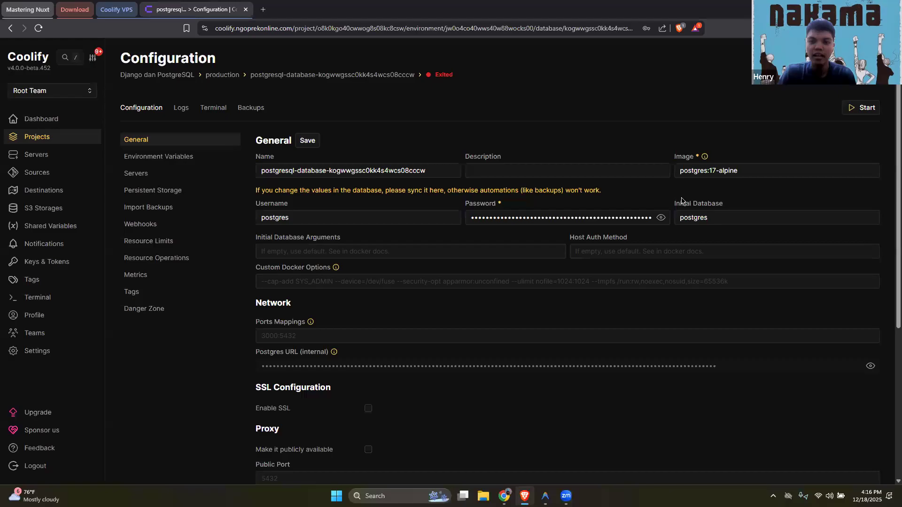
Set the PostgreSQL database's Initial Database name to django
left_click(724, 220)
double_click(723, 218)
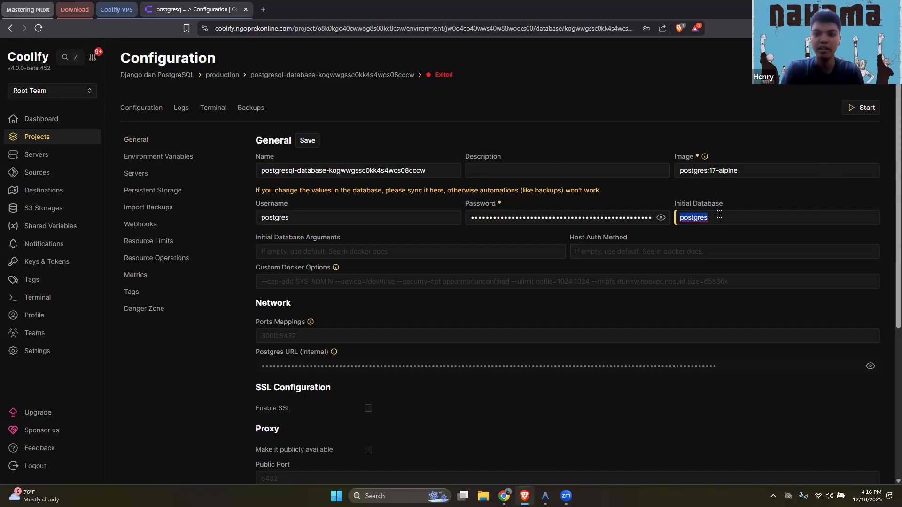
type("django")
Review the database's network, SSL and proxy settings, including the Public Port field
scroll(562, 321, "down", 3)
scroll(509, 312, "up", 3)
scroll(520, 324, "down", 2)
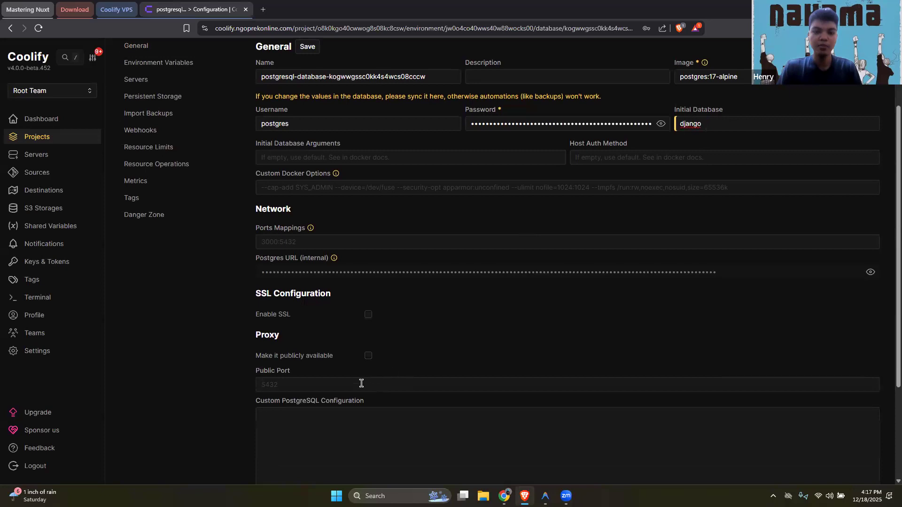
left_click(288, 385)
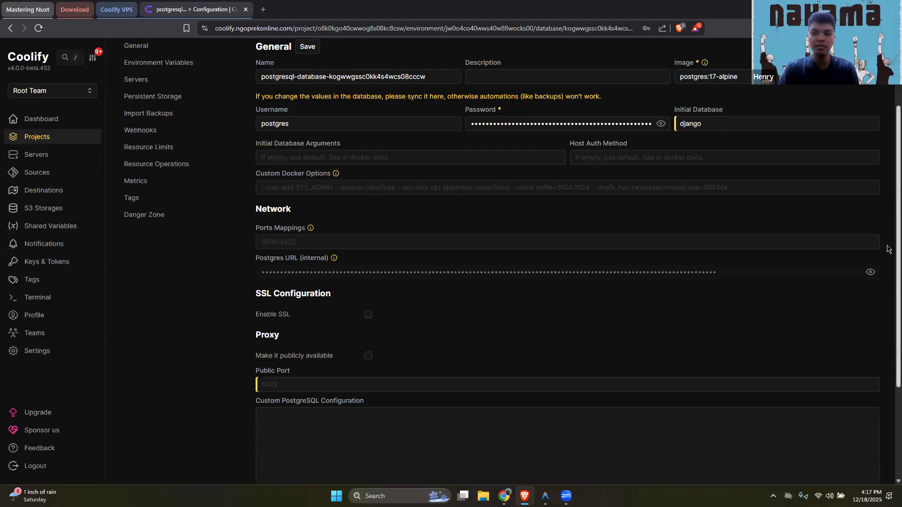
scroll(887, 288, "up", 2)
scroll(507, 336, "down", 2)
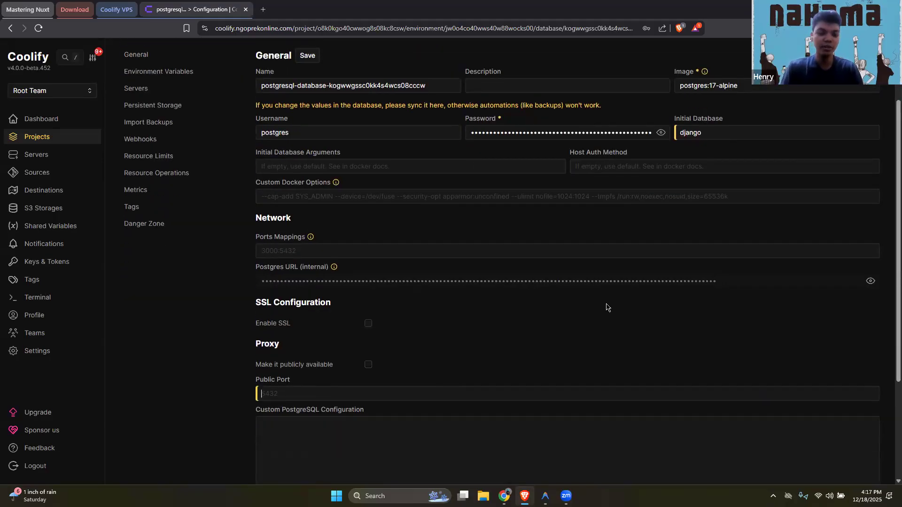
Set the PostgreSQL database's Public Port to 5433 and save the general configuration
type("5433")
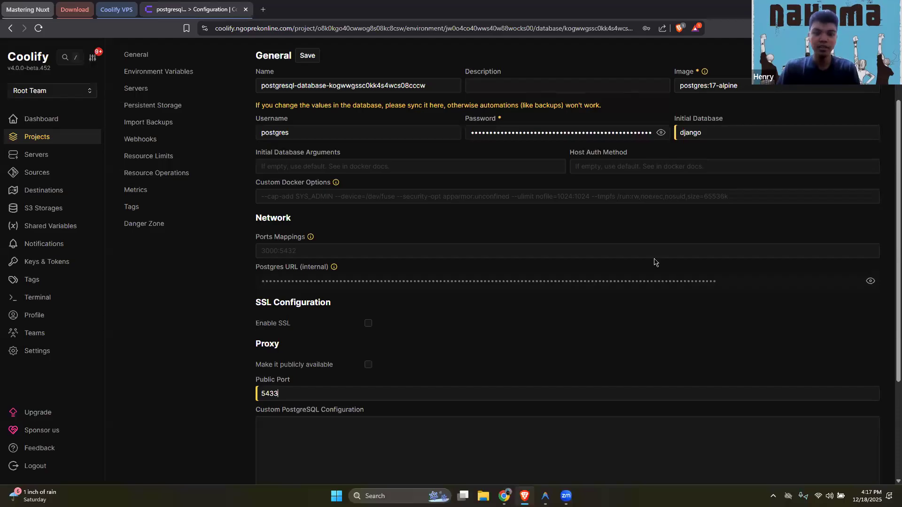
scroll(502, 466, "up", 2)
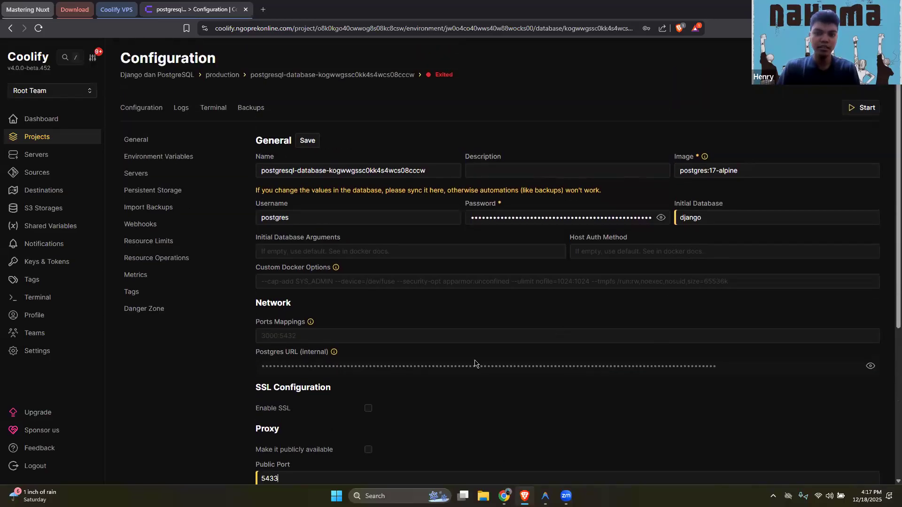
scroll(376, 390, "down", 1)
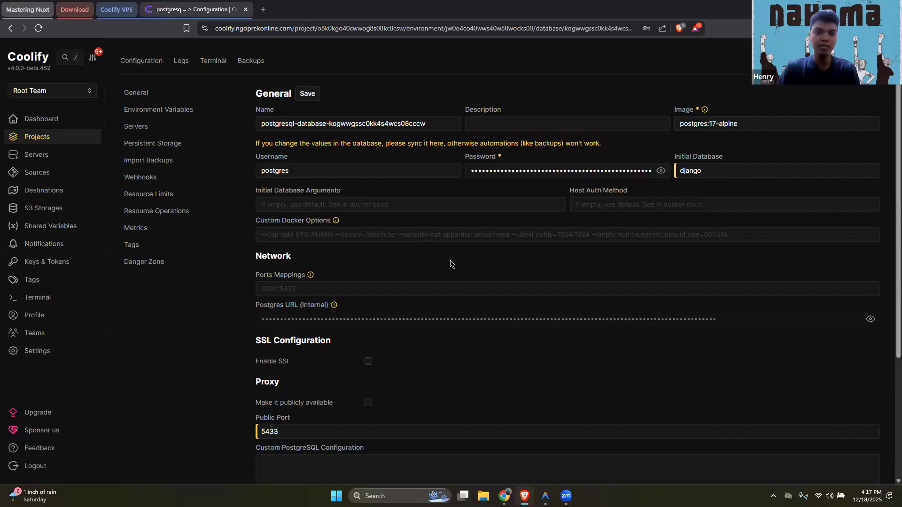
scroll(450, 264, "up", 1)
left_click(307, 140)
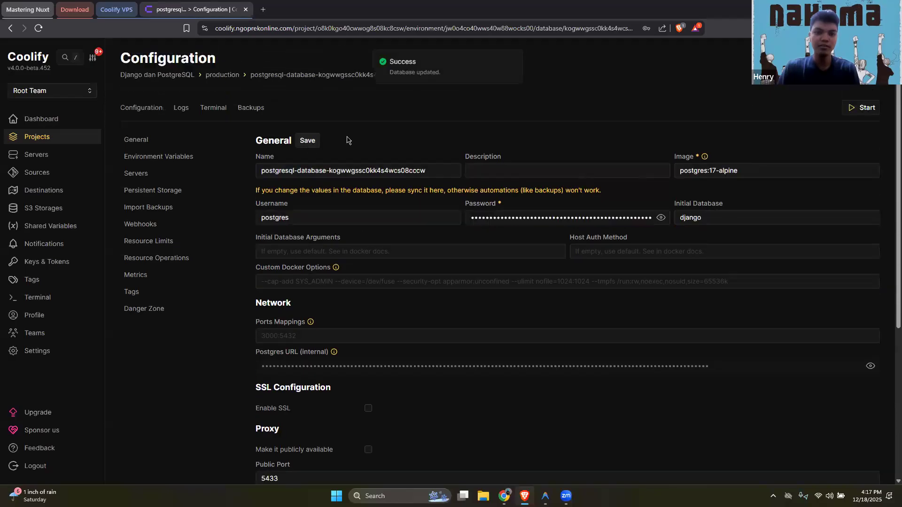
Start the PostgreSQL database and follow its startup log through the image download and extraction
left_click(866, 115)
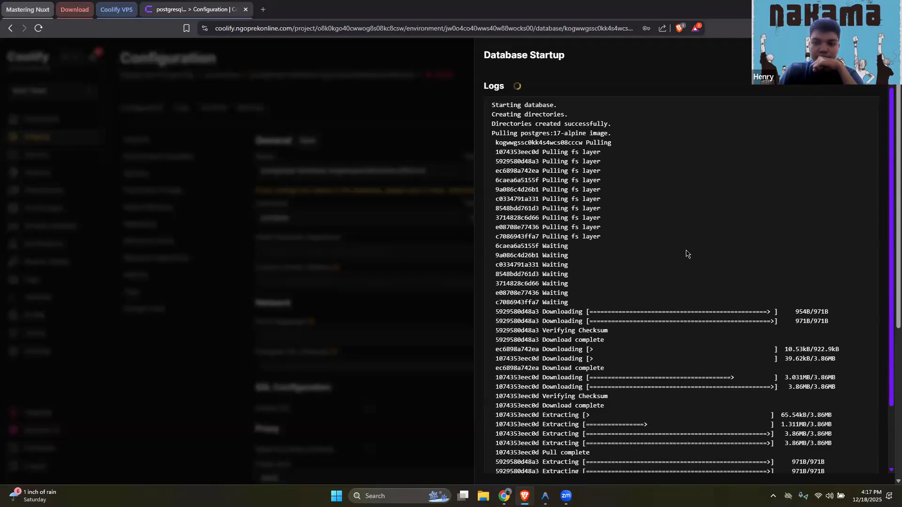
scroll(686, 256, "down", 4)
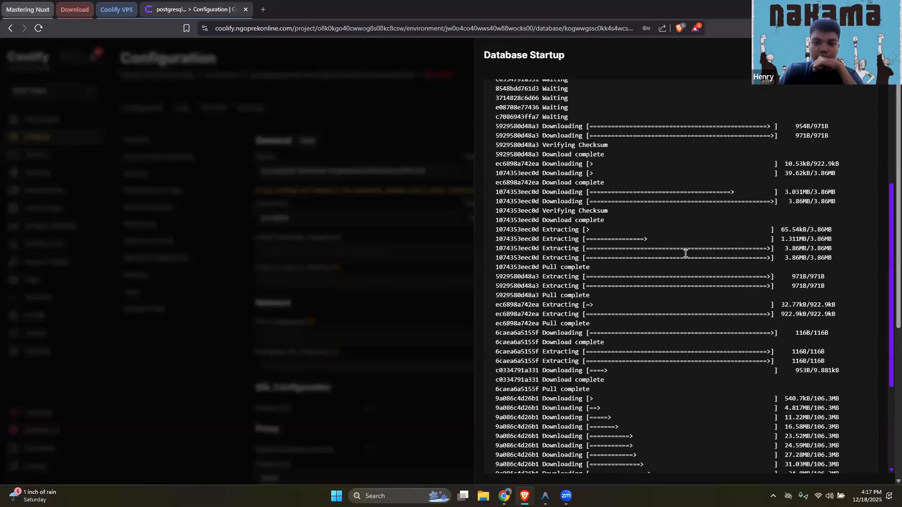
scroll(685, 253, "down", 6)
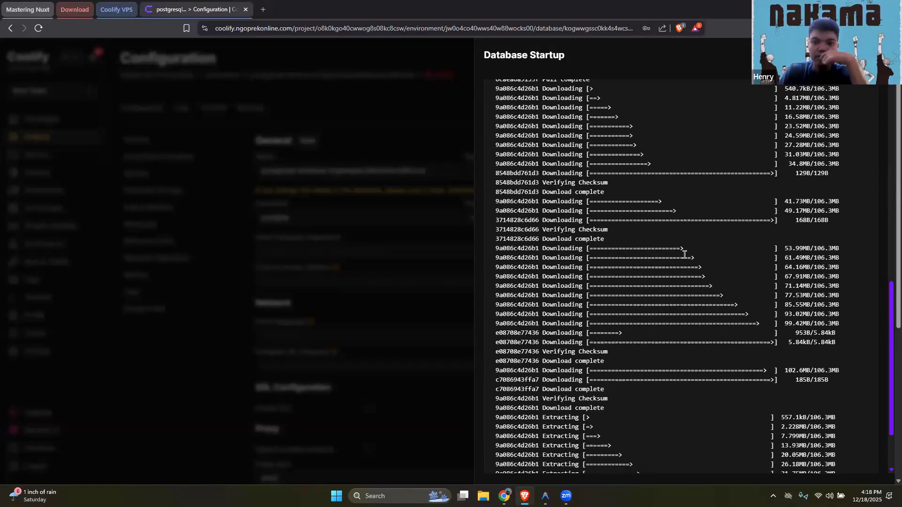
scroll(684, 255, "down", 3)
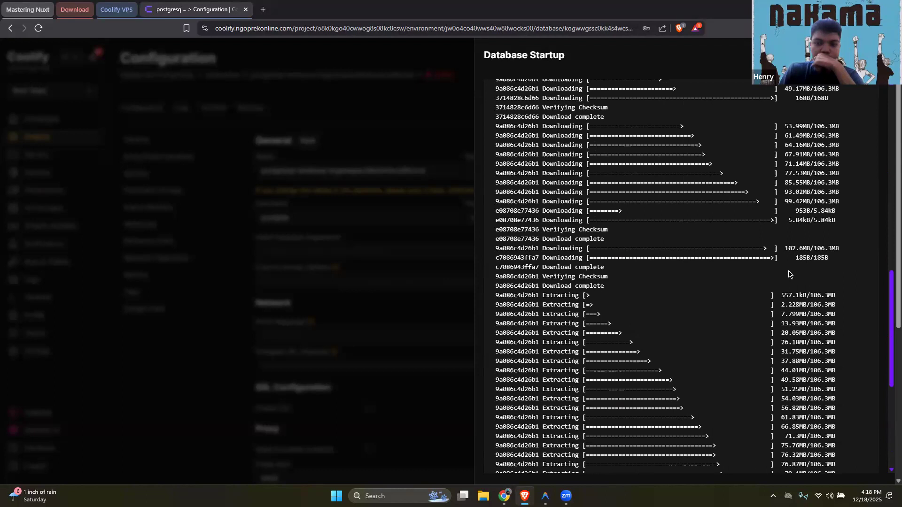
scroll(789, 274, "down", 5)
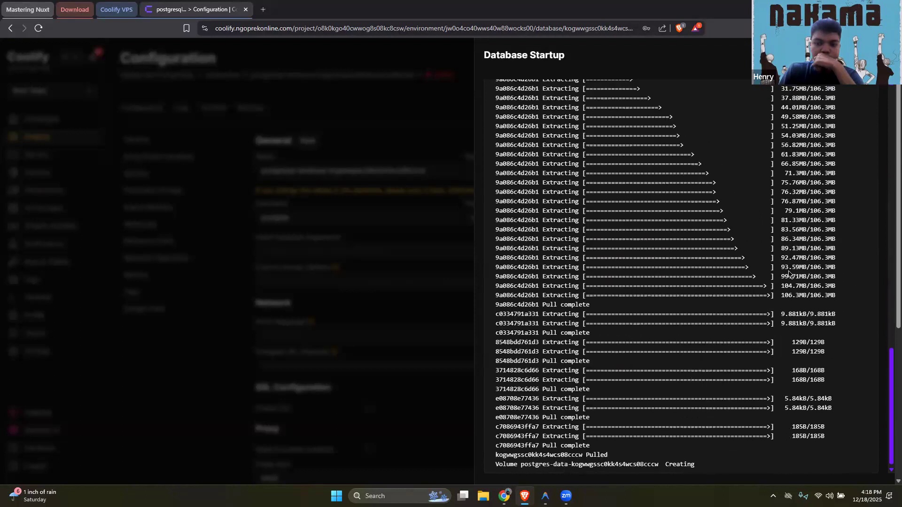
scroll(789, 274, "down", 1)
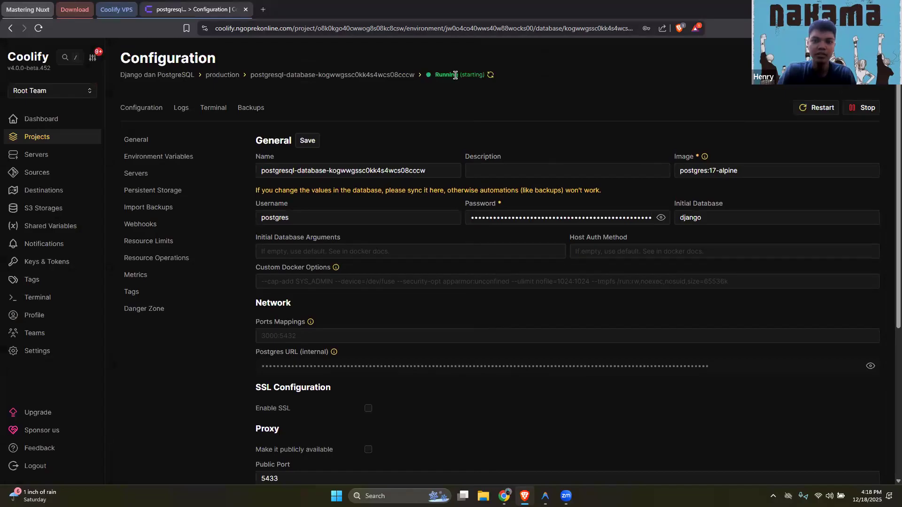
Make the PostgreSQL database publicly available in its proxy settings
scroll(422, 360, "down", 2)
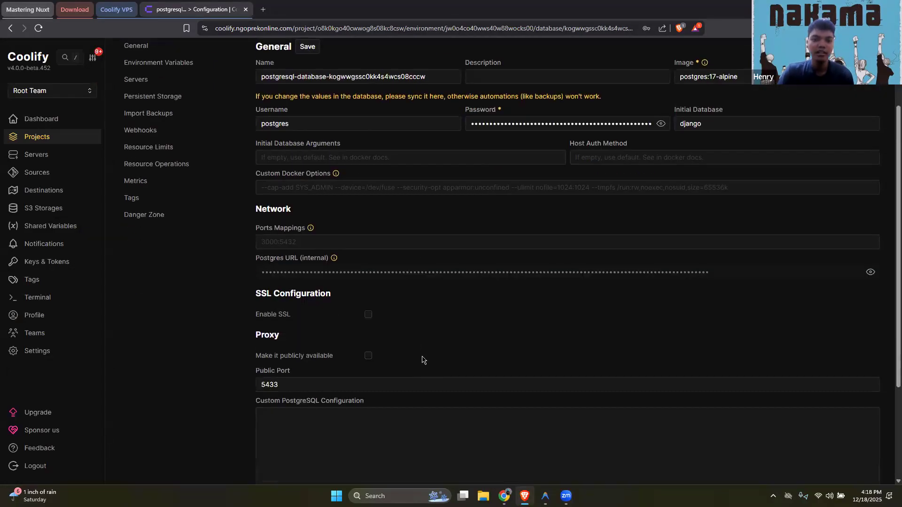
scroll(605, 337, "up", 1)
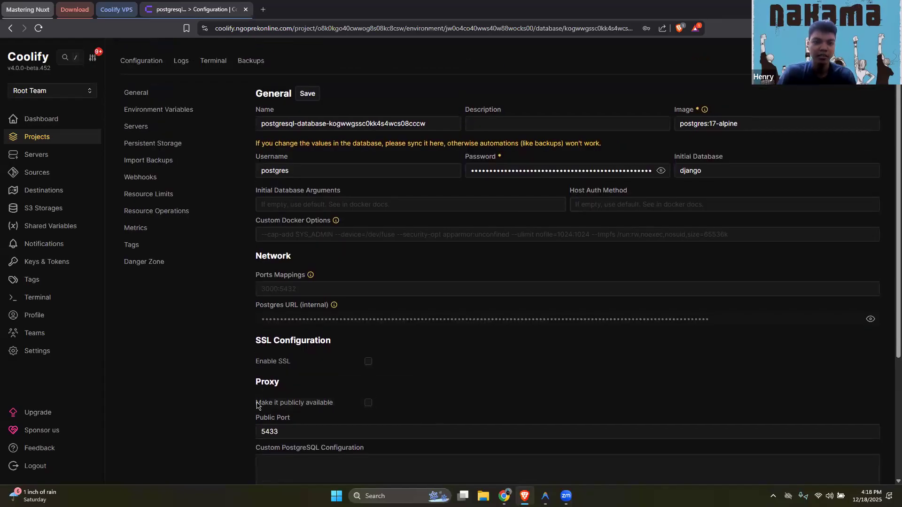
left_click_drag(256, 403, 308, 405)
left_click(442, 396)
left_click(368, 402)
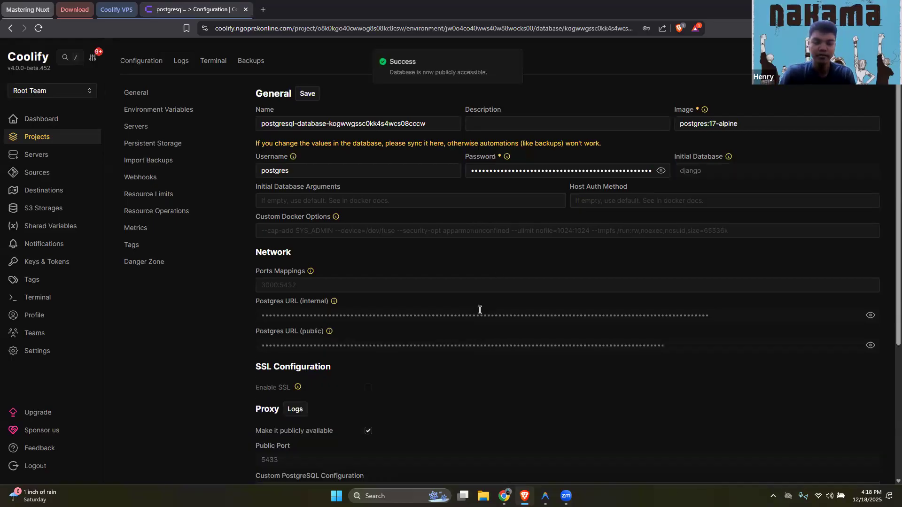
Reveal the database's public Postgres URL, then switch to Antigravity and open the crud-sederhana project's .env file
left_click(873, 347)
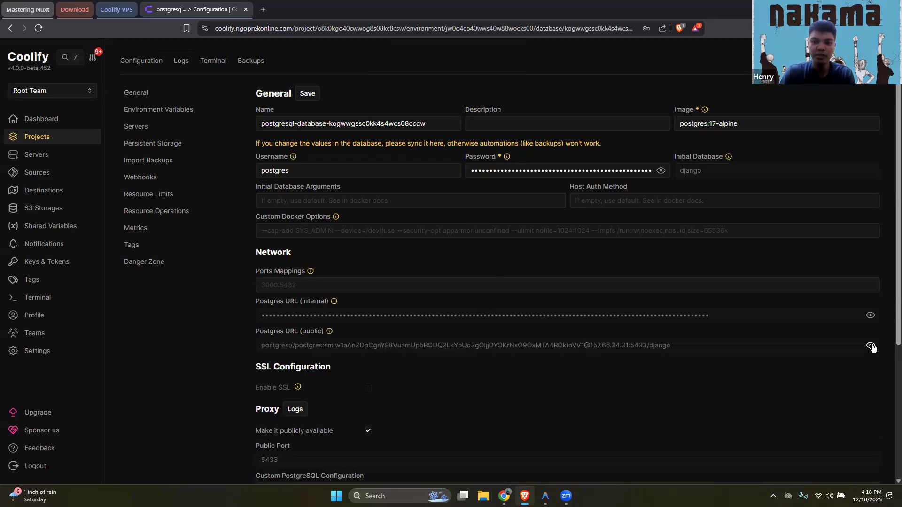
triple_click(533, 347)
left_click(534, 346)
left_click(545, 496)
left_click(99, 233)
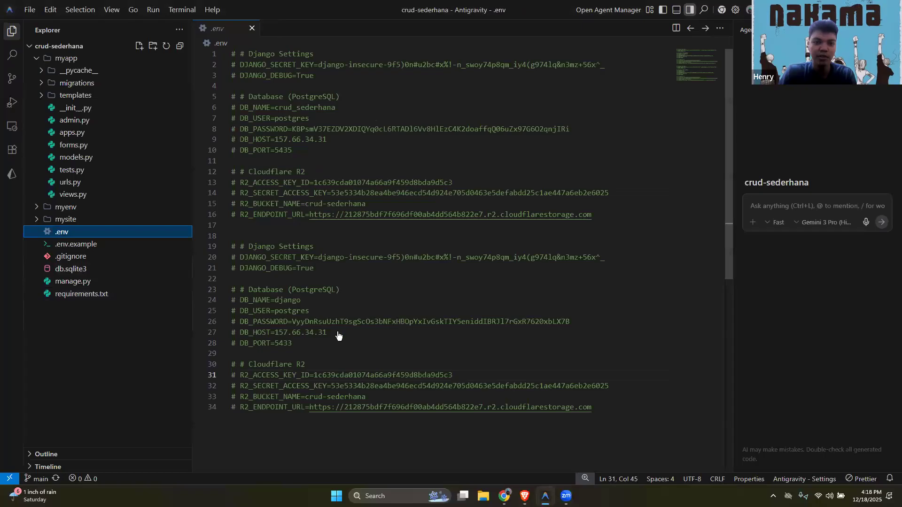
Replace the DB_PASSWORD value in the second Database block of .env with the password copied from Coolify's public Postgres URL and save the file
left_click(340, 310)
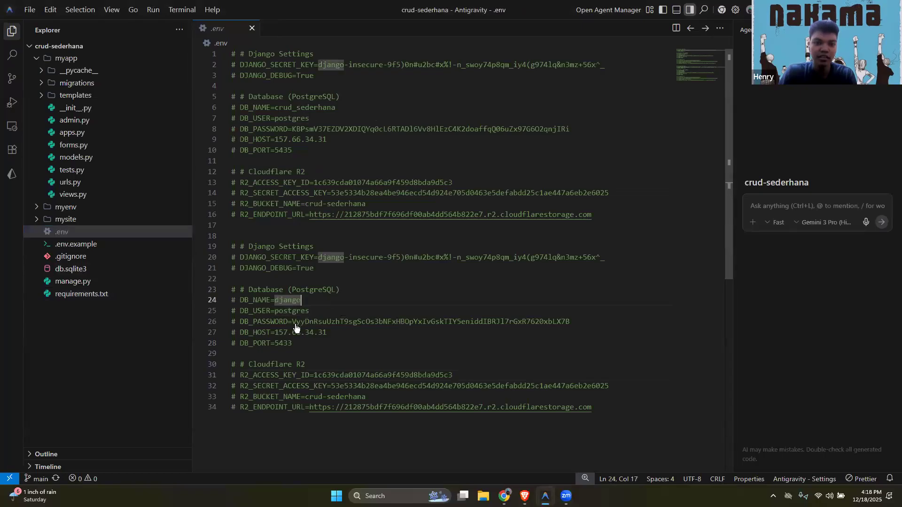
left_click_drag(293, 323, 306, 323)
left_click_drag(529, 321, 570, 322)
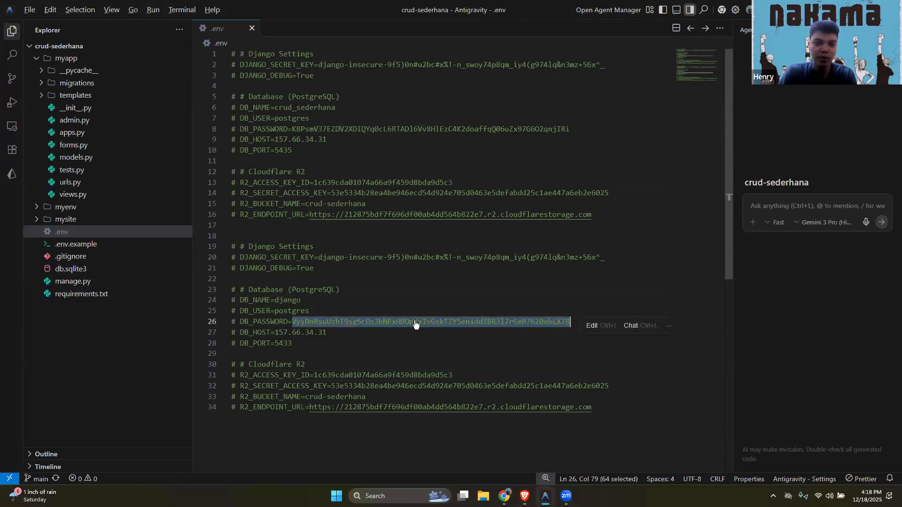
key("alt+Tab")
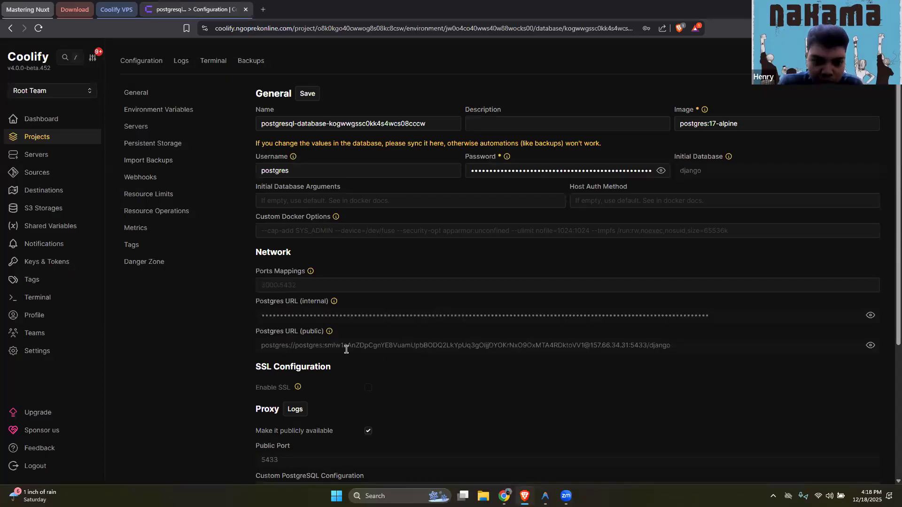
mouse_move(329, 345)
left_mouse_down()
mouse_move(293, 346)
mouse_move(320, 347)
left_mouse_up()
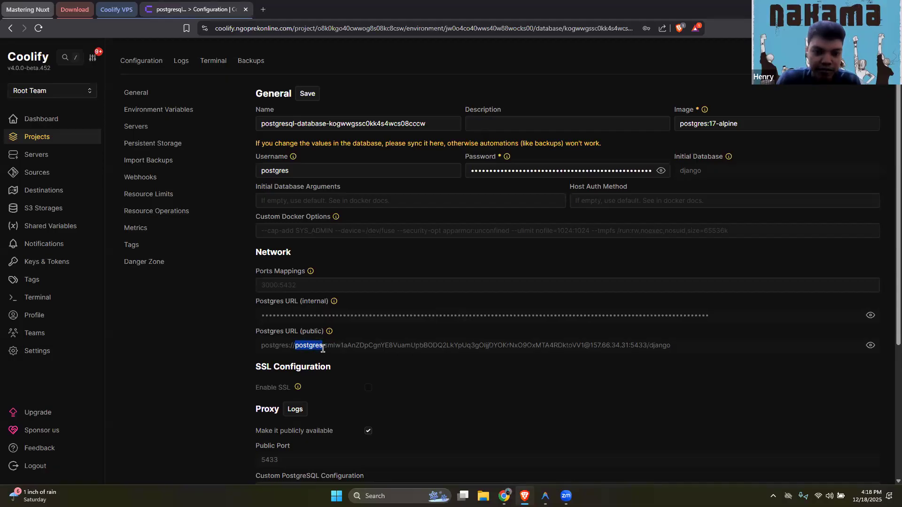
left_click_drag(324, 347, 628, 349)
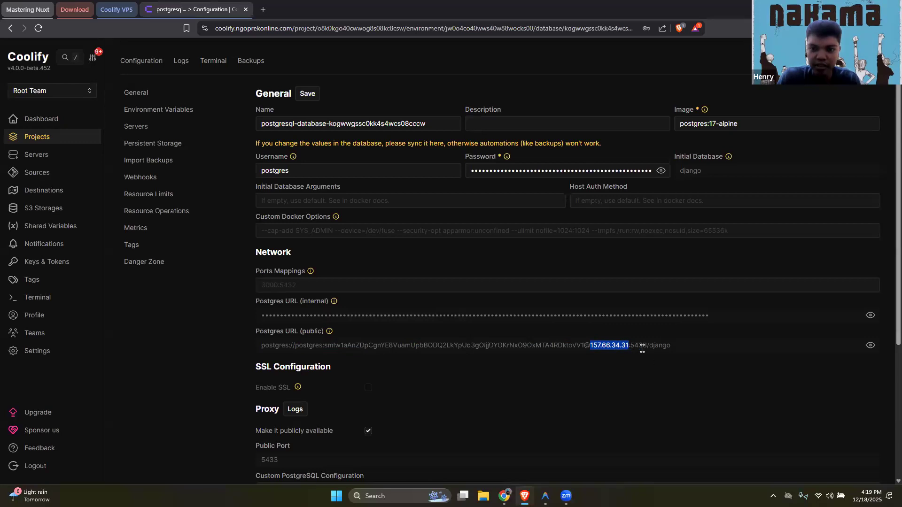
double_click(642, 347)
double_click(668, 347)
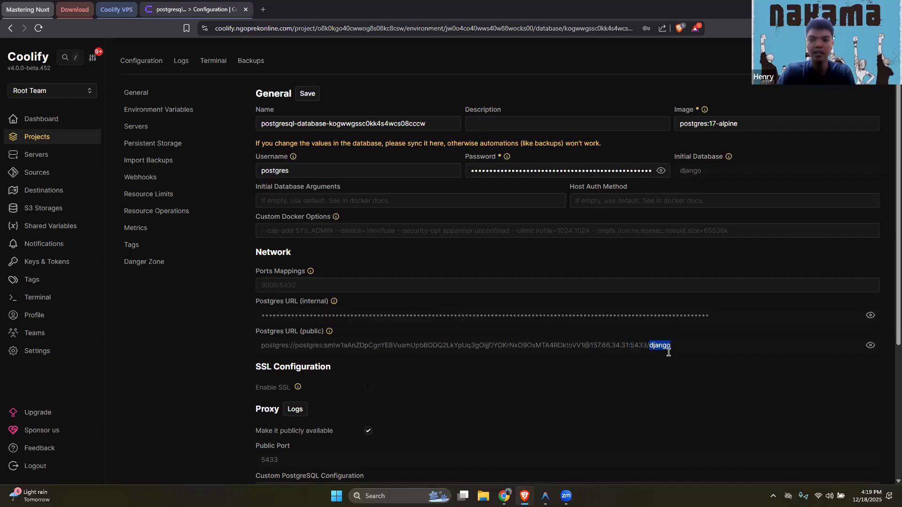
left_click(545, 496)
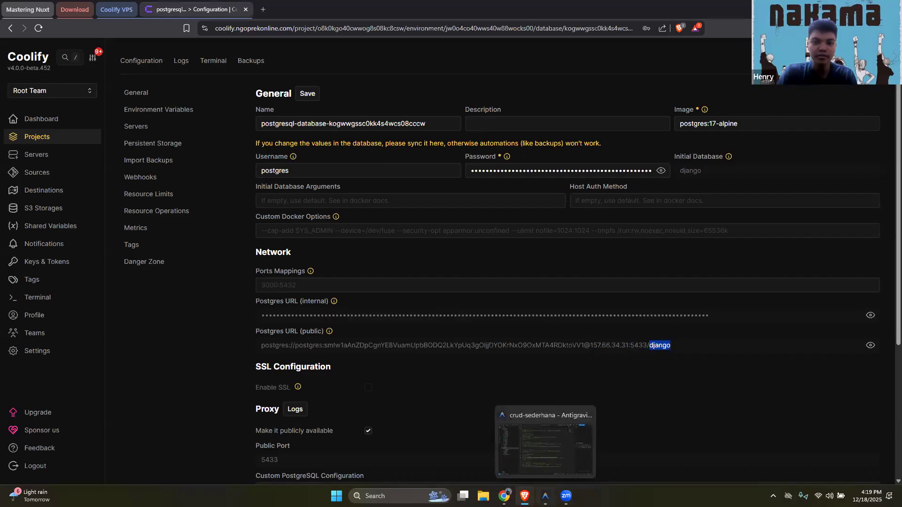
key("ctrl+v")
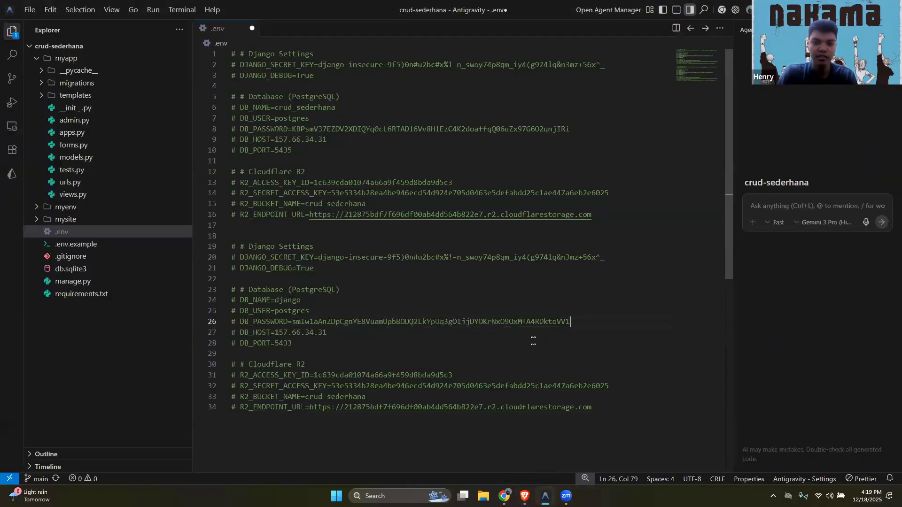
key("ctrl+s")
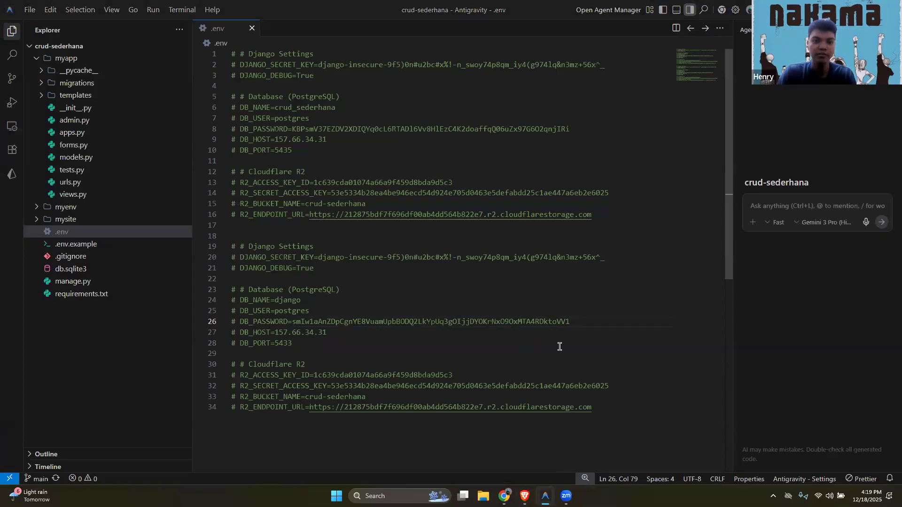
key("alt+Tab")
scroll(503, 244, "down", 1)
scroll(503, 244, "up", 2)
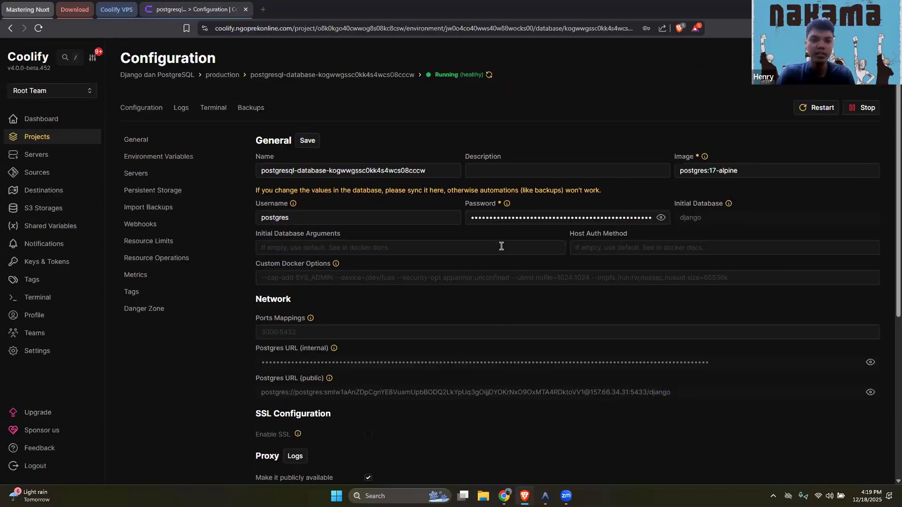
key("alt+Tab")
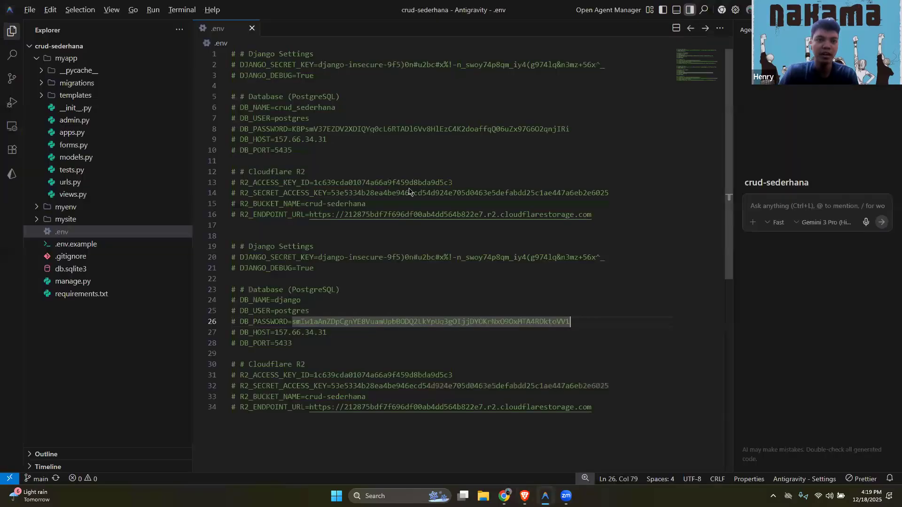
Switch to Chrome and read the deployment guide's Deploy Aplikasi Django Coolify section, covering the .env records, ALLOWED_HOSTS, CSRF_TRUSTED_ORIGINS and the django.illogic.web.id subdomain
key("alt+Tab")
key("alt+Tab")
scroll(351, 308, "down", 14)
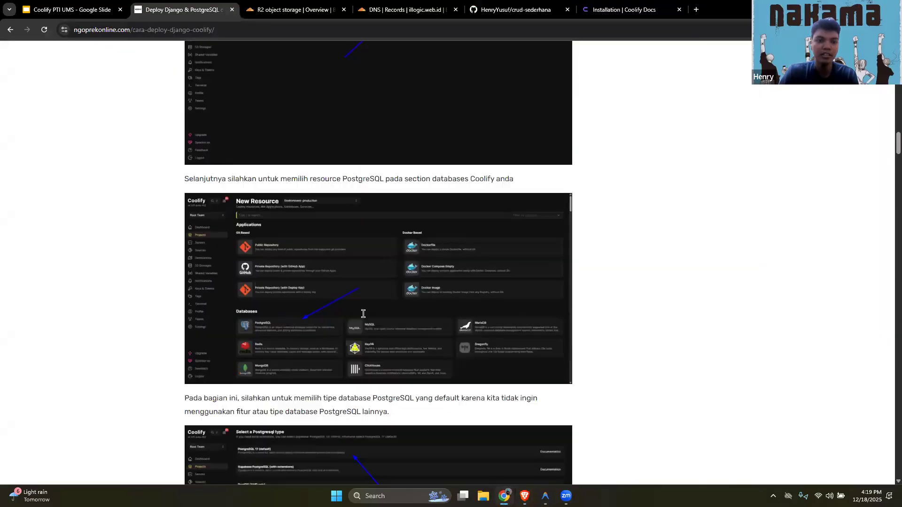
scroll(366, 313, "down", 17)
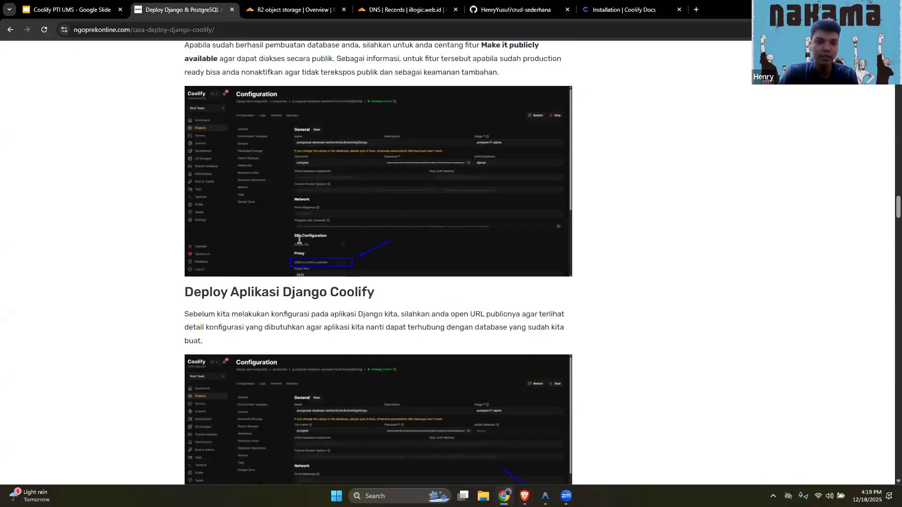
scroll(299, 239, "down", 2)
left_click_drag(185, 214, 382, 194)
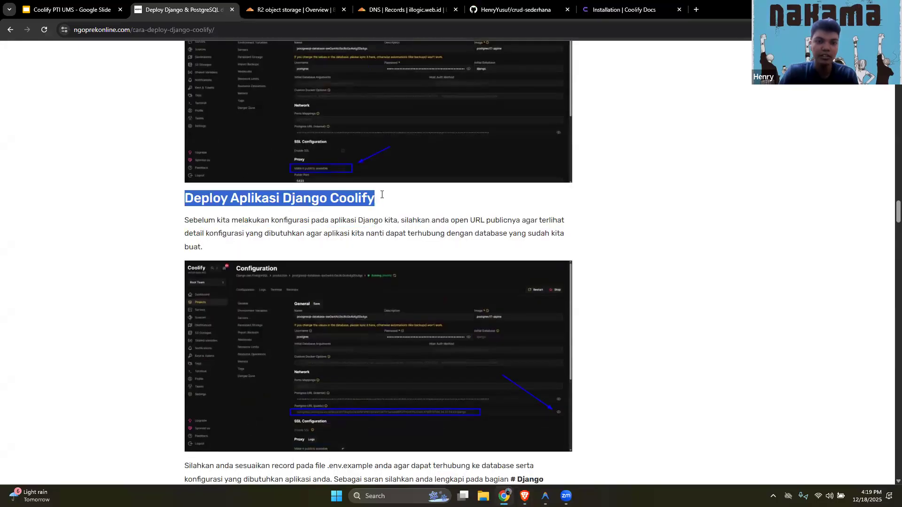
scroll(631, 226, "down", 4)
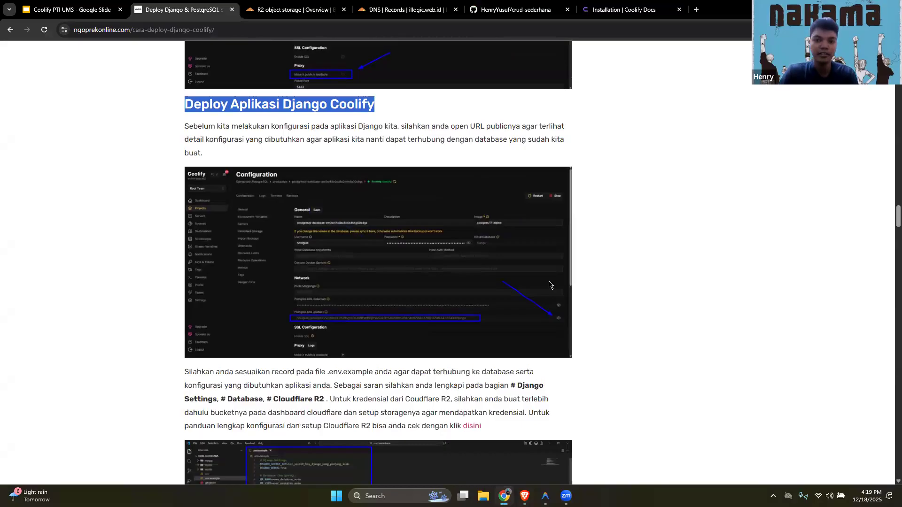
scroll(506, 278, "down", 10)
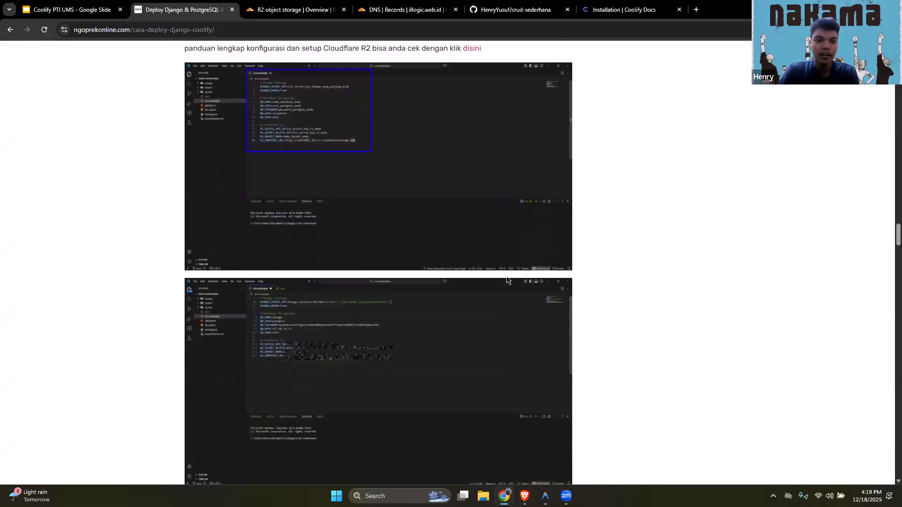
scroll(507, 281, "down", 2)
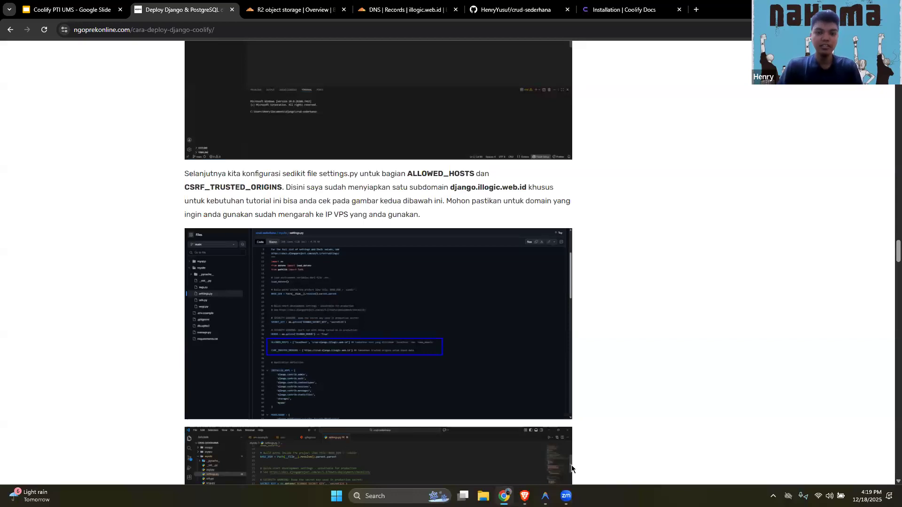
double_click(518, 187)
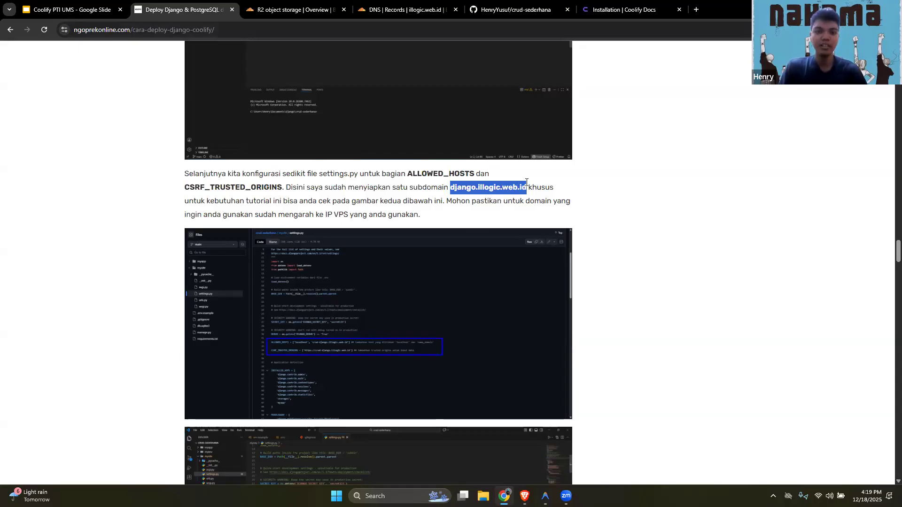
left_click(608, 192)
View the Cloudflare DNS records of illogic.web.id, including the A record for the django subdomain
key("ctrl+Tab")
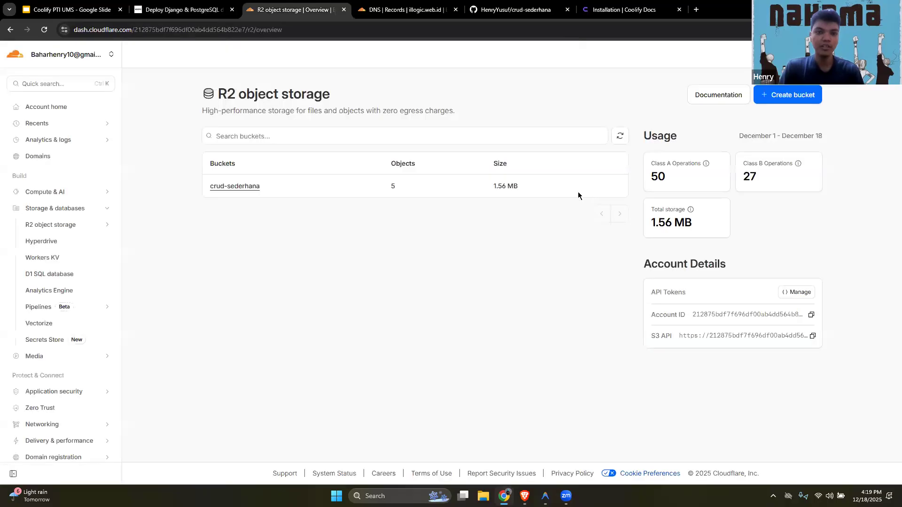
key("ctrl+Tab")
scroll(416, 318, "down", 1)
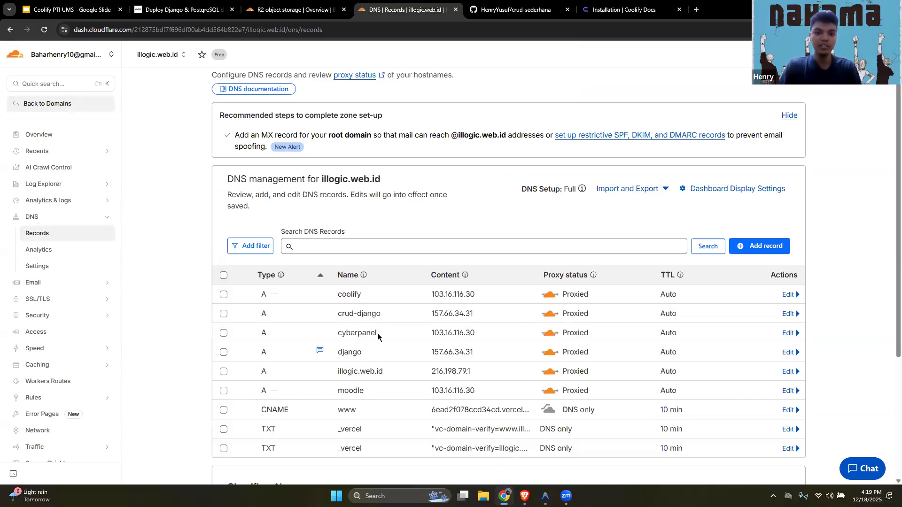
Check the django A record in Cloudflare, then review the deployment guide's settings.py section on ALLOWED_HOSTS and CSRF_TRUSTED_ORIGINS
double_click(348, 352)
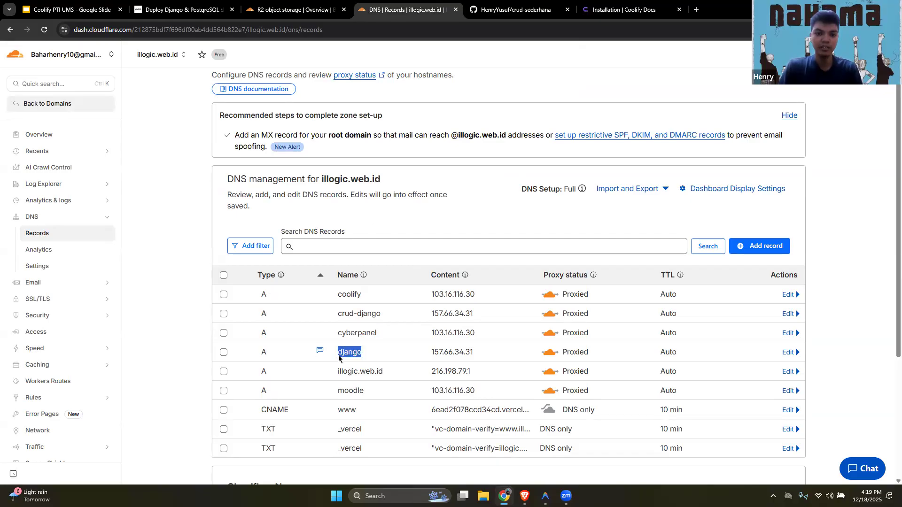
key("ctrl+shift+Tab")
key("ctrl+shift+Tab")
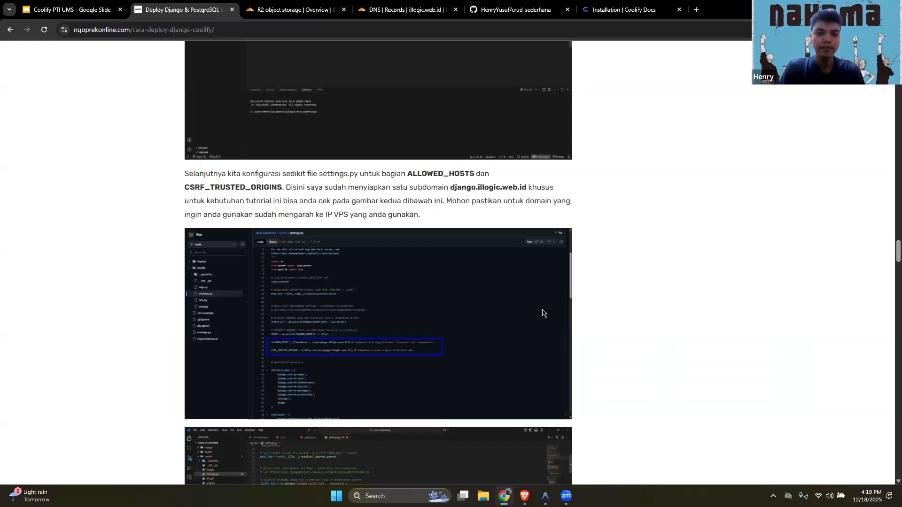
scroll(543, 313, "down", 5)
Switch to Coolify and start a new public Git repository application in the production environment of the Django dan PostgreSQL project
key("alt+Tab")
left_click(56, 141)
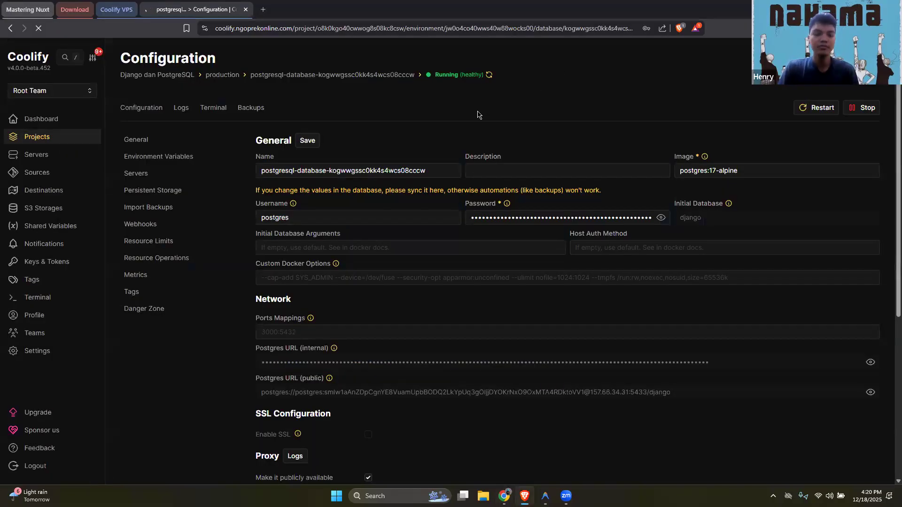
left_click(664, 111)
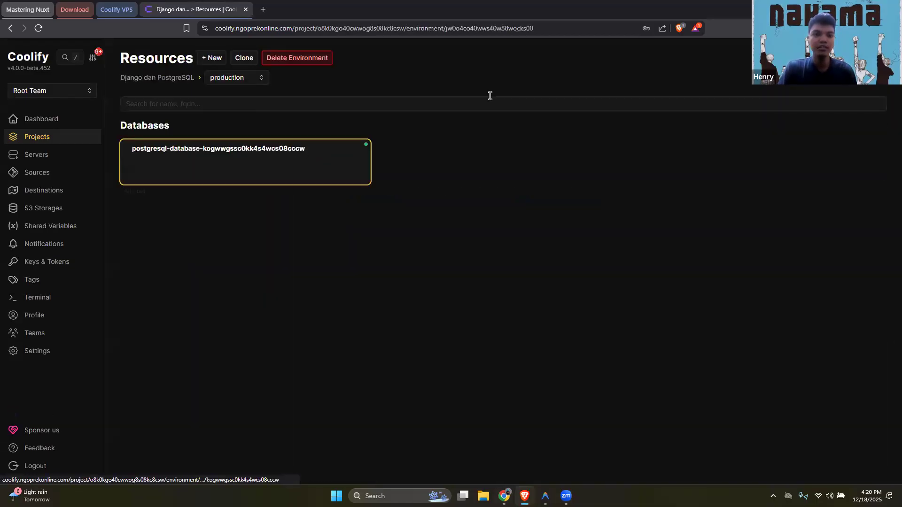
left_click(217, 63)
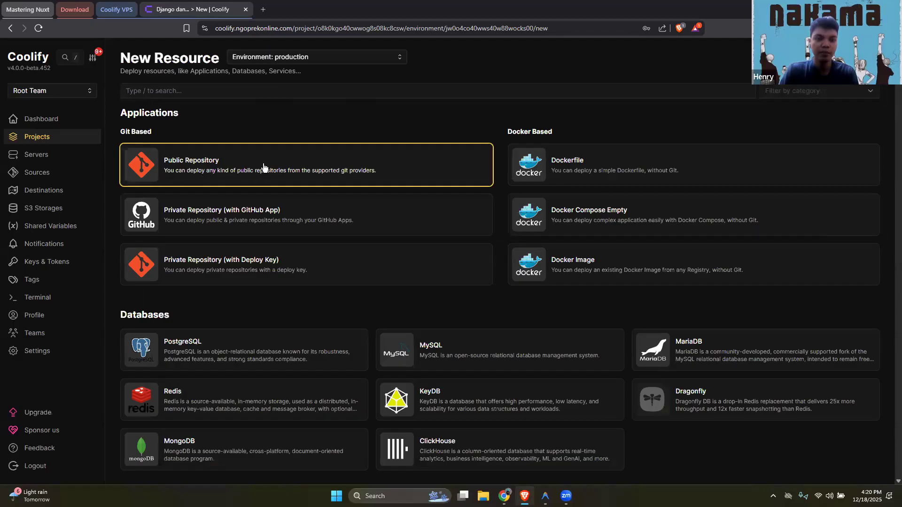
left_click(263, 167)
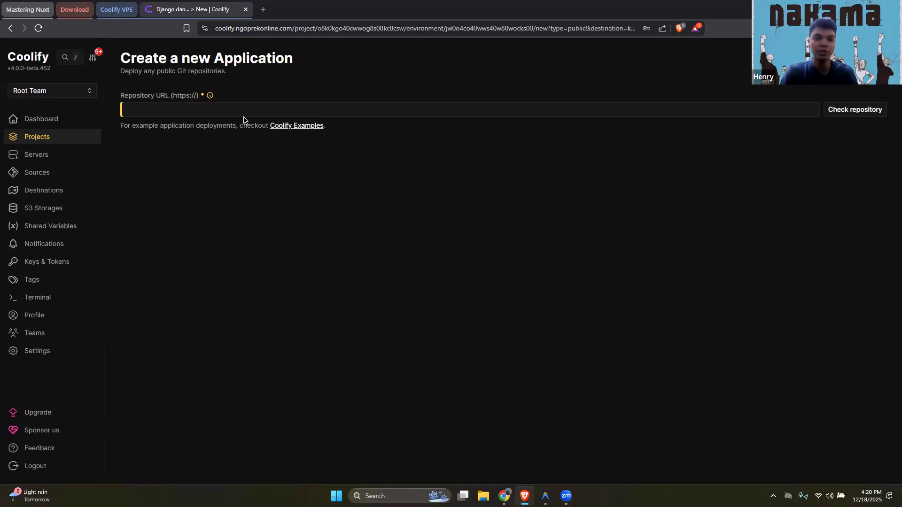
Switch to Chrome and copy the HTTPS clone URL of the crud-sederhana repository on GitHub
key("alt+Tab")
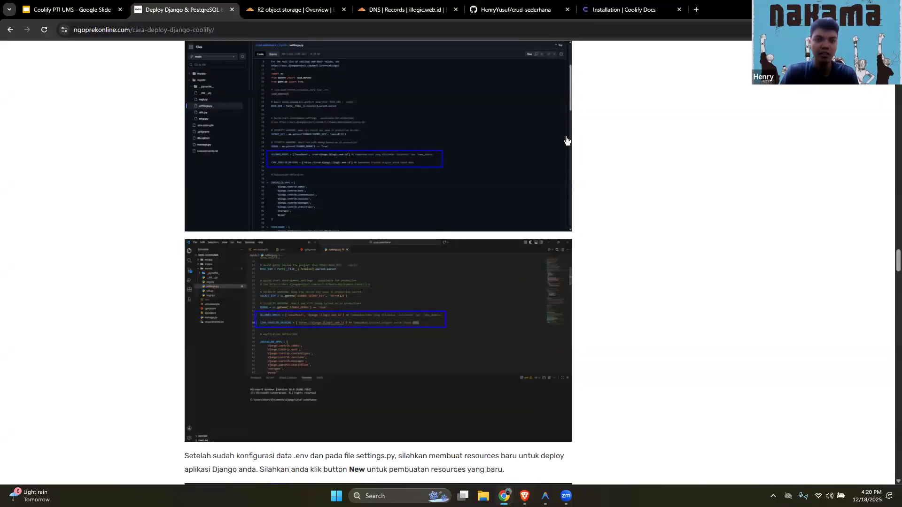
key("ctrl+Tab")
key("ctrl+Tab")
key("ctrl+Tab")
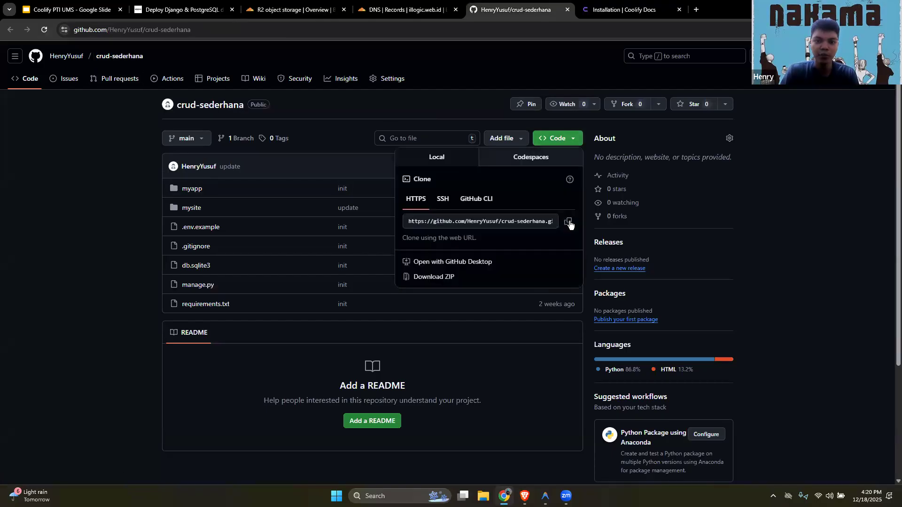
left_click(568, 222)
left_click(815, 242)
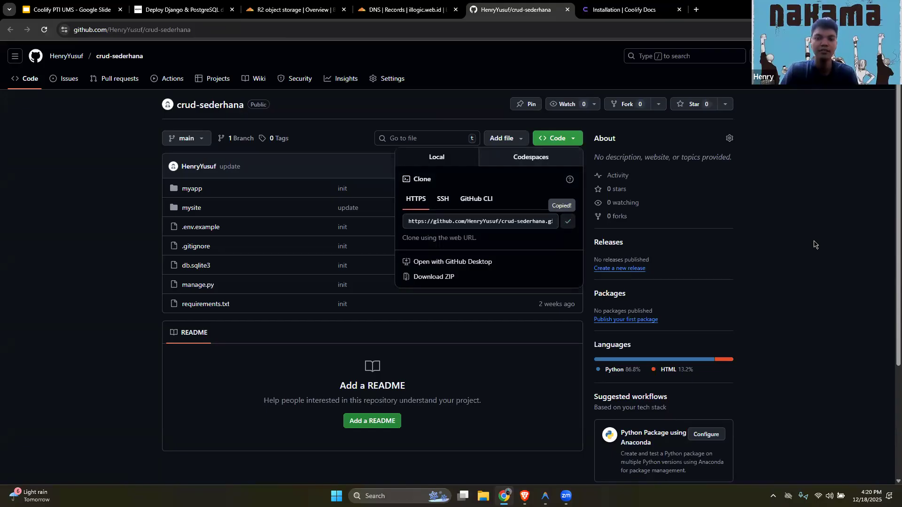
Create the Coolify application from the copied crud-sederhana repository URL, checking the repository and keeping the Nixpacks build pack and port 3000
key("alt+Tab")
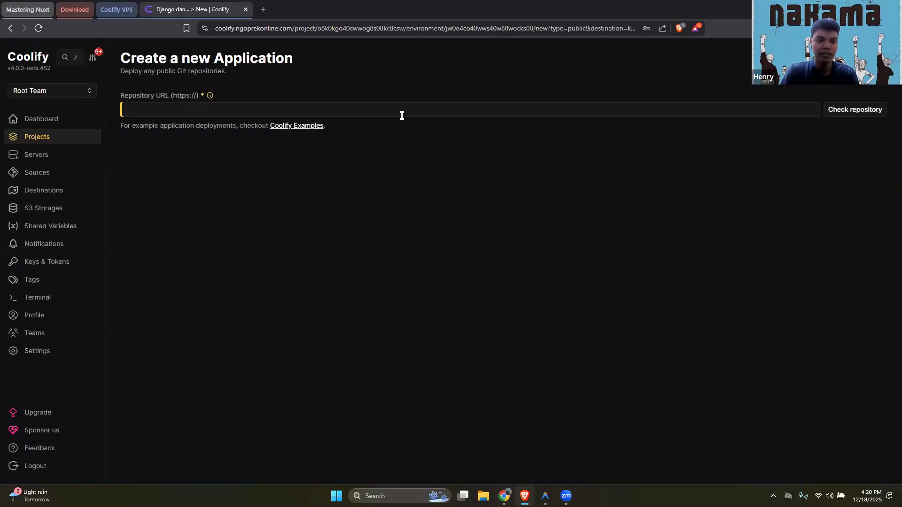
key("ctrl+v")
left_click(844, 113)
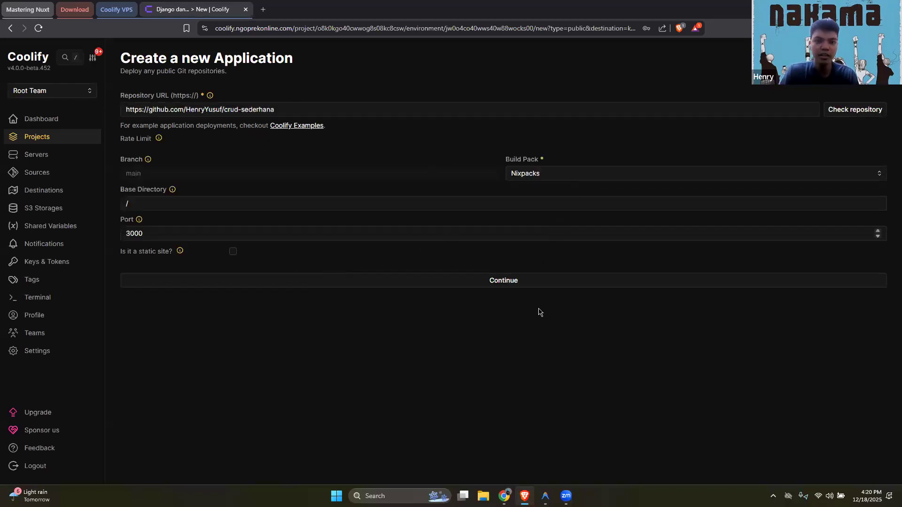
left_click(497, 285)
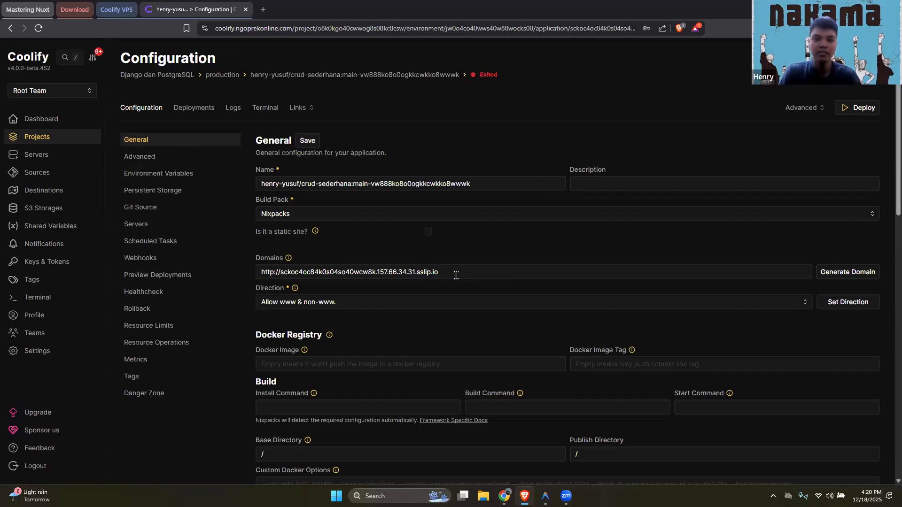
left_click_drag(454, 272, 279, 276)
left_click_drag(416, 281, 257, 274)
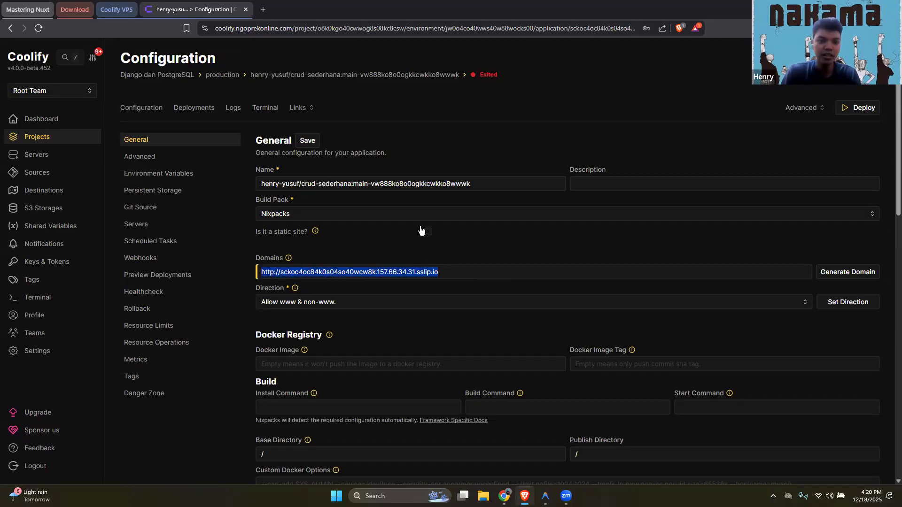
type("https://")
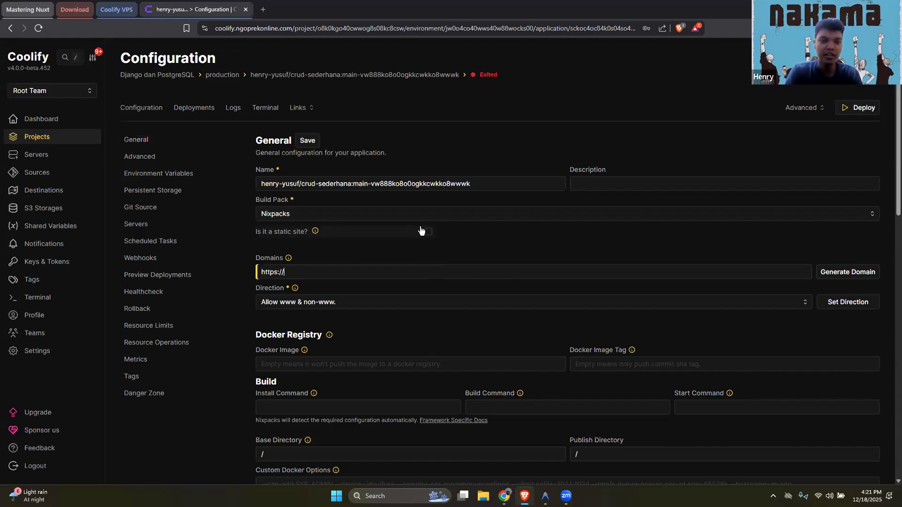
key("alt+Tab")
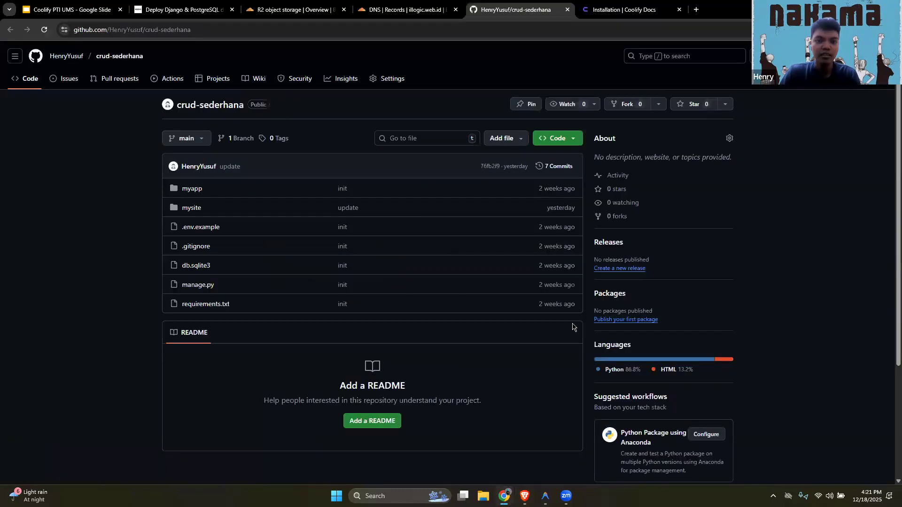
key("ctrl+2")
scroll(451, 302, "up", 6)
left_click_drag(450, 281, 521, 281)
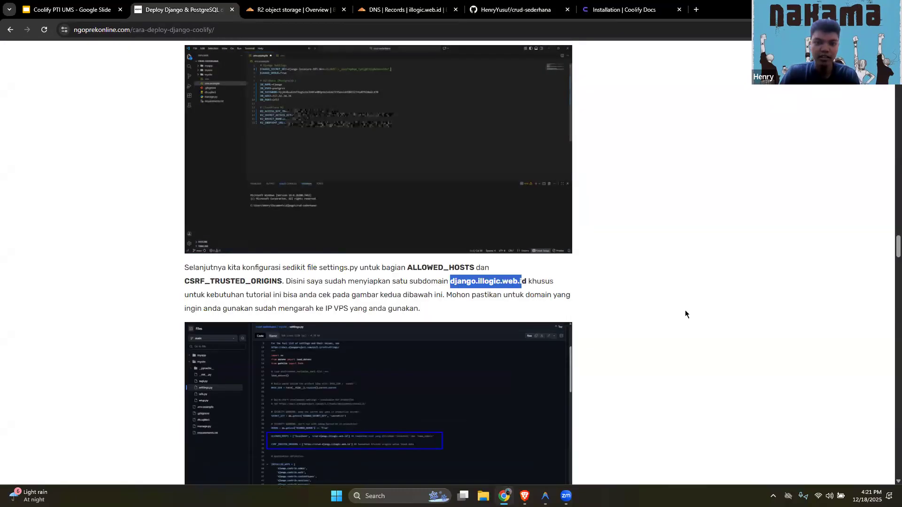
key("shift+Right")
key("alt+Tab")
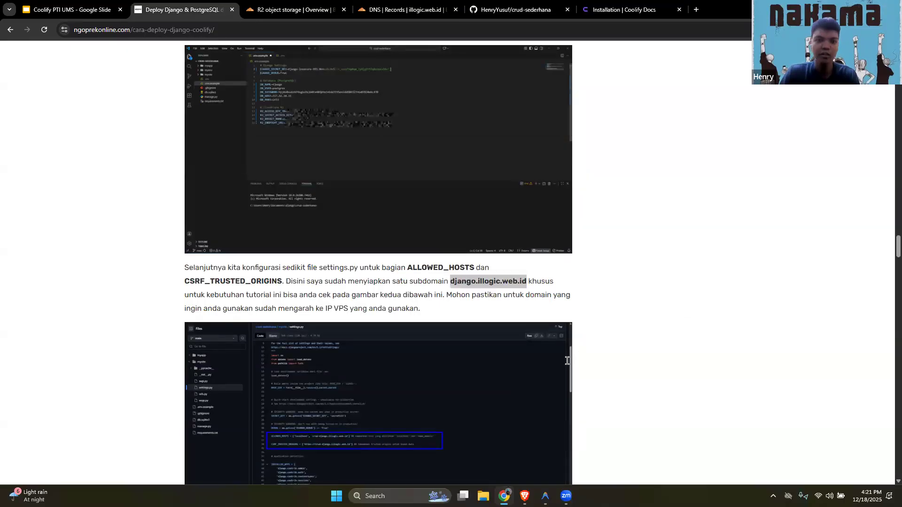
key("ctrl+v")
Set the application's Build Command to python manage.py collectstatic --noinput, copied from the deployment guide
scroll(446, 311, "down", 1)
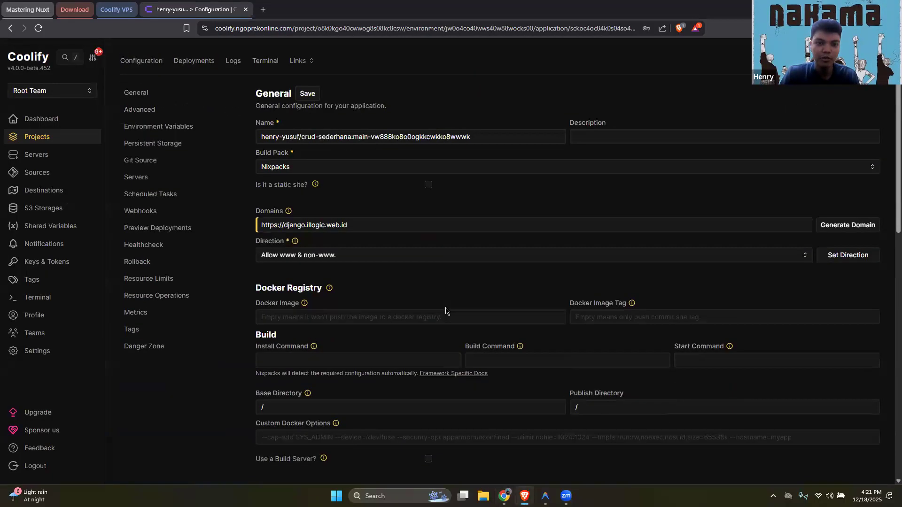
key("alt+Tab")
scroll(444, 314, "up", 1)
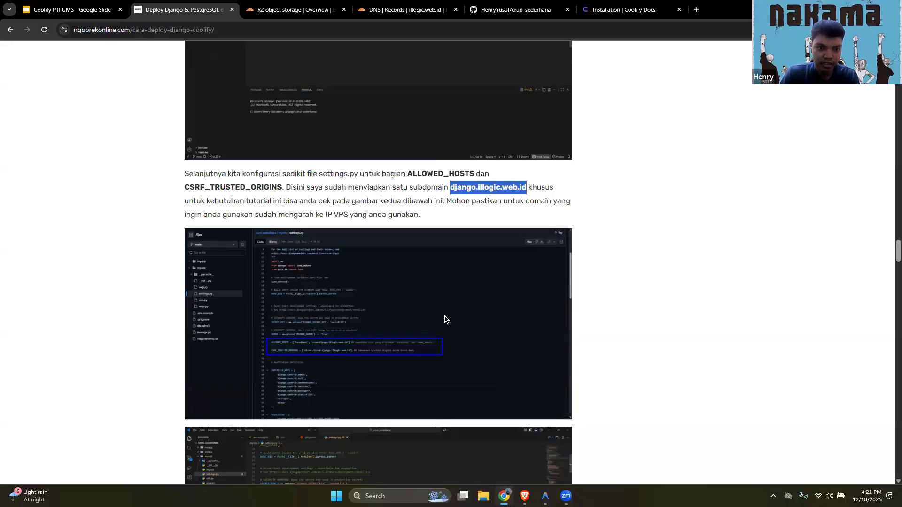
scroll(445, 320, "down", 4)
scroll(485, 359, "down", 20)
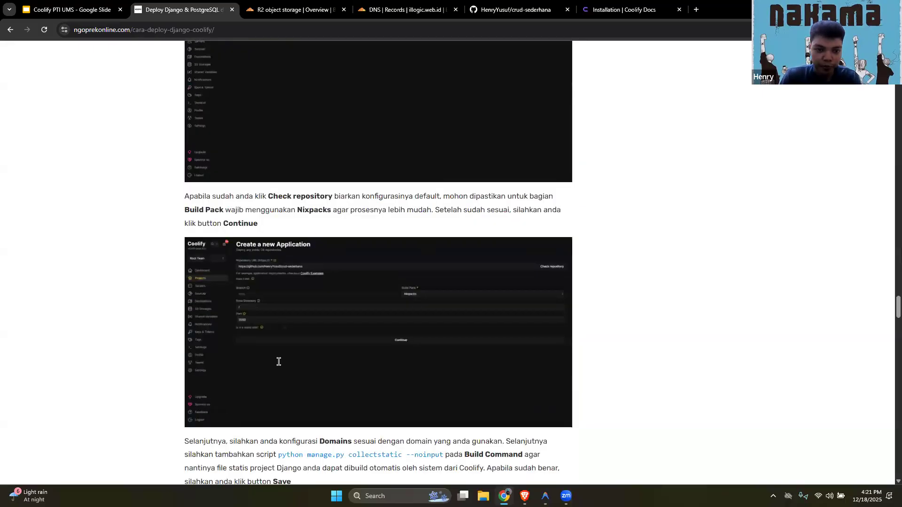
scroll(427, 357, "down", 2)
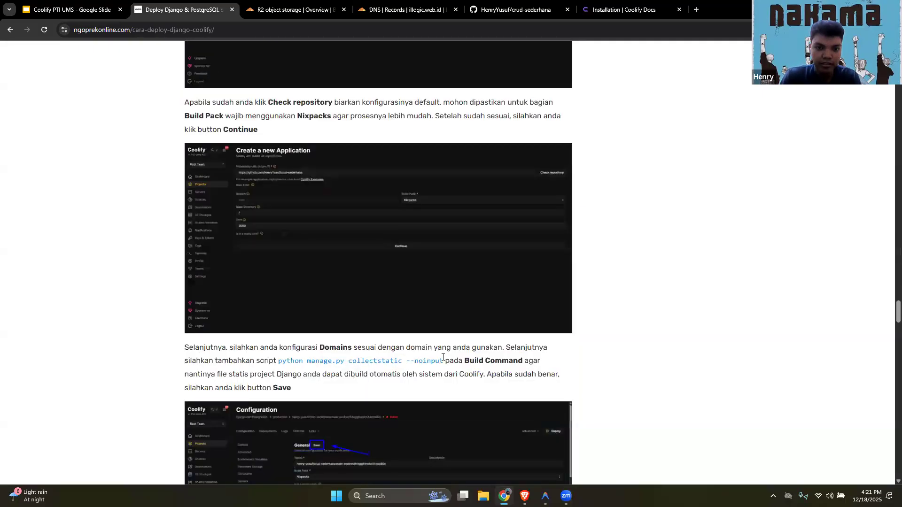
left_click_drag(278, 361, 530, 362)
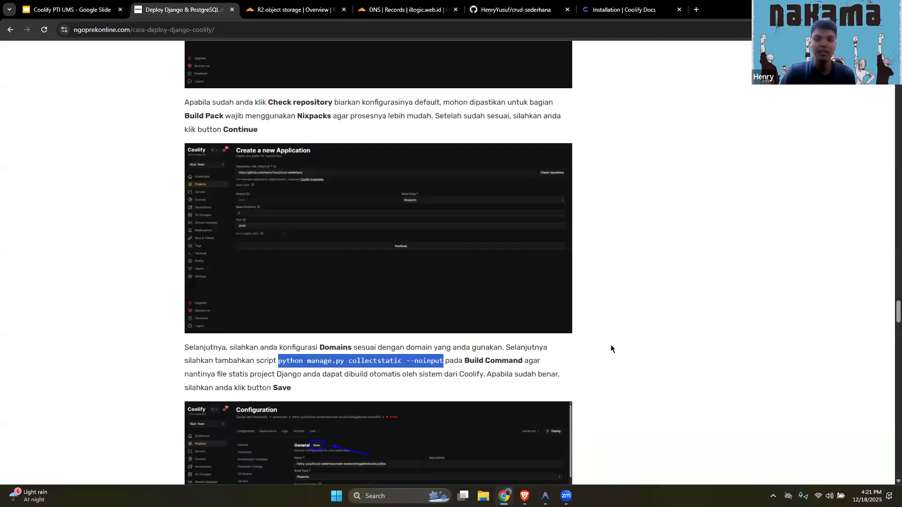
key("alt+Tab")
key("ctrl+v")
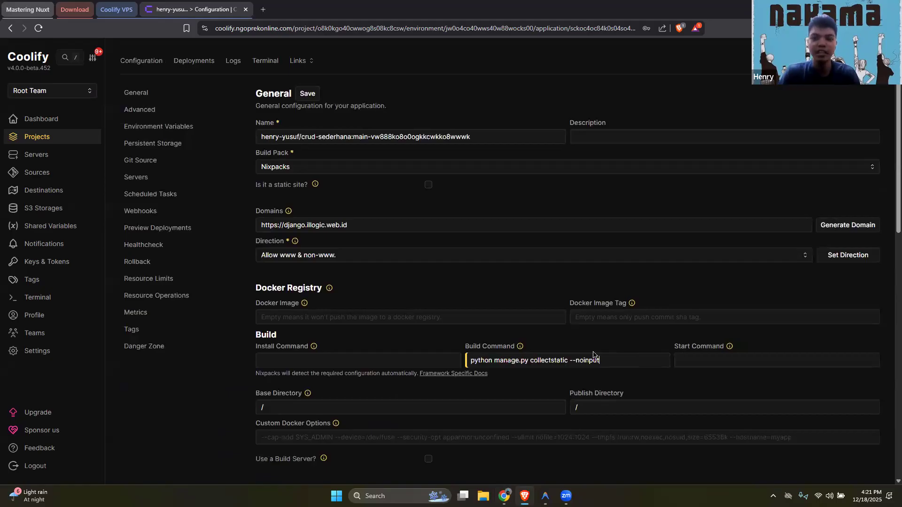
key("shift+Left")
key("shift+Left")
key("shift+Left")
key("shift+Left")
key("shift+Left")
key("shift+Left")
key("shift+Left")
key("shift+Left")
key("shift+Left")
key("shift+Left")
key("shift+Left")
key("shift+Left")
key("shift+Left")
key("shift+Left")
key("shift+Left")
key("shift+Left")
key("shift+Left")
key("shift+Left")
key("shift+Left")
key("shift+Left")
key("shift+Right")
key("shift+Right")
key("shift+Right")
key("shift+Right")
key("shift+Right")
key("shift+Right")
key("shift+Right")
key("shift+Right")
key("shift+Right")
key("shift+Right")
key("shift+Right")
key("shift+Right")
key("shift+Right")
key("shift+Right")
key("shift+Right")
key("shift+Right")
key("shift+Right")
key("shift+Right")
key("shift+Right")
key("shift+Right")
key("shift+Right")
key("shift+Right")
key("shift+Right")
key("shift+Right")
key("shift+Right")
key("shift+Right")
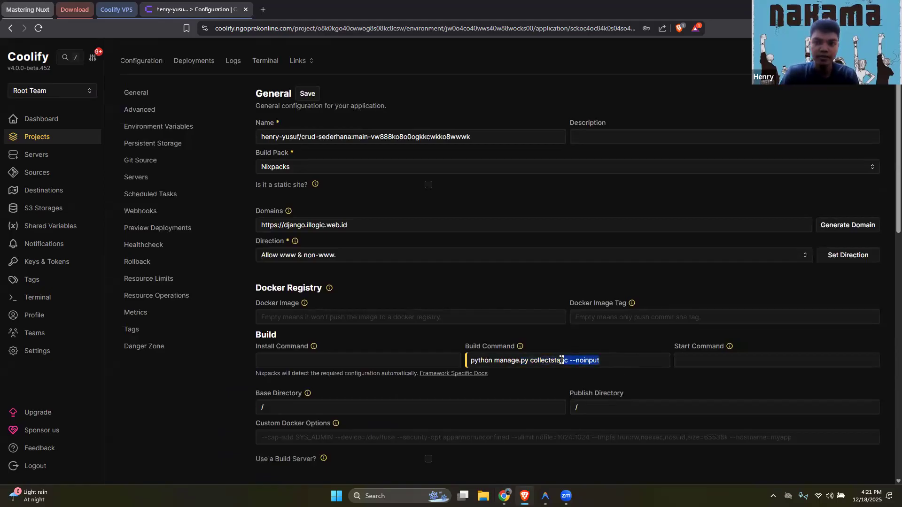
scroll(728, 178, "down", 3)
scroll(687, 215, "up", 3)
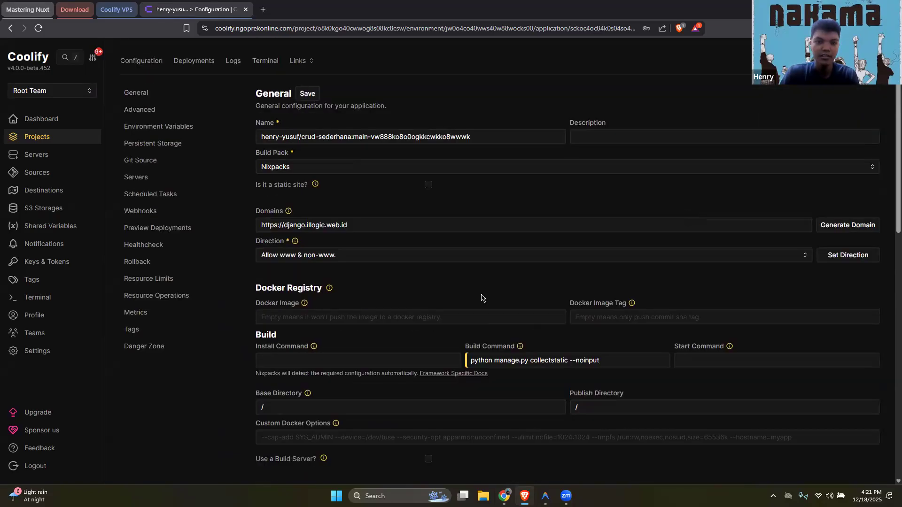
Compare the domain and build command with the guide's configuration screenshot, then save the application's general configuration in Coolify
key("alt+Tab")
scroll(423, 310, "down", 2)
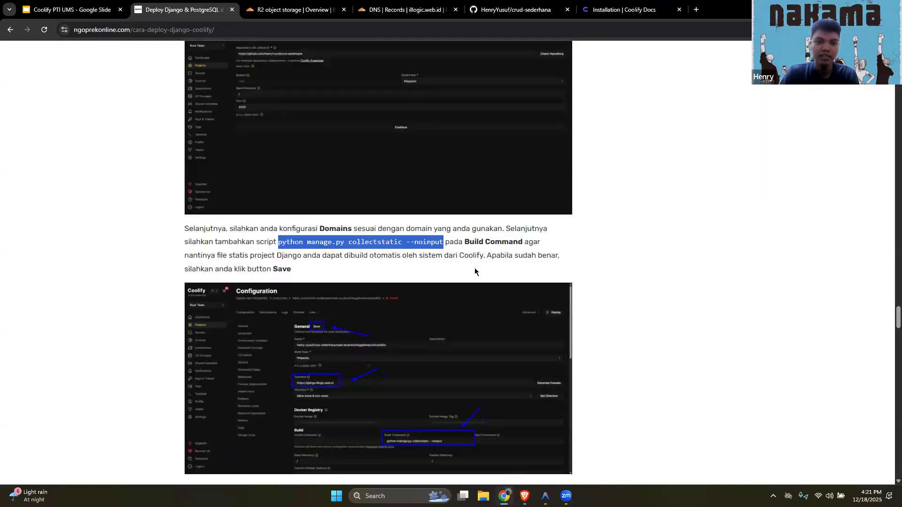
scroll(462, 267, "down", 3)
left_click_drag(332, 148, 313, 96)
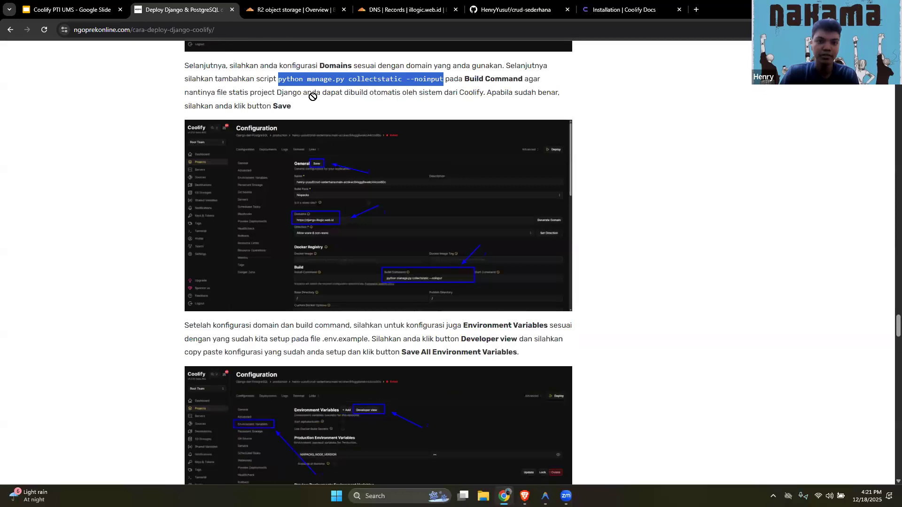
key("alt+Tab")
left_click(309, 94)
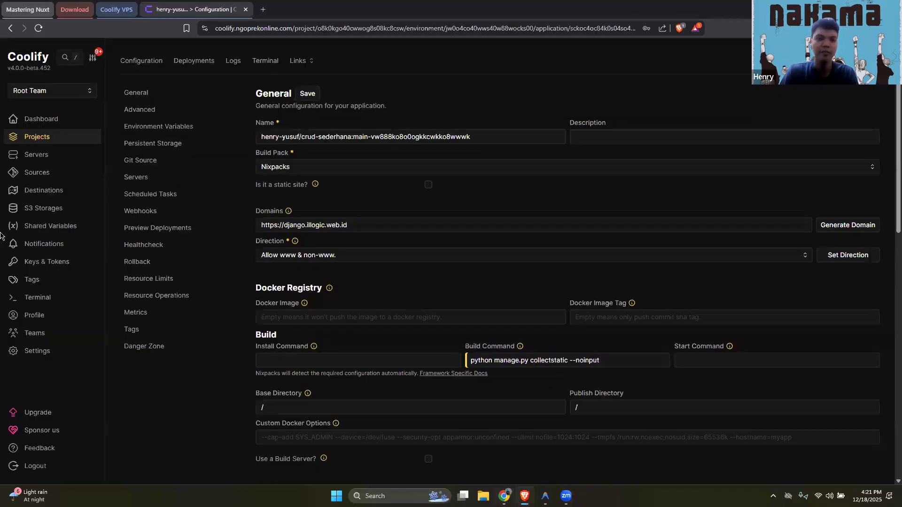
Open the application's environment variables in Developer view, ready to edit the production variables
scroll(190, 181, "up", 1)
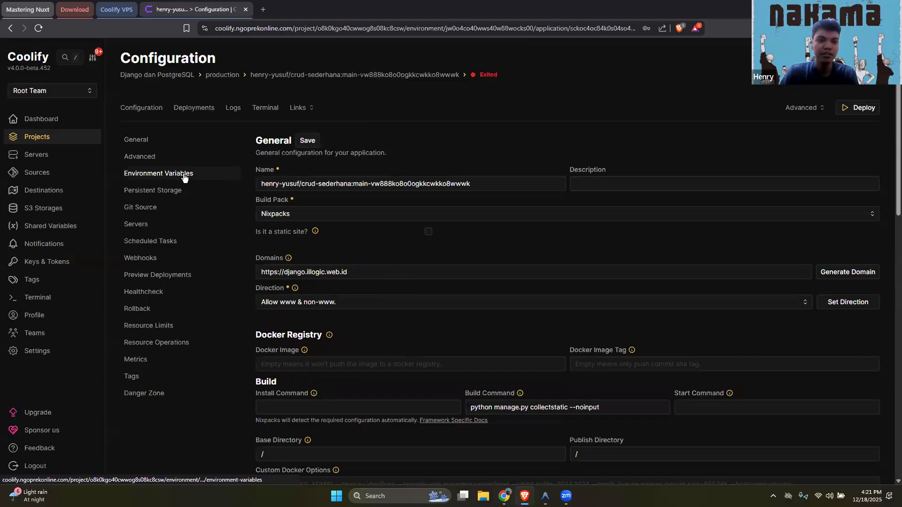
left_click(178, 174)
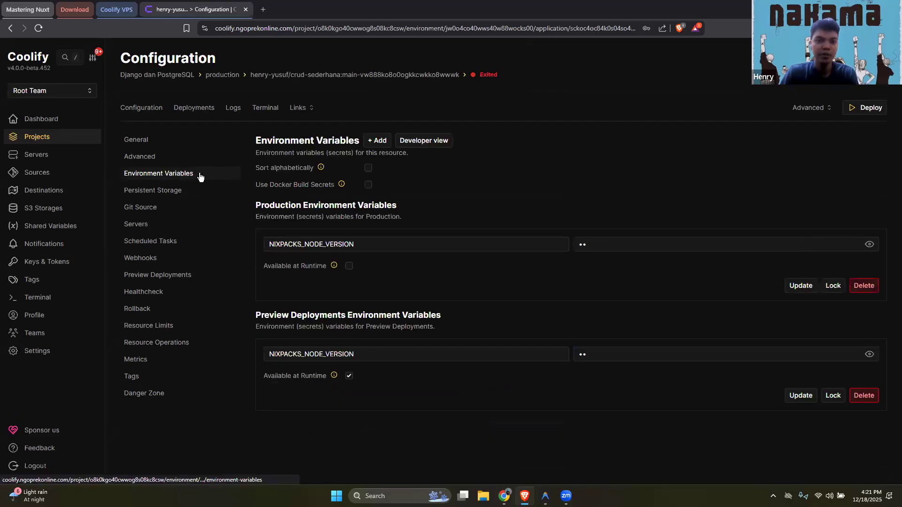
left_click(444, 144)
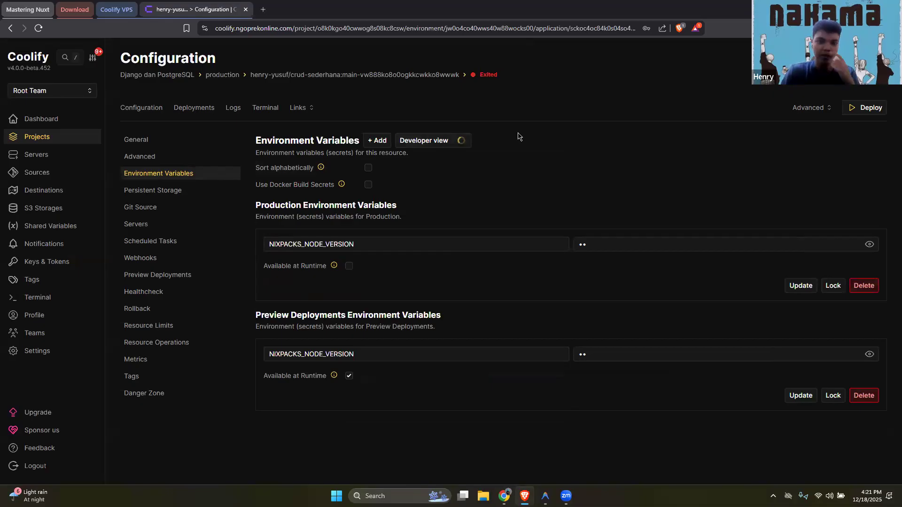
left_click(571, 240)
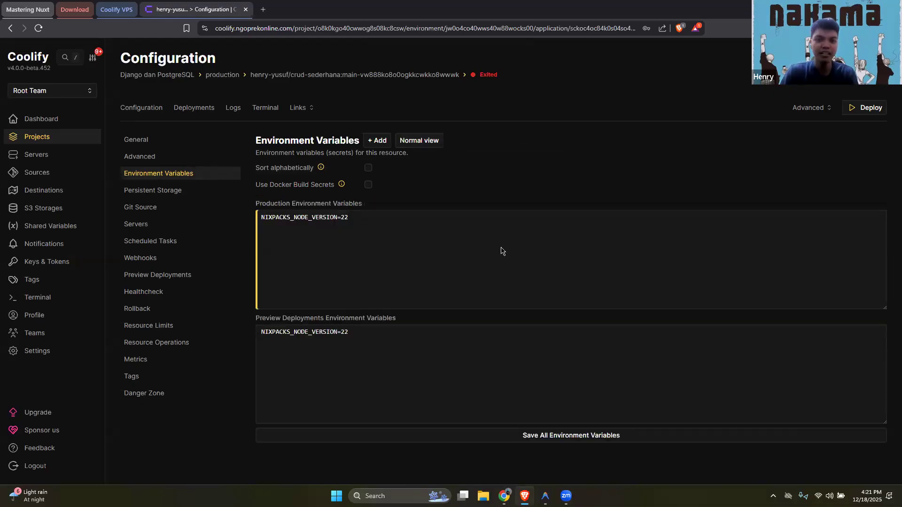
Switch to Antigravity and uncomment the second block of Django, Database and Cloudflare R2 settings in .env, lines 19 to 34
key("alt+Tab")
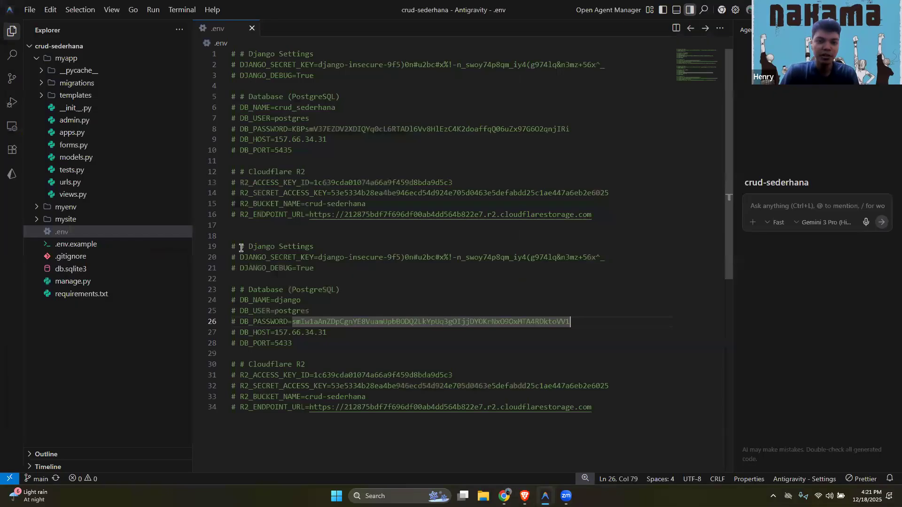
left_click_drag(592, 408, 230, 245)
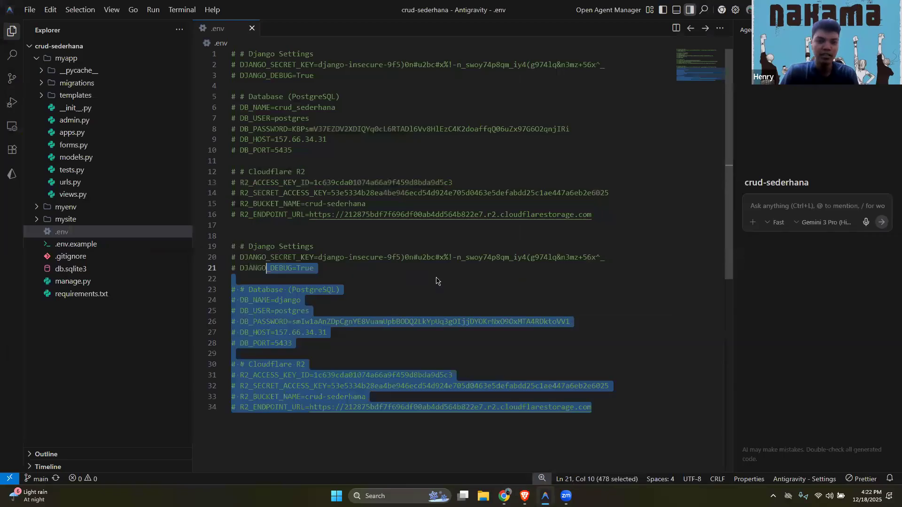
key("alt+Tab")
key("alt+Tab")
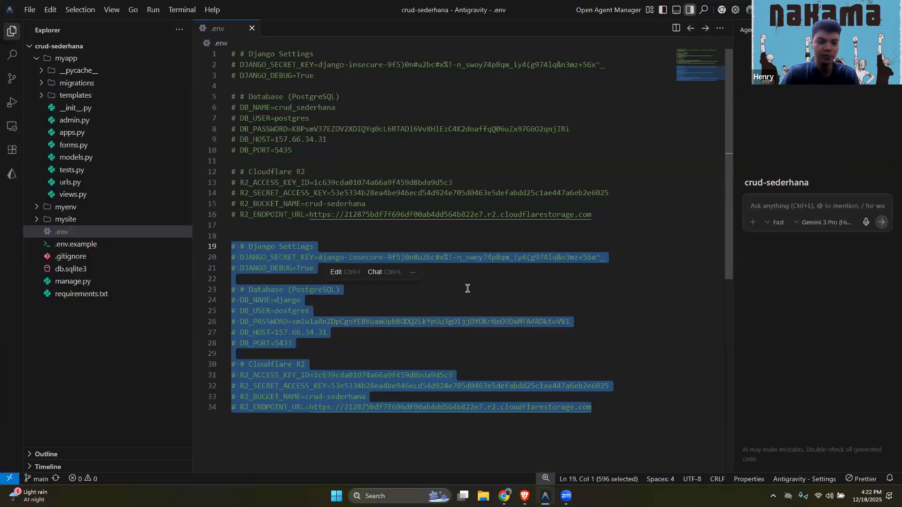
key("ctrl+slash")
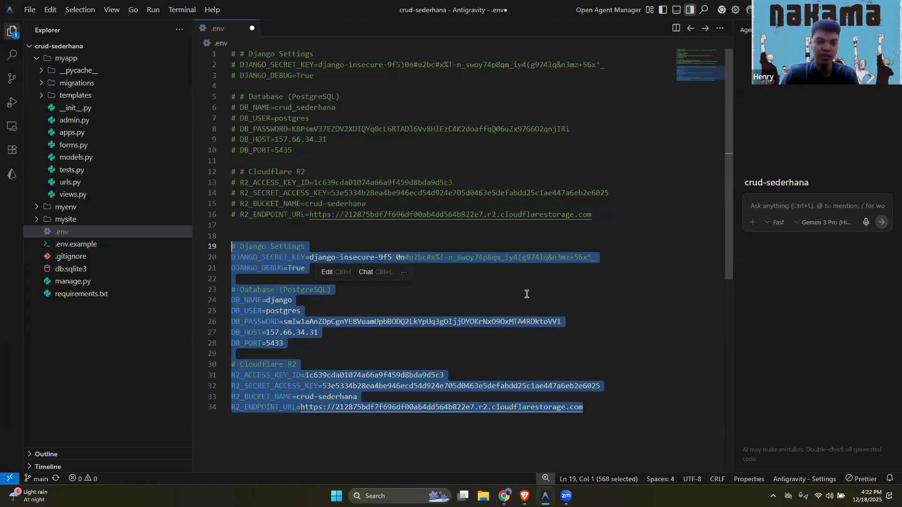
Switch to Coolify, replace the production environment variables with the copied Django, Database and Cloudflare R2 block from .env, including its passwords and keys, and save
key("alt+Tab")
left_click(465, 259)
key("ctrl+a")
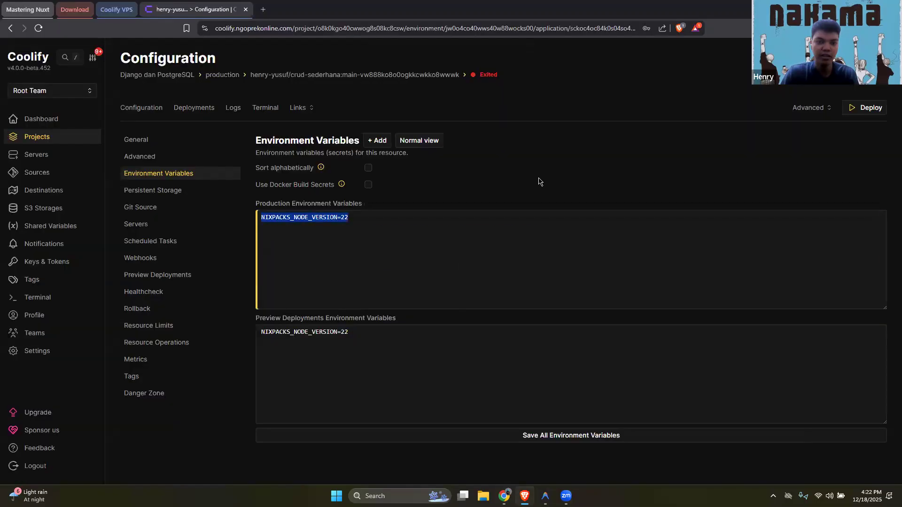
key("ctrl+v")
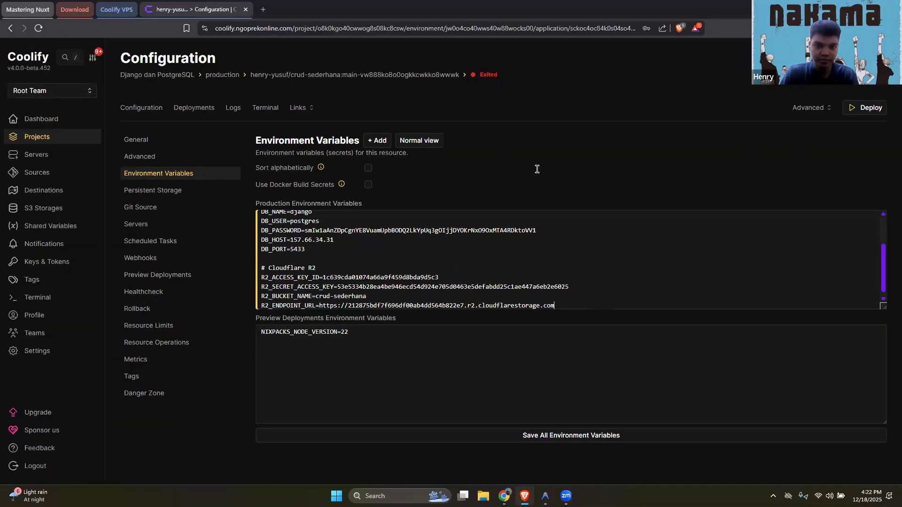
left_click(584, 436)
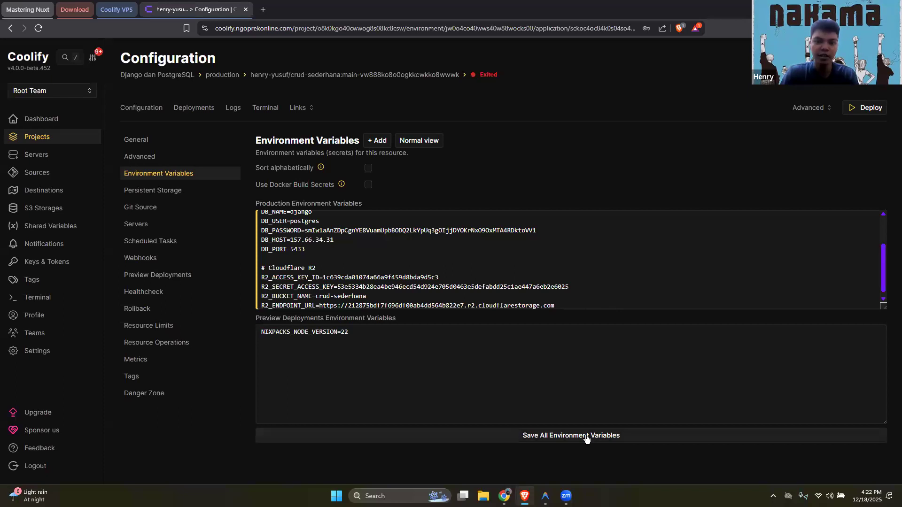
left_click(585, 437)
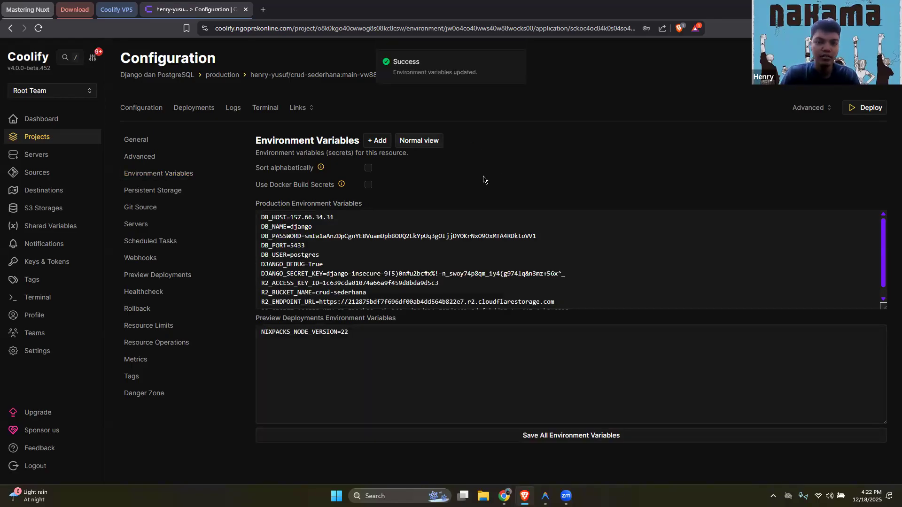
Return the environment variables to Normal view and review the individual production entries
left_click(433, 142)
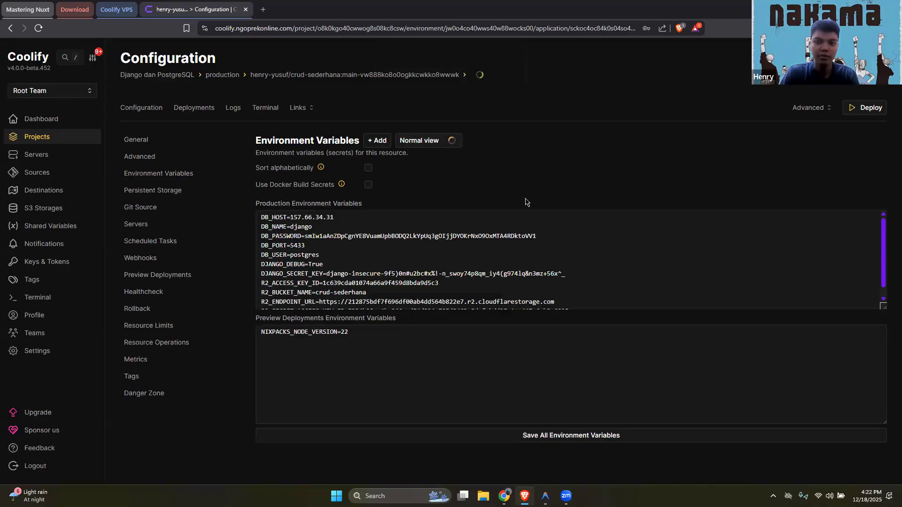
scroll(590, 452, "down", 5)
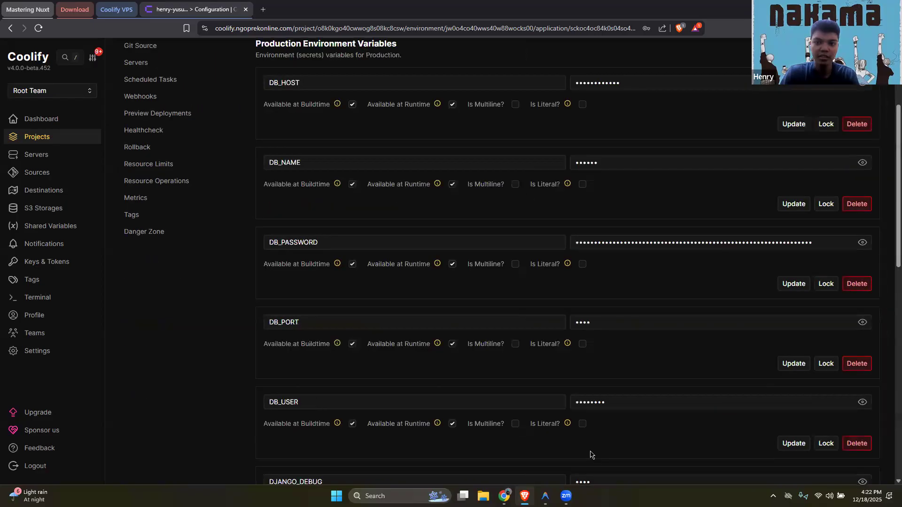
scroll(165, 147, "down", 5)
scroll(165, 147, "up", 10)
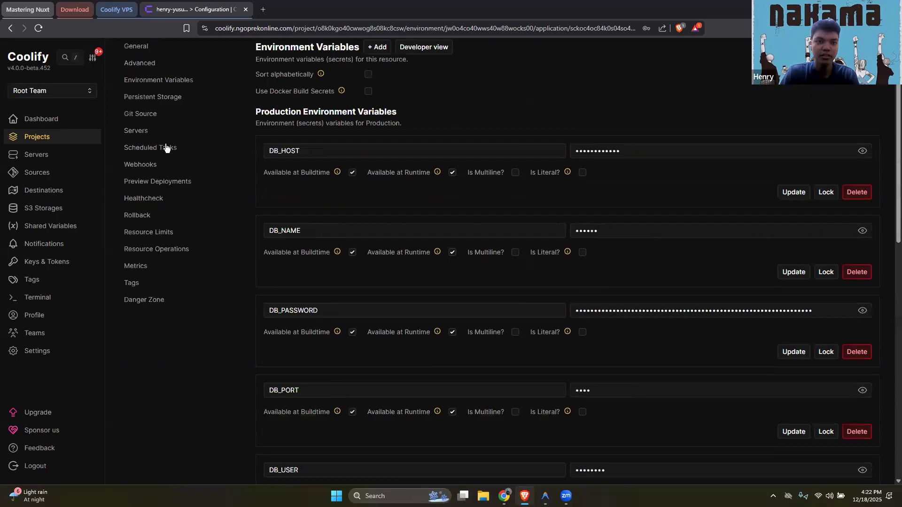
Return to the application's general configuration and deploy the application
left_click(208, 146)
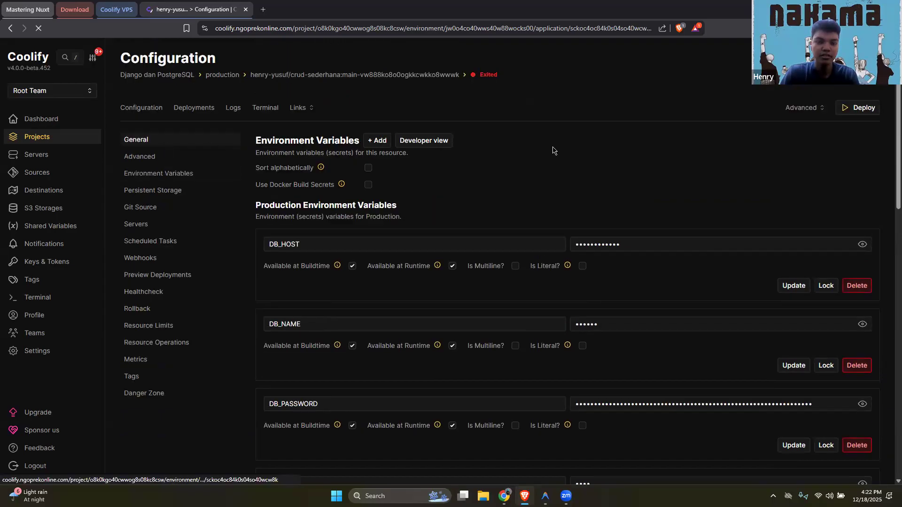
scroll(559, 298, "down", 3)
scroll(610, 268, "up", 3)
left_click(860, 115)
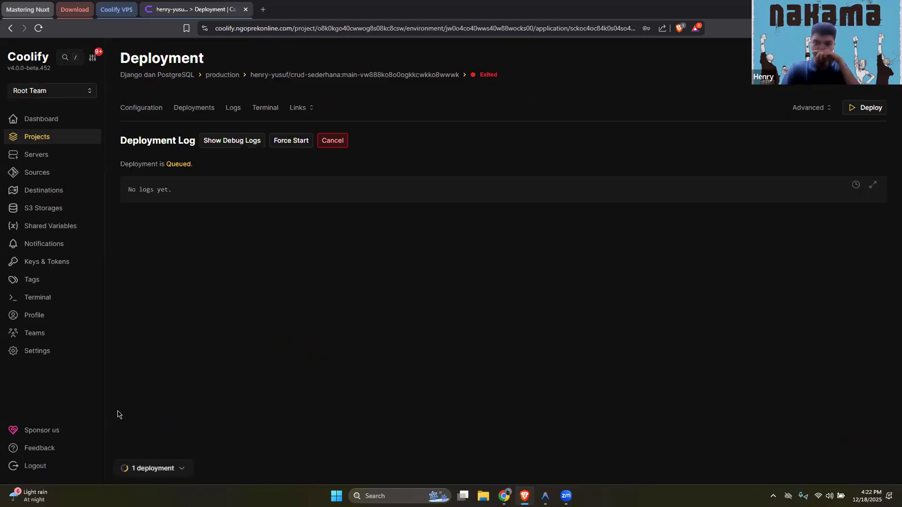
left_click(156, 468)
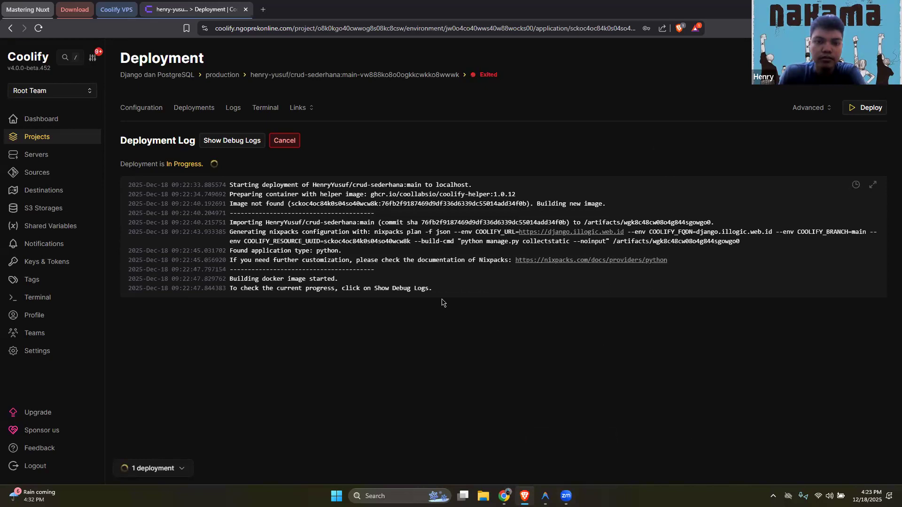
Show the deployment's debug logs and examine the Nixpacks plan's setup, install, build and start commands
left_click(234, 146)
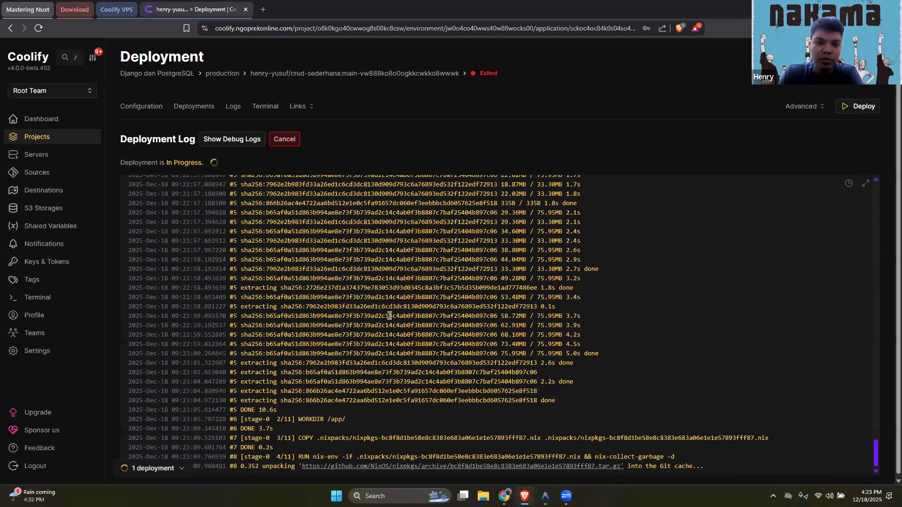
scroll(392, 354, "up", 10)
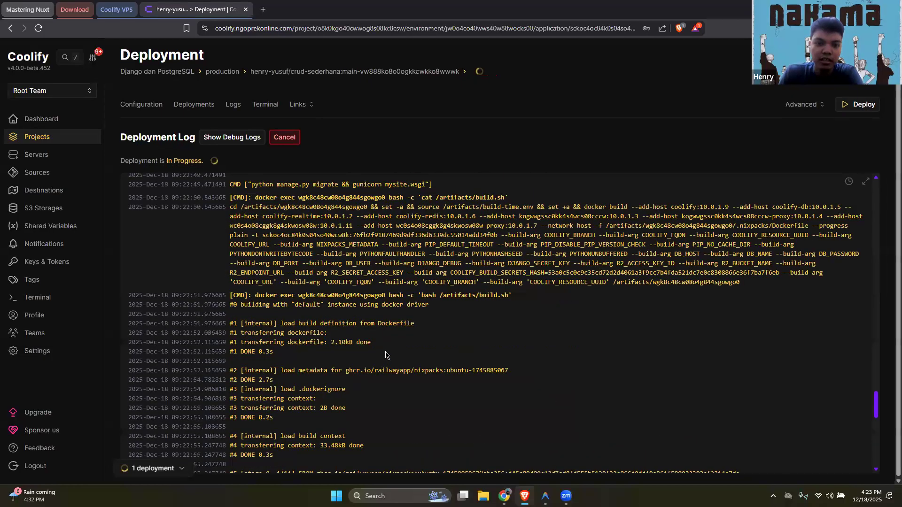
scroll(264, 324, "up", 4)
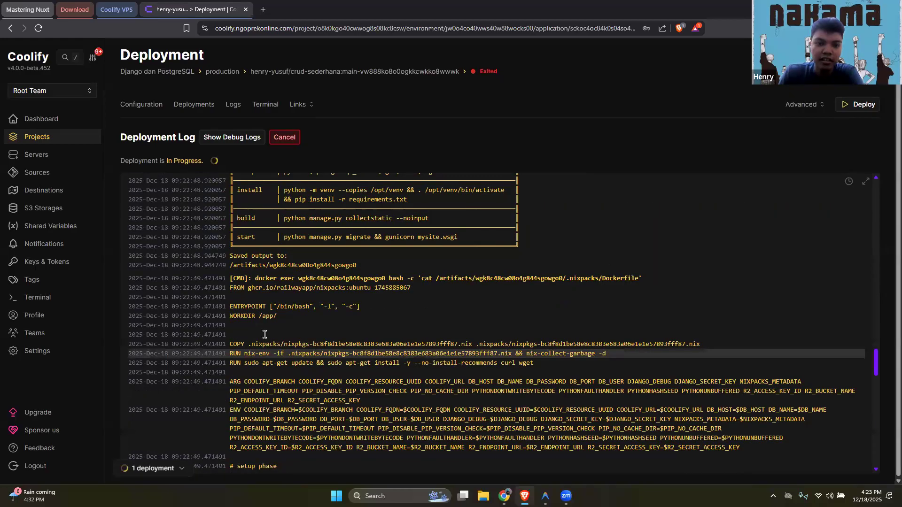
scroll(284, 332, "up", 3)
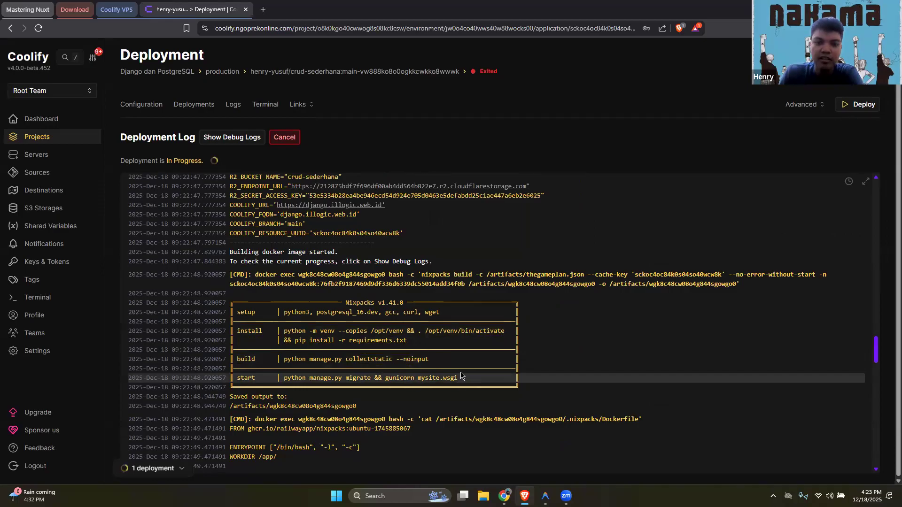
scroll(489, 268, "down", 3)
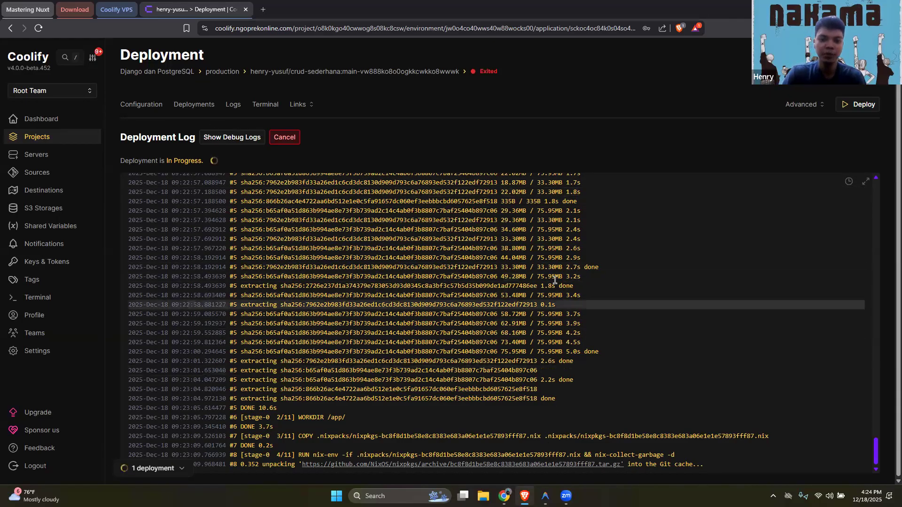
Switch to Antigravity, open settings.py in the mysite folder and examine the ALLOWED_HOSTS entries for localhost and the application's domain
left_click(545, 496)
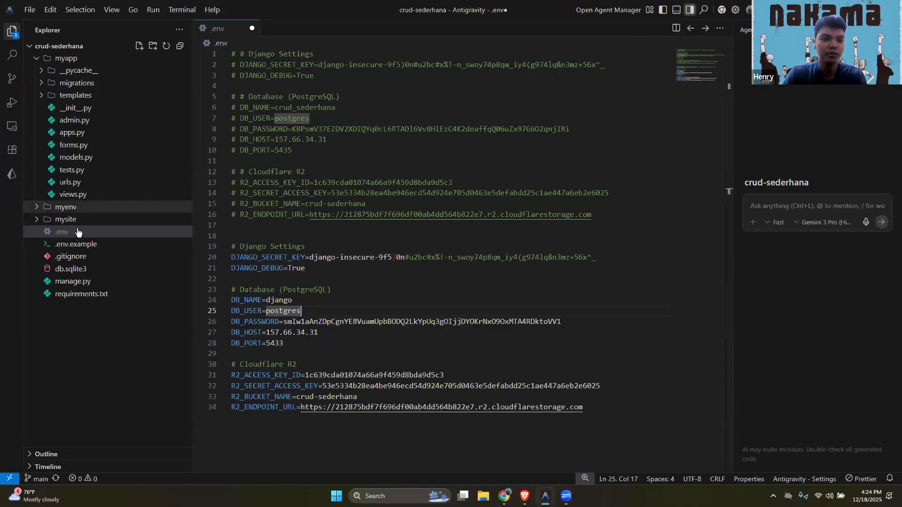
left_click(93, 223)
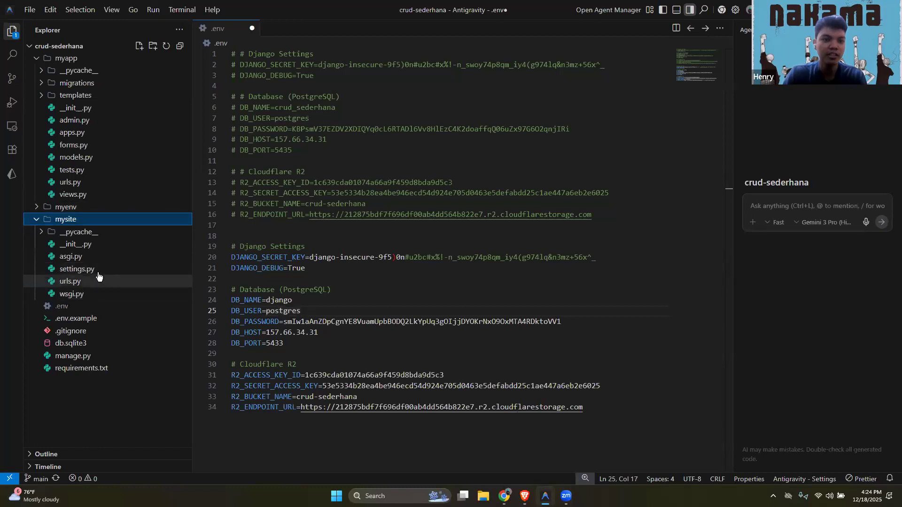
left_click(153, 264)
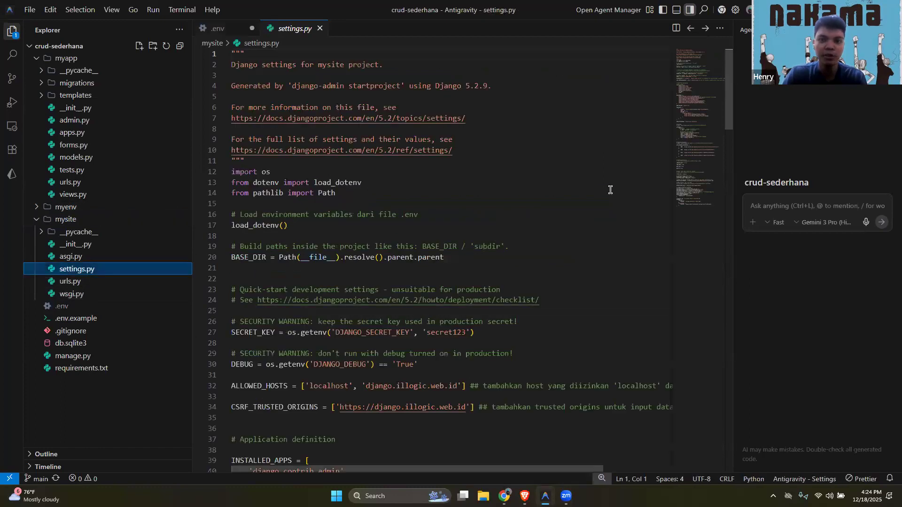
scroll(610, 190, "down", 5)
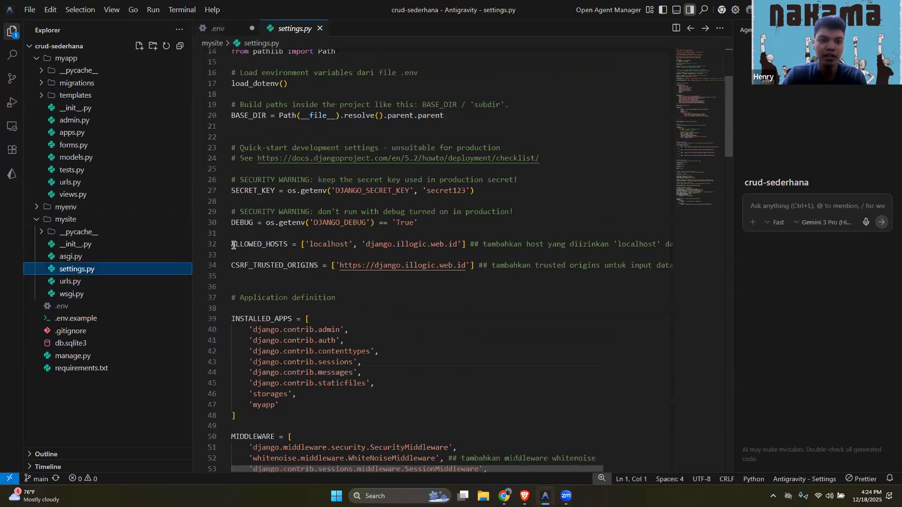
left_click_drag(236, 245, 323, 267)
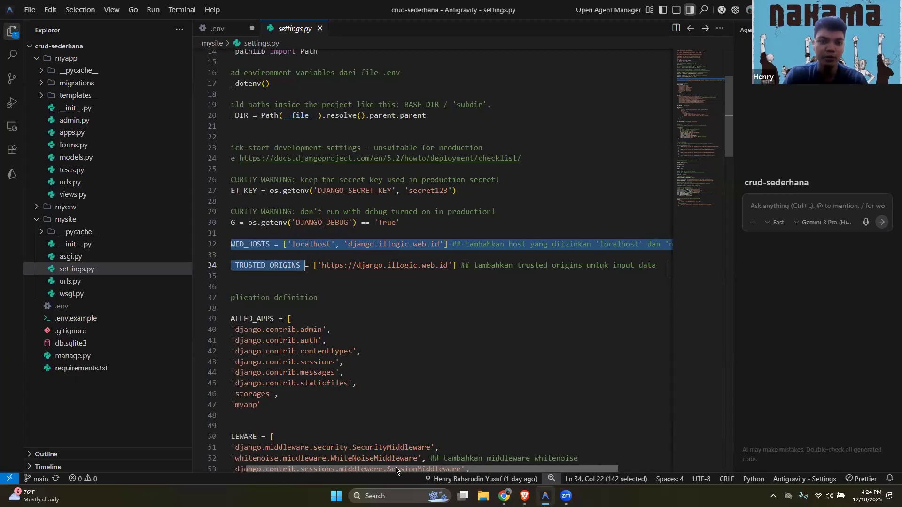
key("Down")
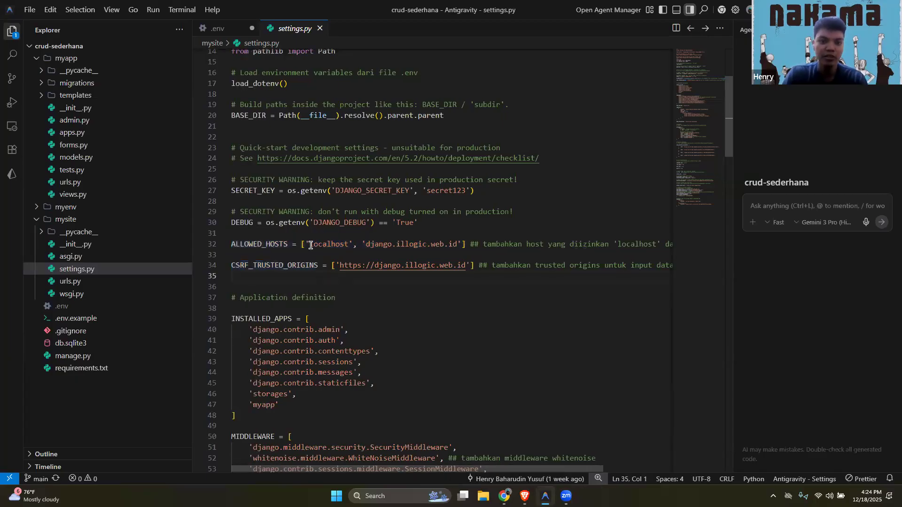
left_click_drag(304, 244, 354, 246)
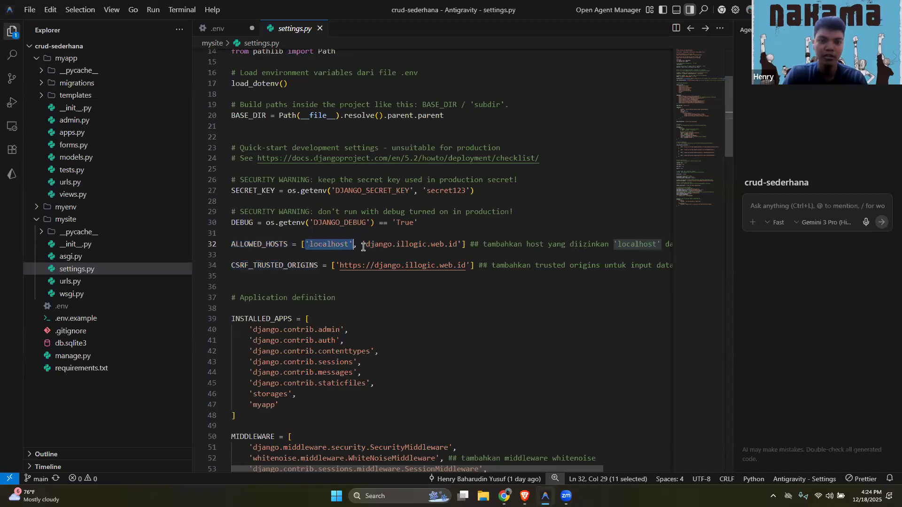
left_click_drag(363, 245, 462, 247)
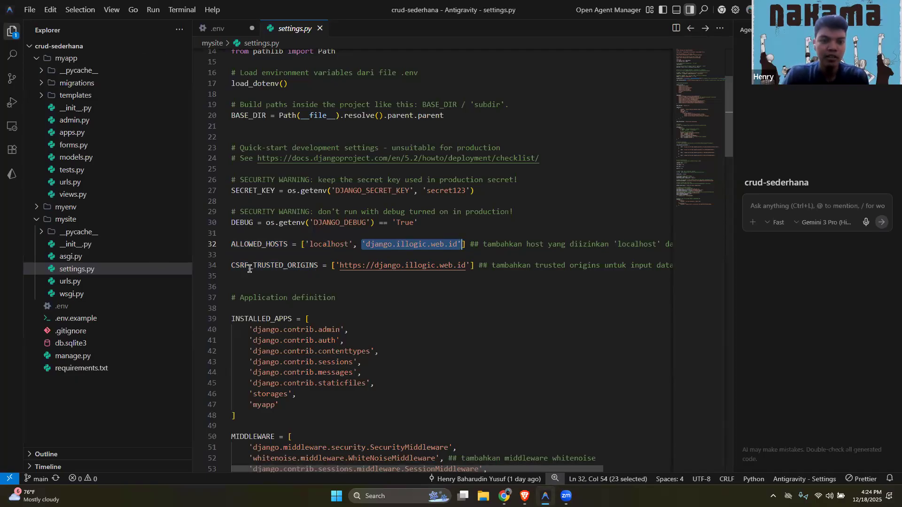
Examine the scheme and domain of the CSRF_TRUSTED_ORIGINS URL in settings.py
left_click_drag(340, 268, 466, 268)
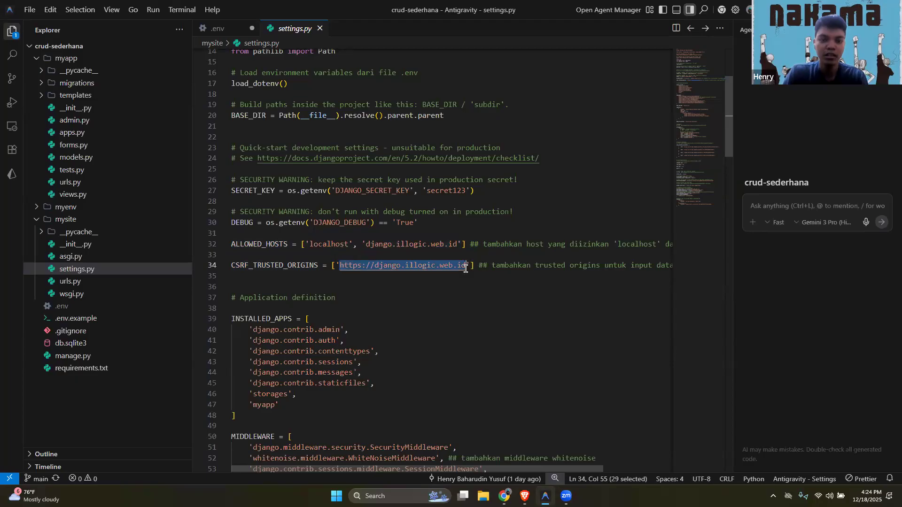
double_click(343, 268)
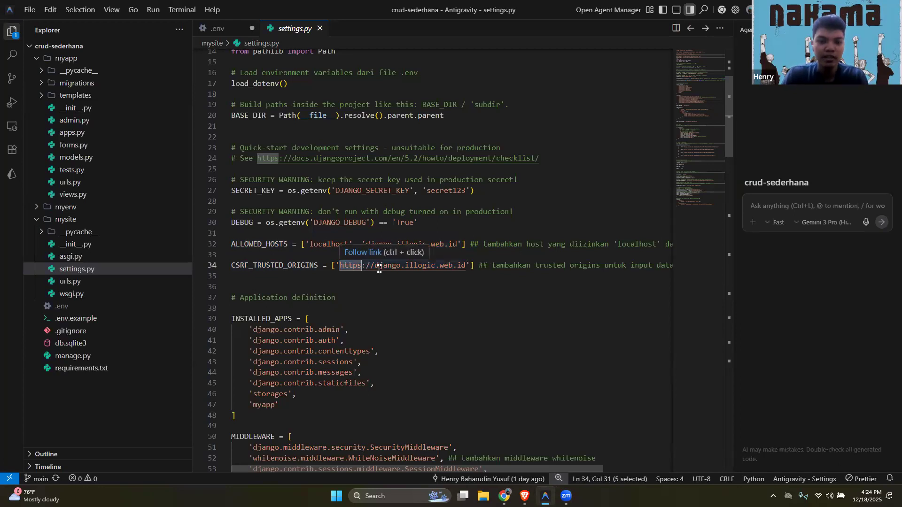
left_click_drag(374, 266, 467, 269)
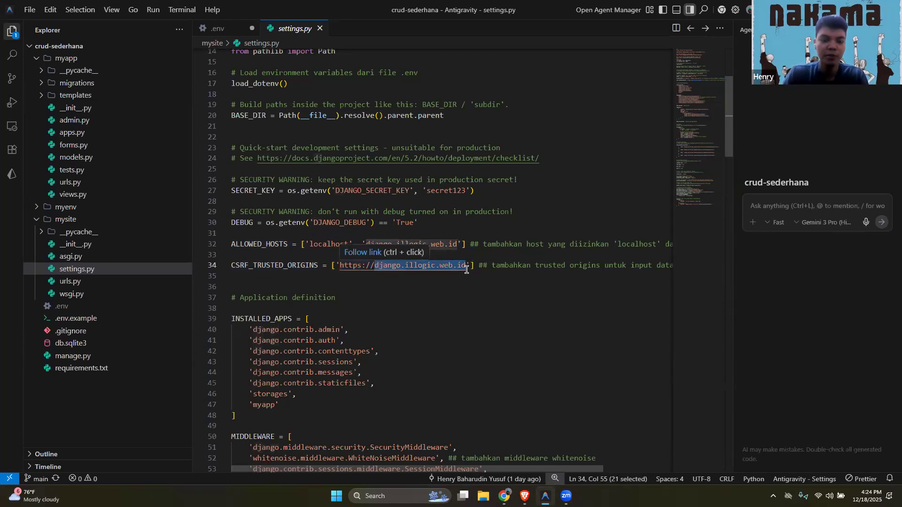
left_click(358, 267)
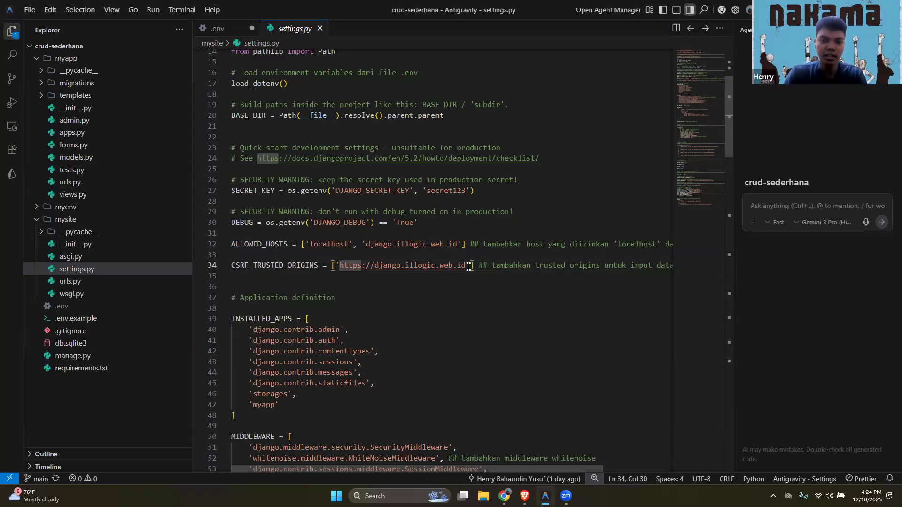
Examine the static files and Cloudflare R2 storage settings further down settings.py, then return to the deployment log in Coolify
scroll(503, 345, "down", 10)
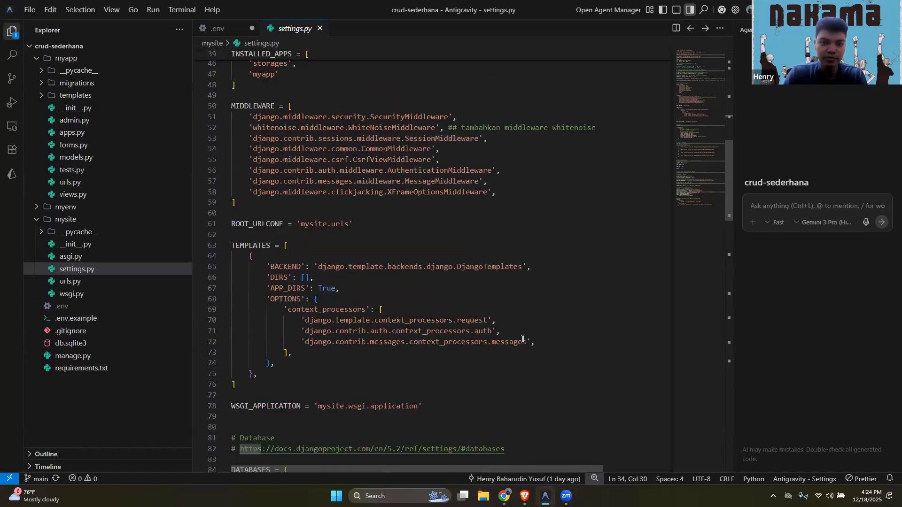
scroll(523, 339, "down", 20)
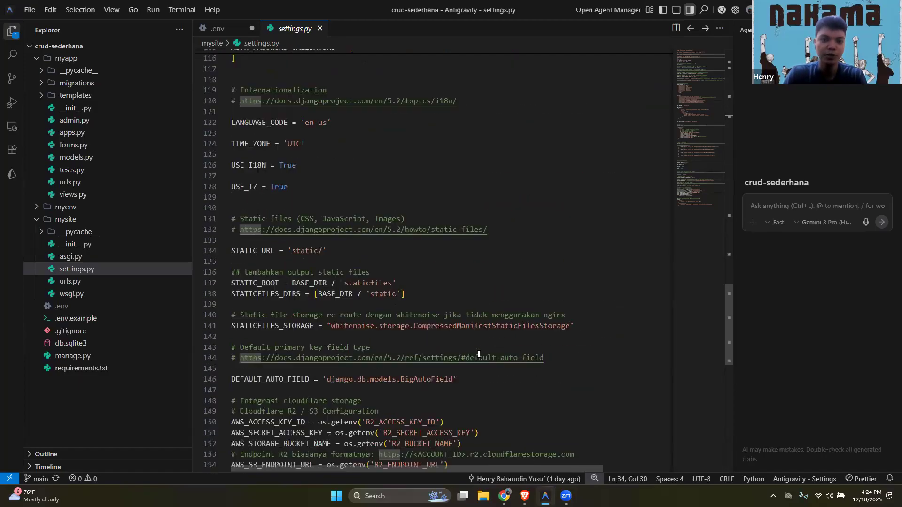
scroll(478, 354, "down", 2)
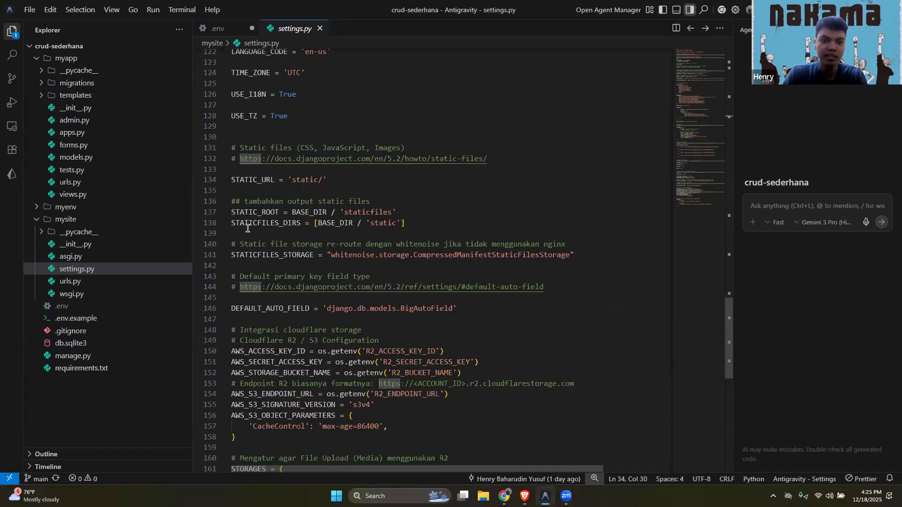
left_click_drag(591, 255, 227, 227)
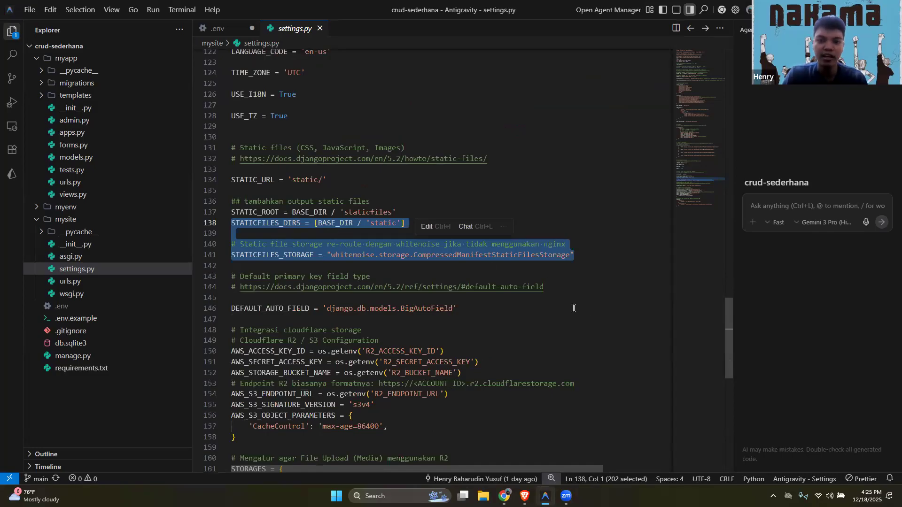
scroll(559, 307, "down", 3)
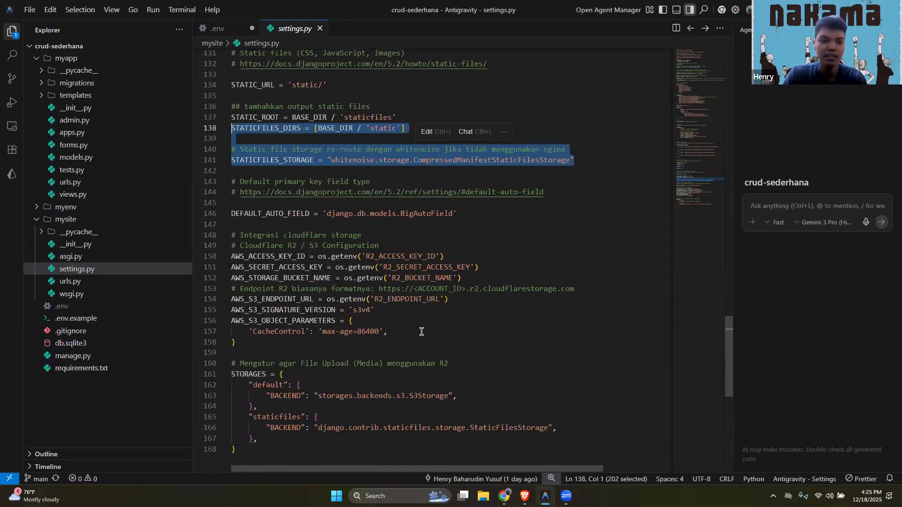
left_click_drag(403, 343, 226, 237)
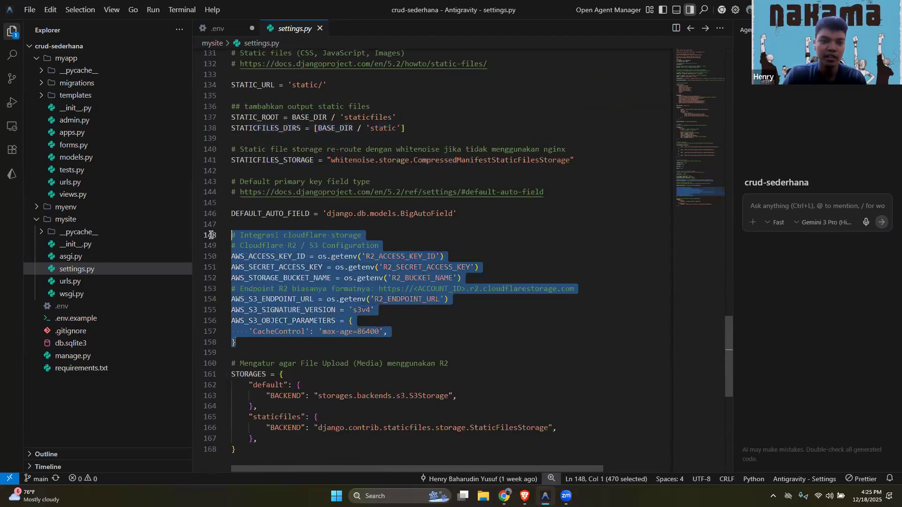
left_click(455, 332)
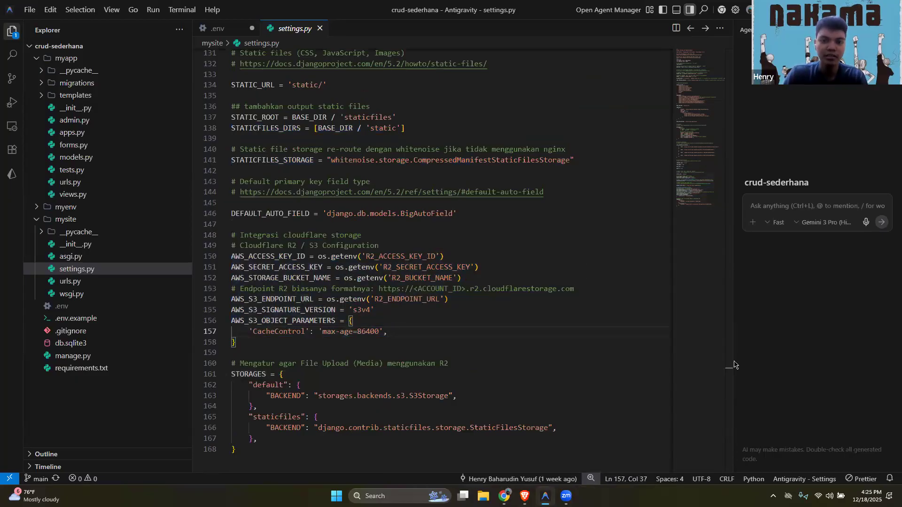
left_click_drag(730, 360, 733, 85)
left_click(525, 234)
key("alt+Tab")
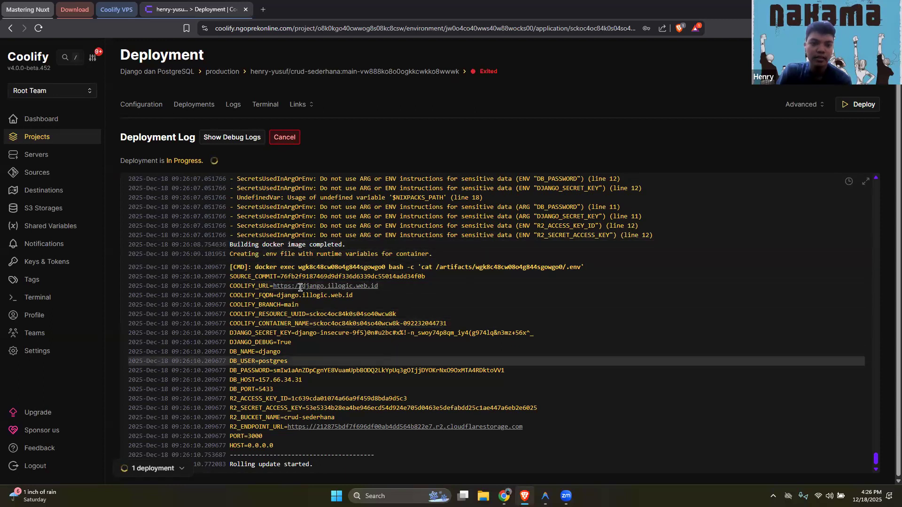
Examine the runtime environment variables in the deployment log, then open the deployed application's site at django.illogic.web.id
left_click_drag(229, 283, 279, 320)
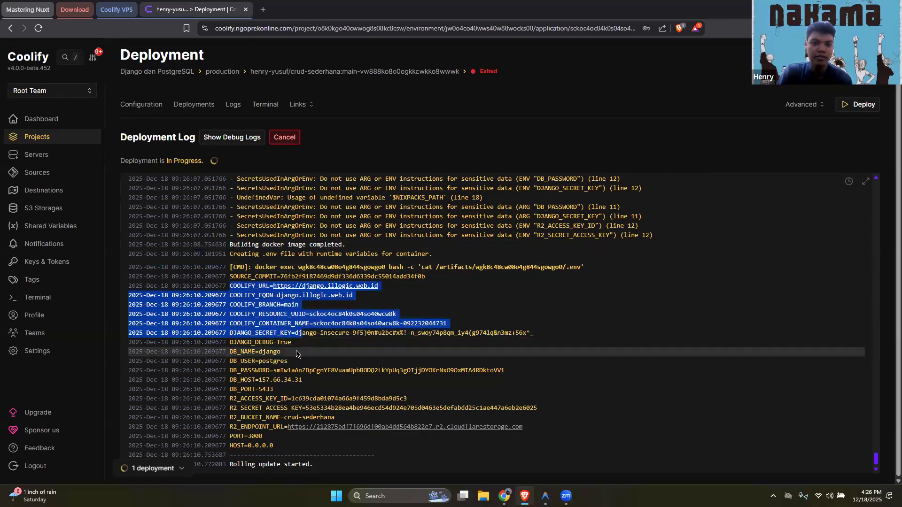
left_click(338, 341)
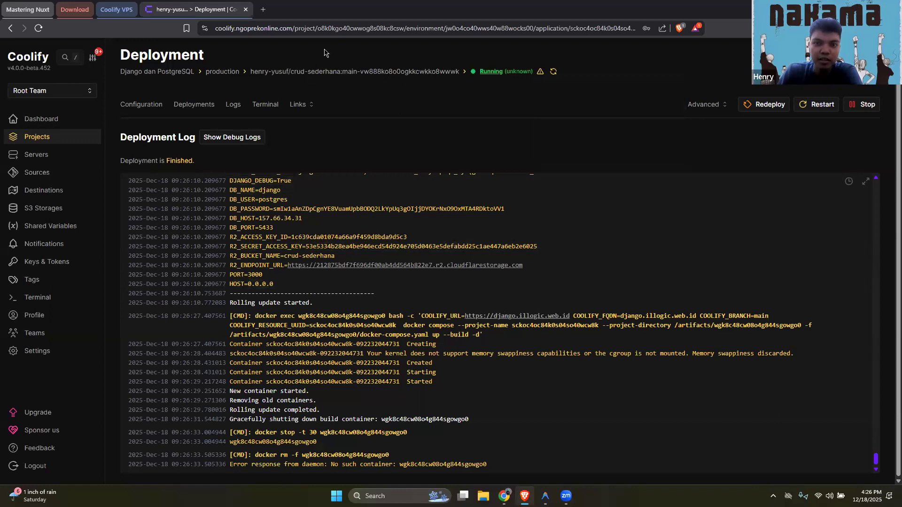
left_click(309, 105)
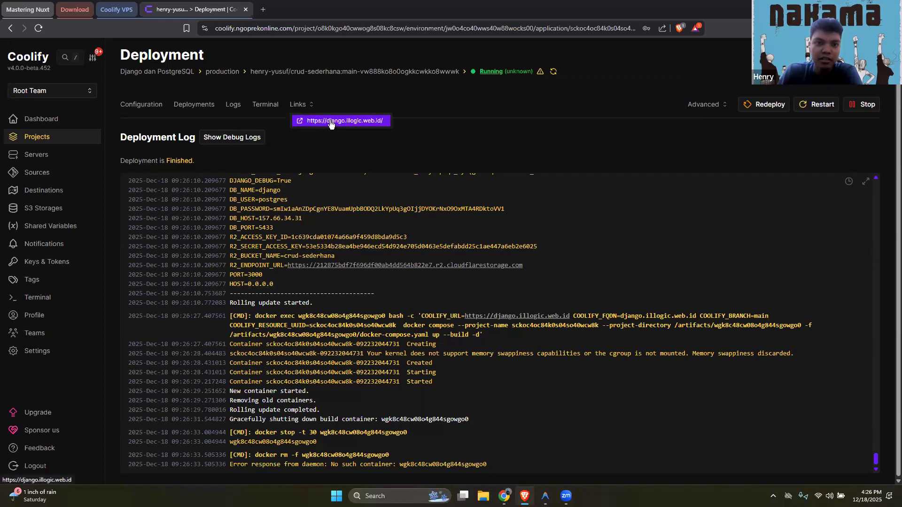
left_click(331, 122)
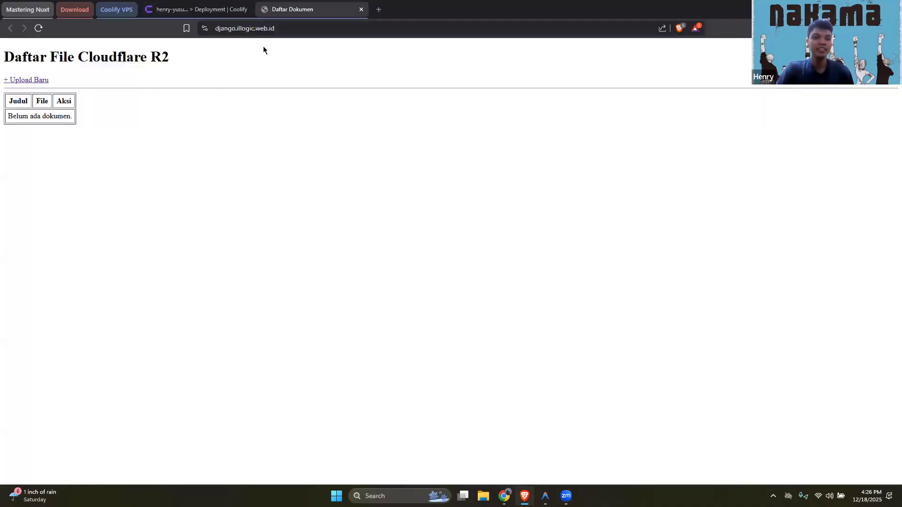
mouse_move(2, 67)
left_mouse_down()
mouse_move(155, 64)
mouse_move(79, 69)
mouse_move(15, 58)
left_mouse_up()
left_click(299, 112)
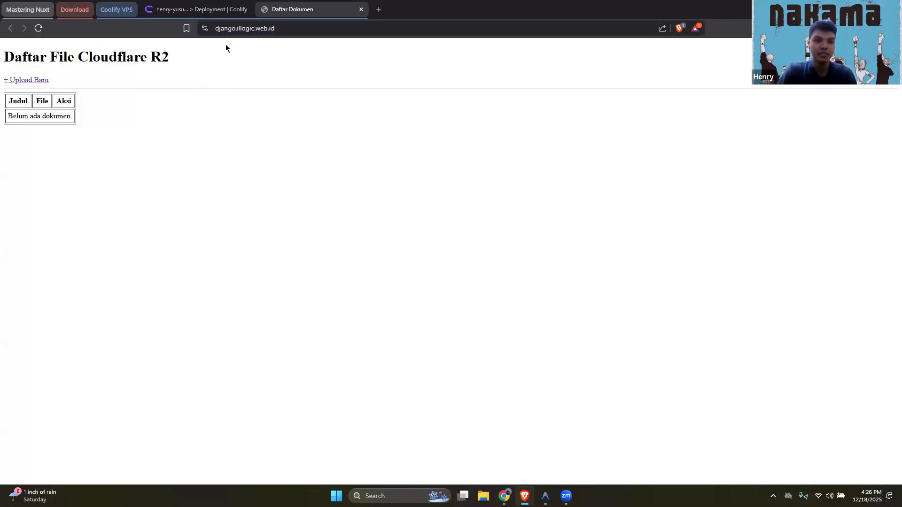
Open the deployed application's Django admin page at django.illogic.web.id/admin
left_click(219, 31)
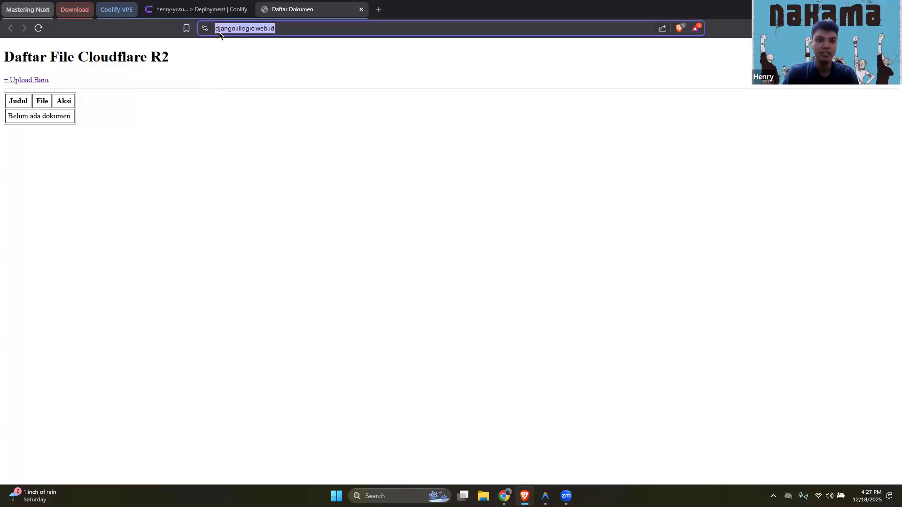
key("End")
type("/admin")
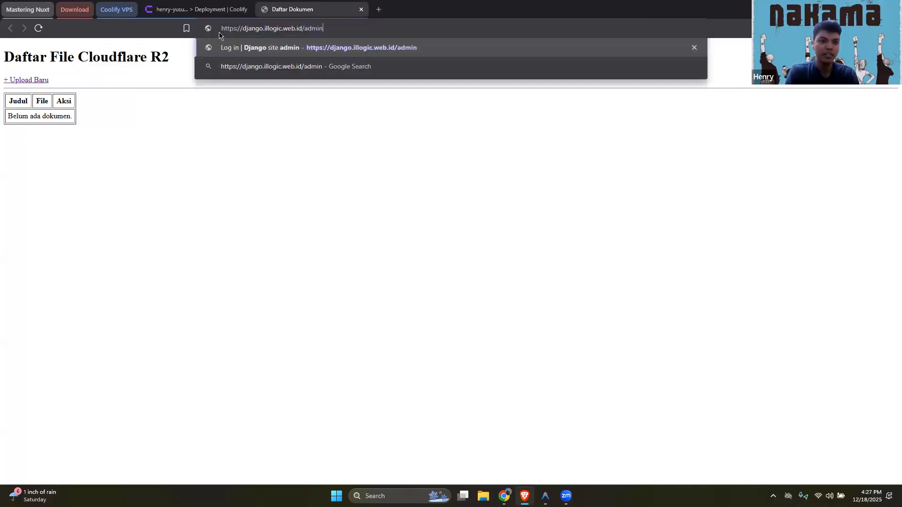
key("Return")
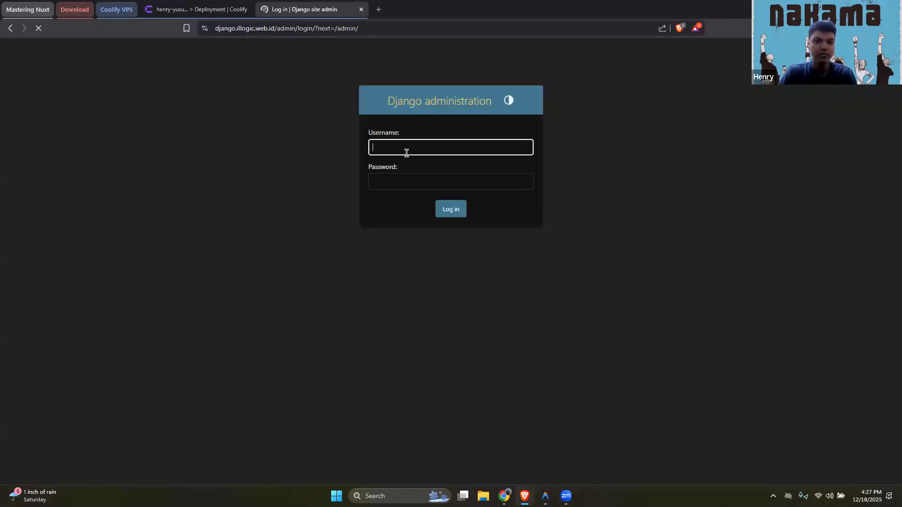
Examine the username and password fields of the Django administration login form
left_click(442, 152)
left_click(519, 192)
left_click(519, 183)
left_click(510, 154)
left_click(611, 188)
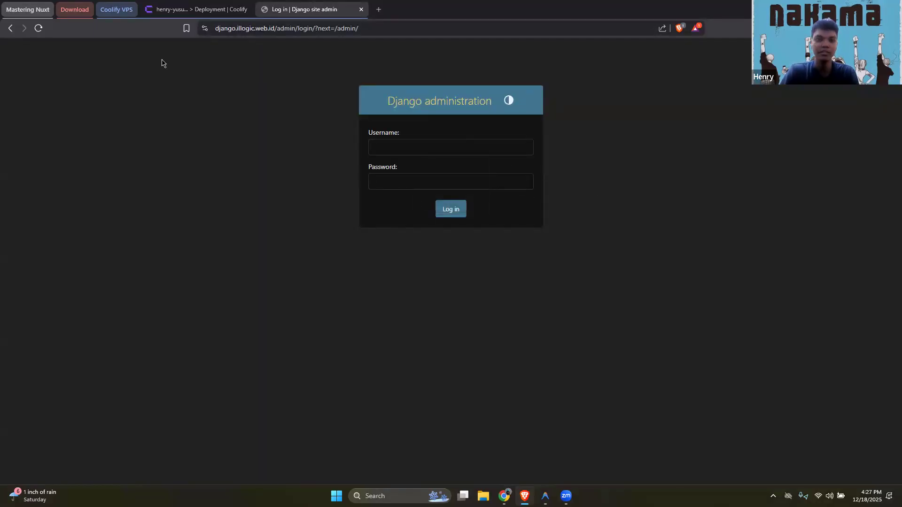
left_click(454, 151)
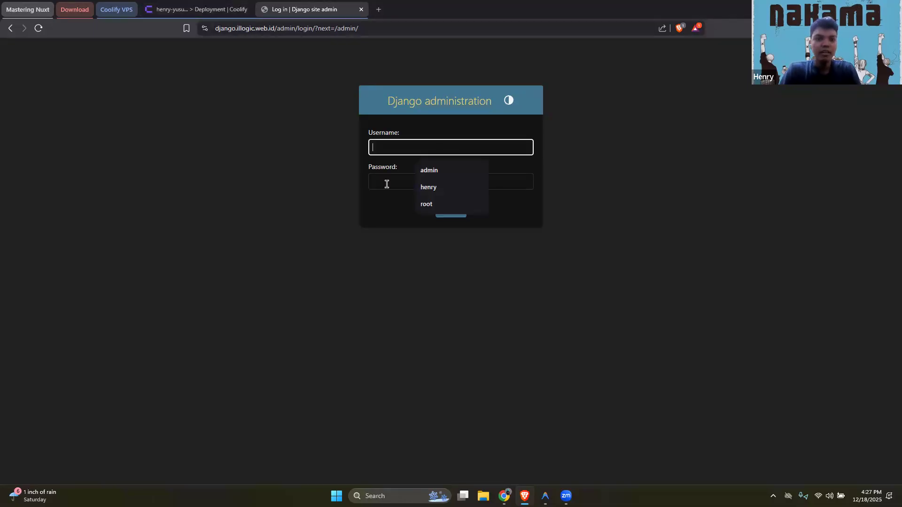
left_click(374, 182)
left_click(383, 149)
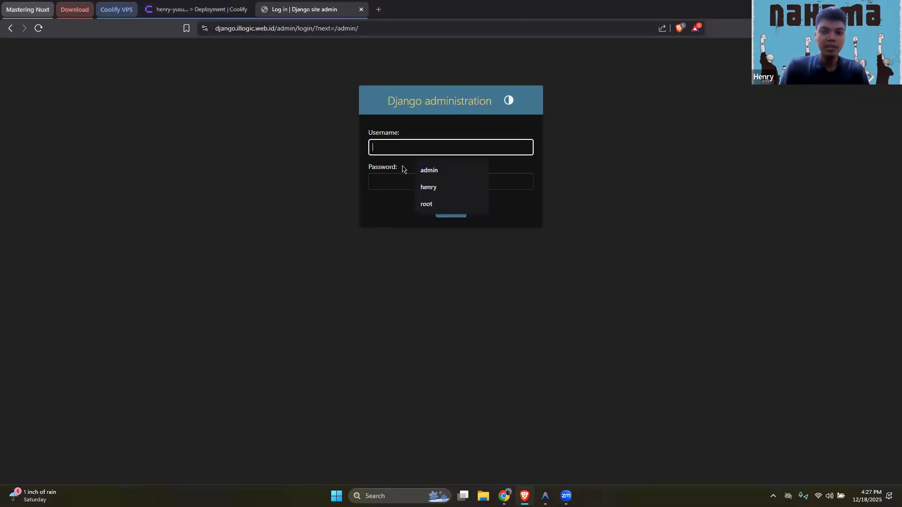
left_click(214, 229)
Return to the application in Coolify, open its terminal and connect to the running container on localhost
left_click(183, 5)
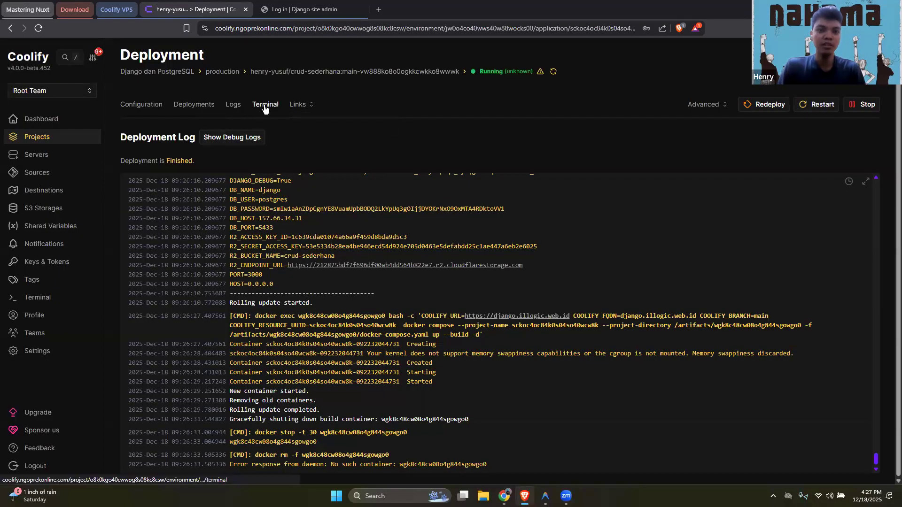
left_click(265, 107)
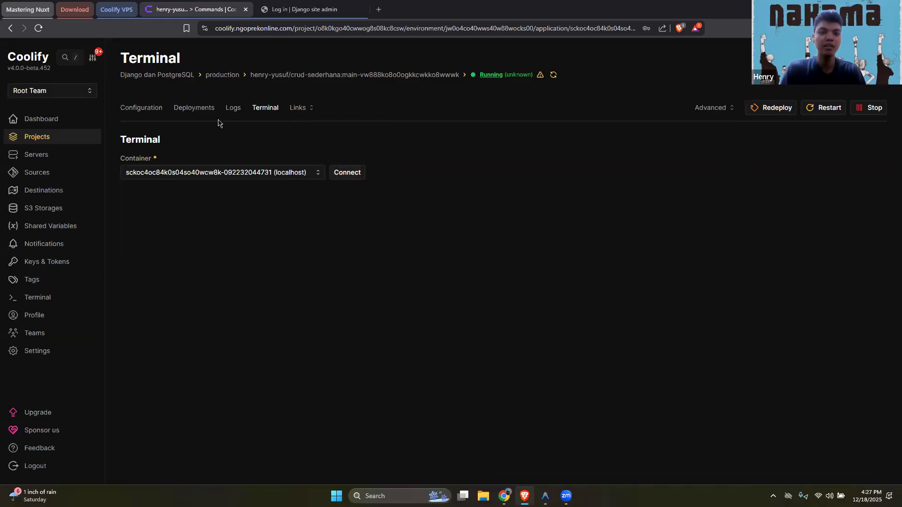
left_click_drag(179, 58, 431, 168)
left_click(352, 174)
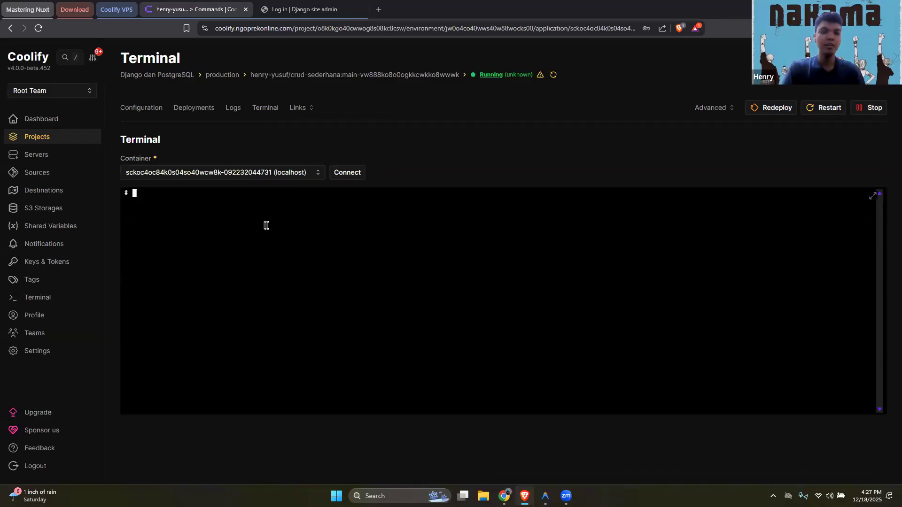
List the files in the container's working directory with ls and examine the project files
type("ls")
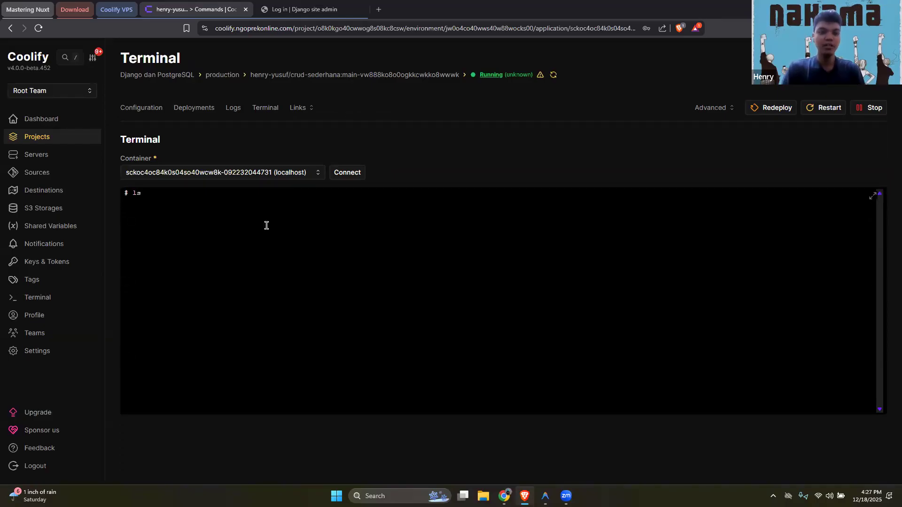
key("Return")
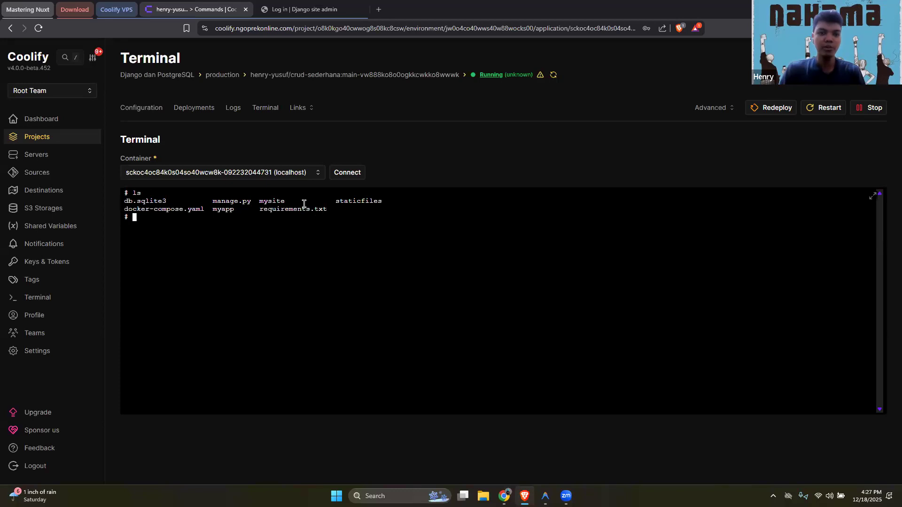
left_click_drag(331, 210, 127, 200)
left_click(333, 233)
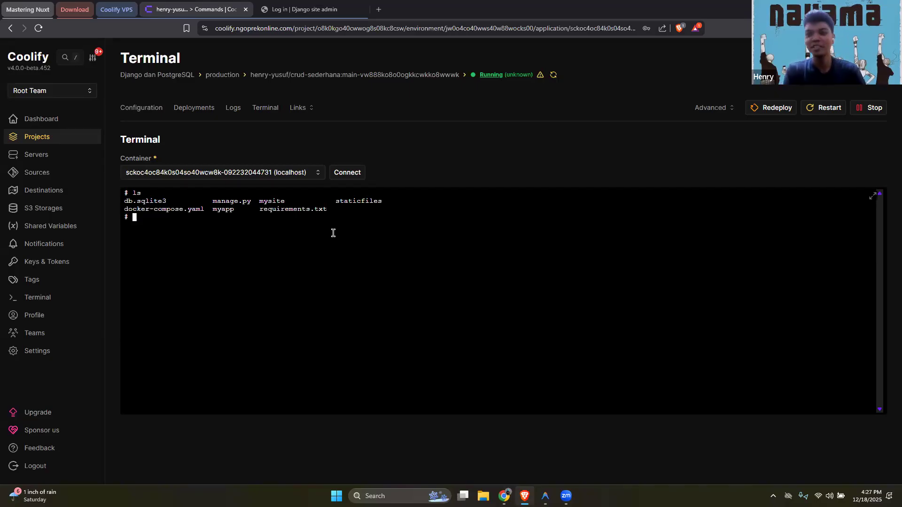
Run python manage.py createsuperuser in the container terminal
type("pytho")
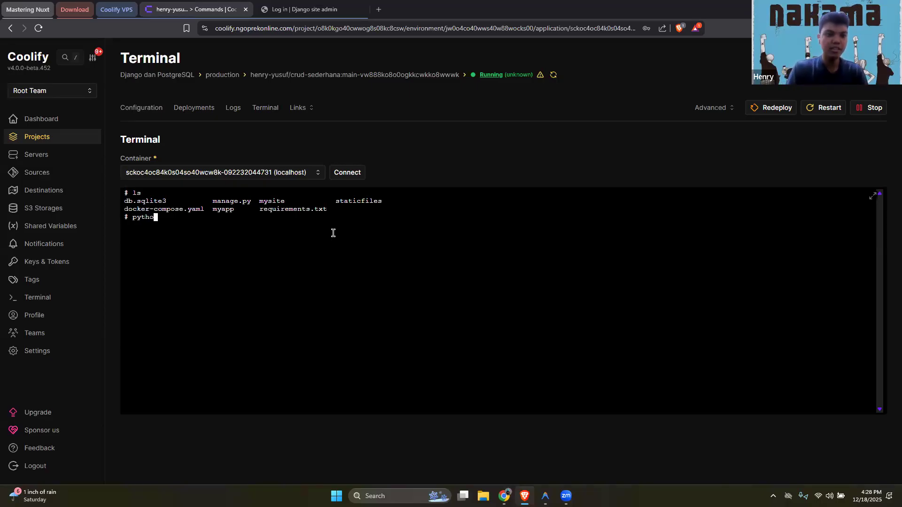
type("n manage")
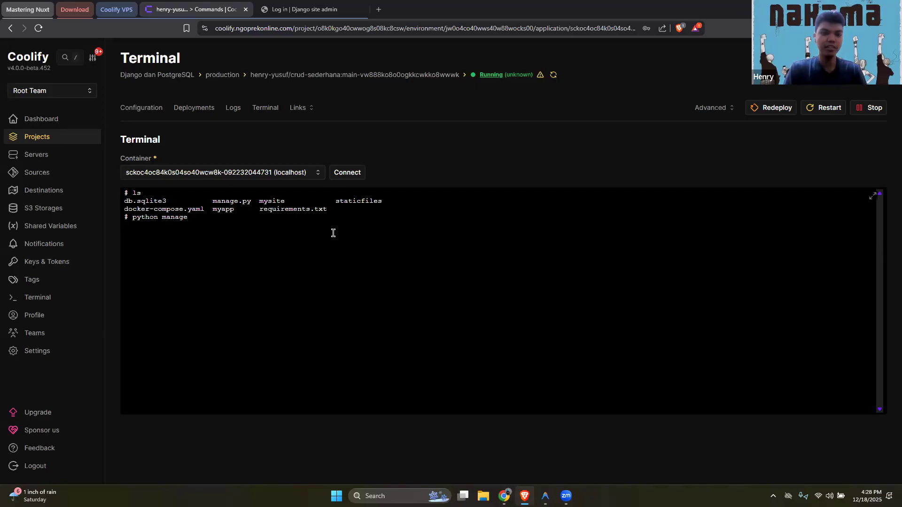
type(".py createsuperuser")
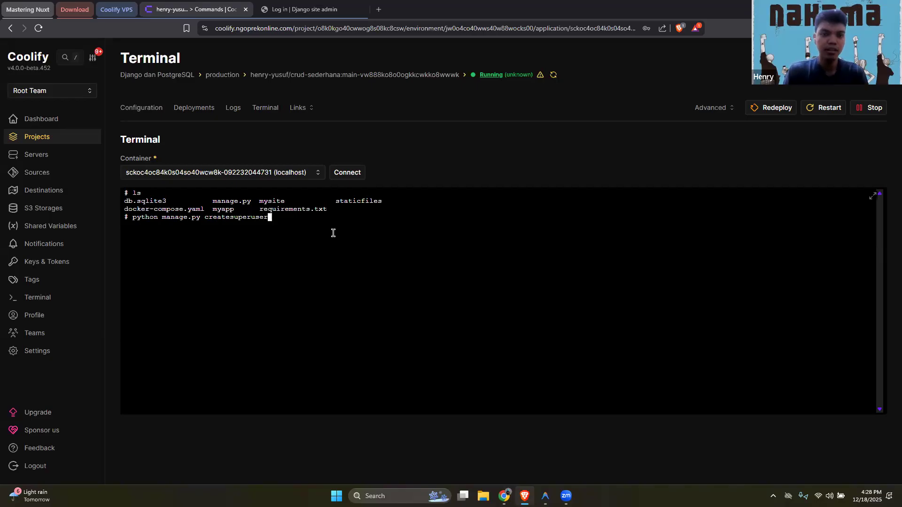
key("Return")
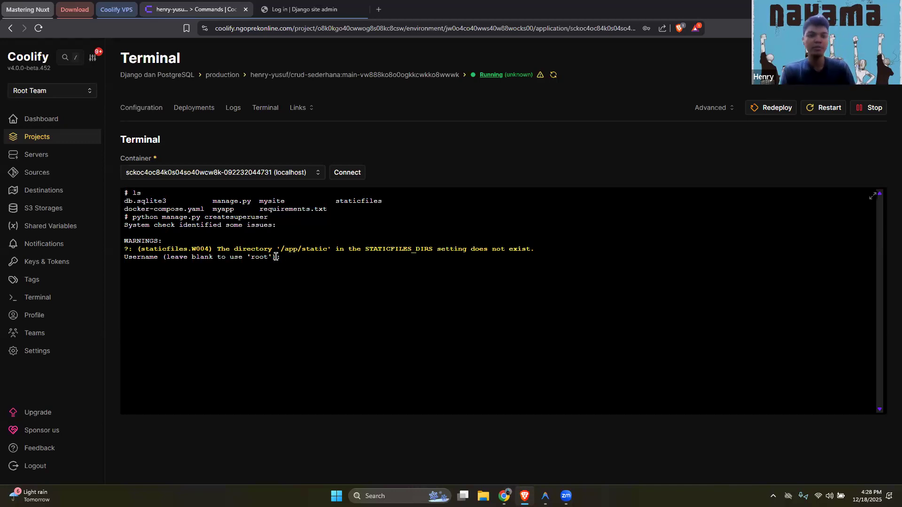
Accept the default username root for the superuser and enter the account's e-mail address
key("Return")
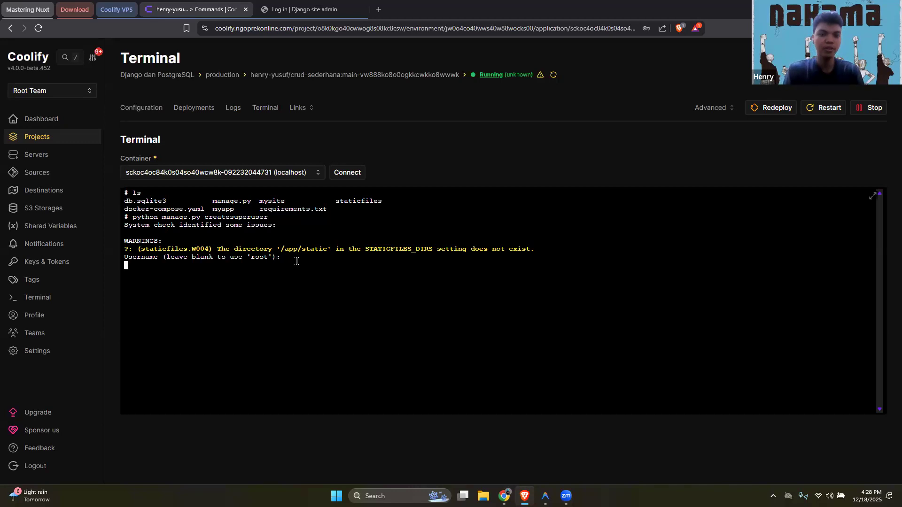
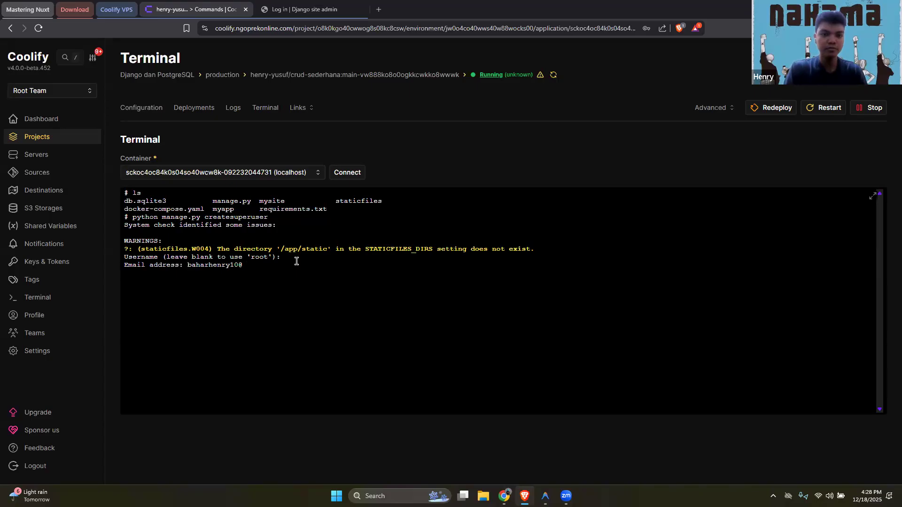
key("Return")
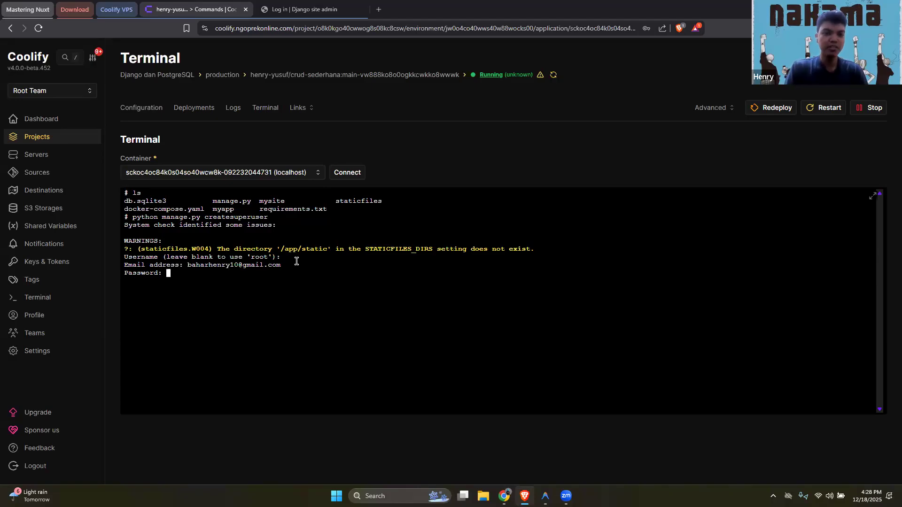
Enter the superuser's password and its repetition, then answer y to bypass password validation and create the user
key("Return")
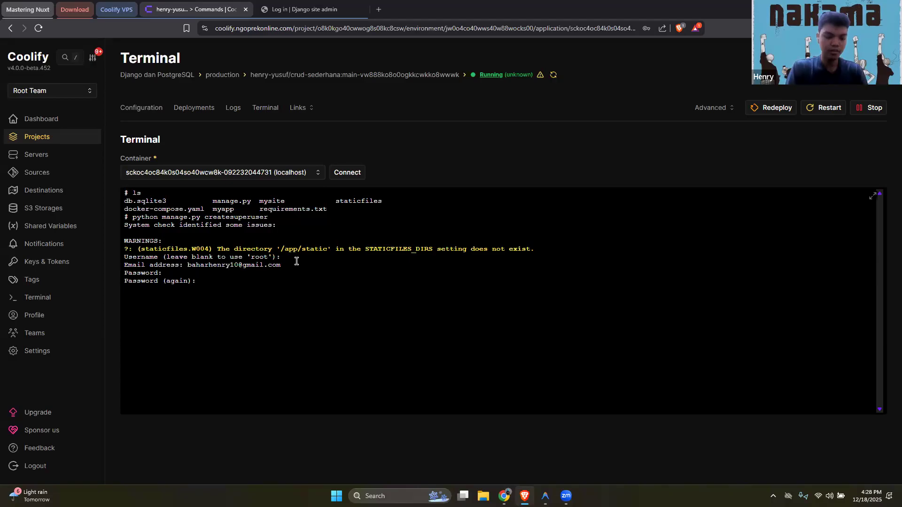
key("Return")
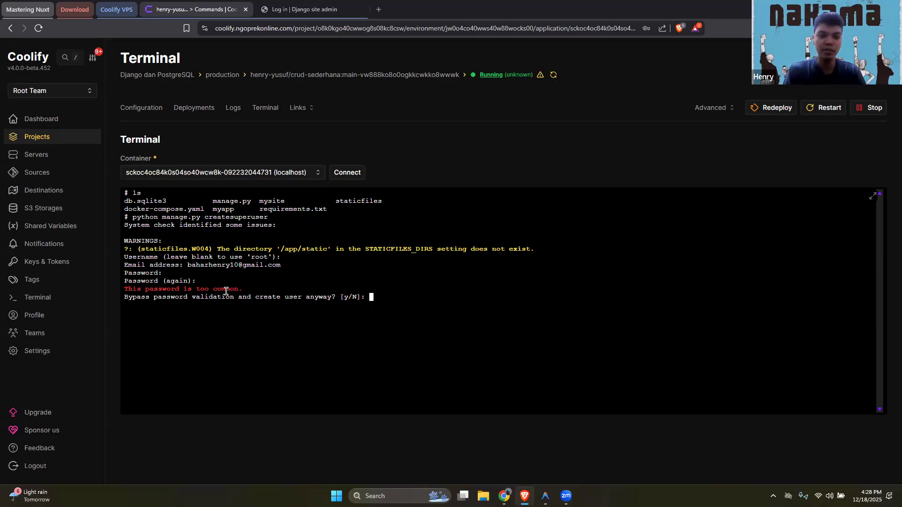
type("y")
key("Return")
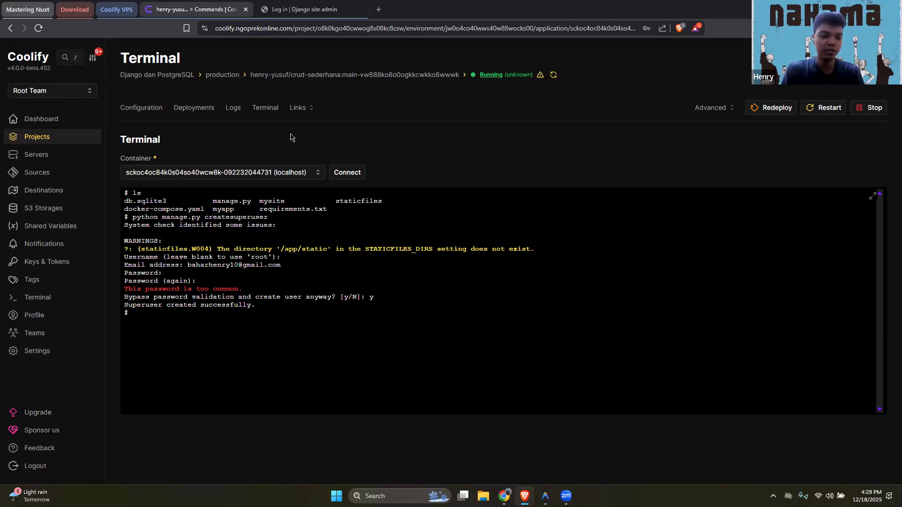
Switch to the Django administration login page and log in as root with the account password
key("ctrl+Tab")
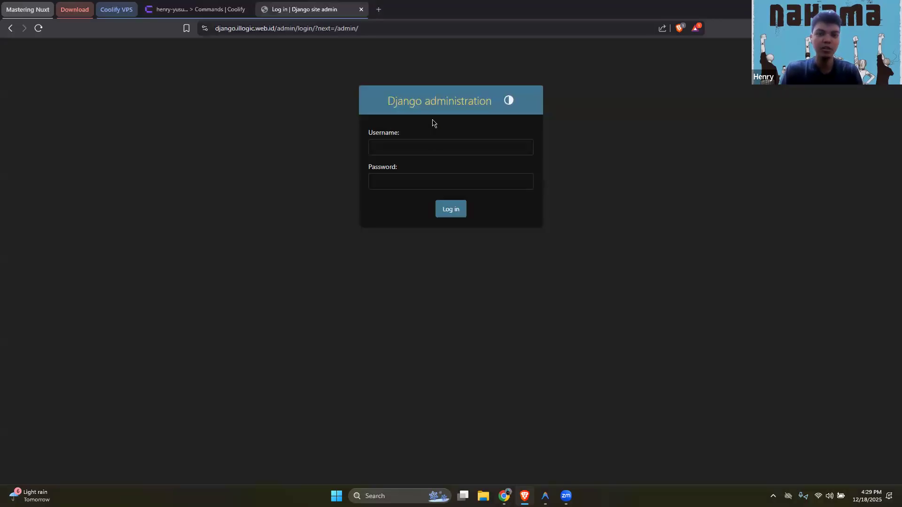
left_click(428, 150)
type("ro")
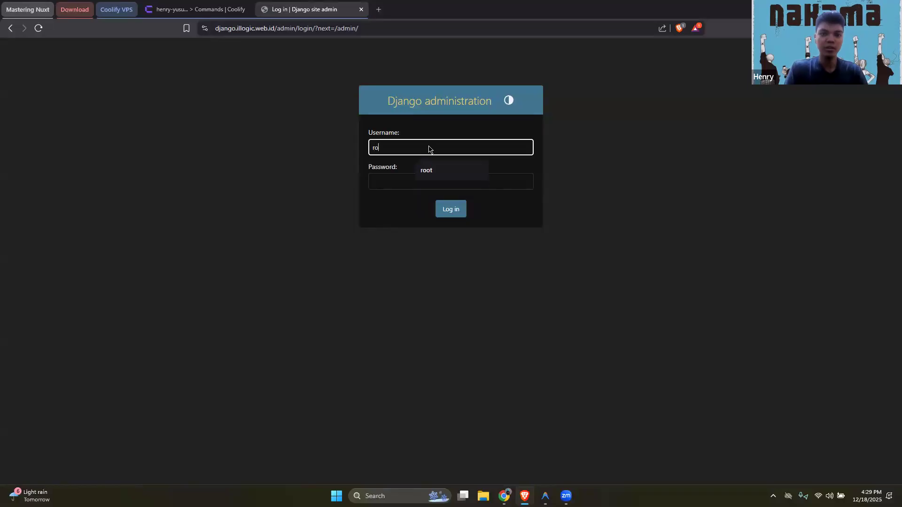
type("ot")
key("Tab")
type("*****")
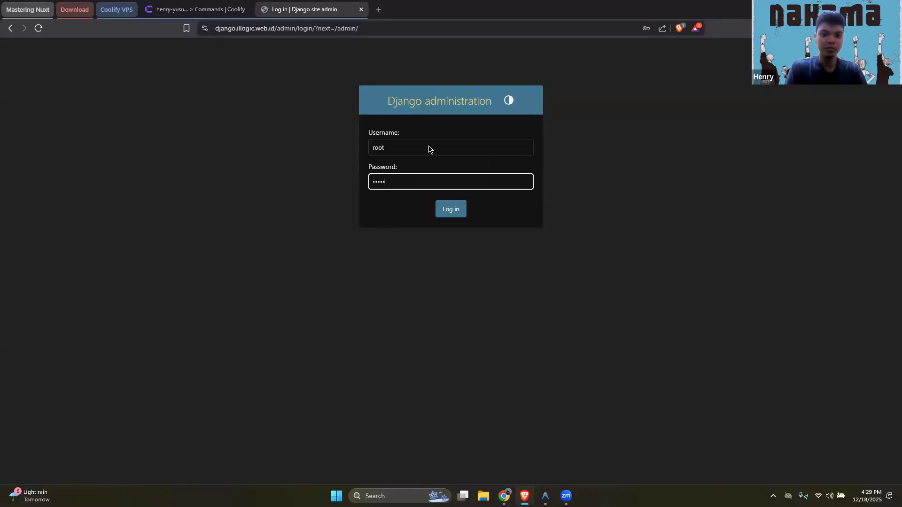
key("Return")
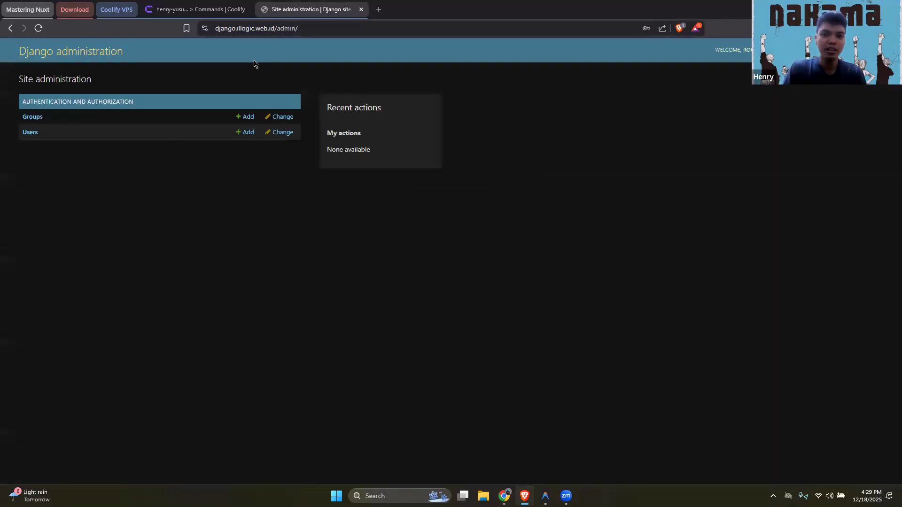
Remove the admin path from the address and open the application's home page at django.illogic.web.id
key("ctrl+l")
key("End")
key("BackSpace")
key("BackSpace")
key("BackSpace")
key("BackSpace")
key("BackSpace")
key("BackSpace")
key("Return")
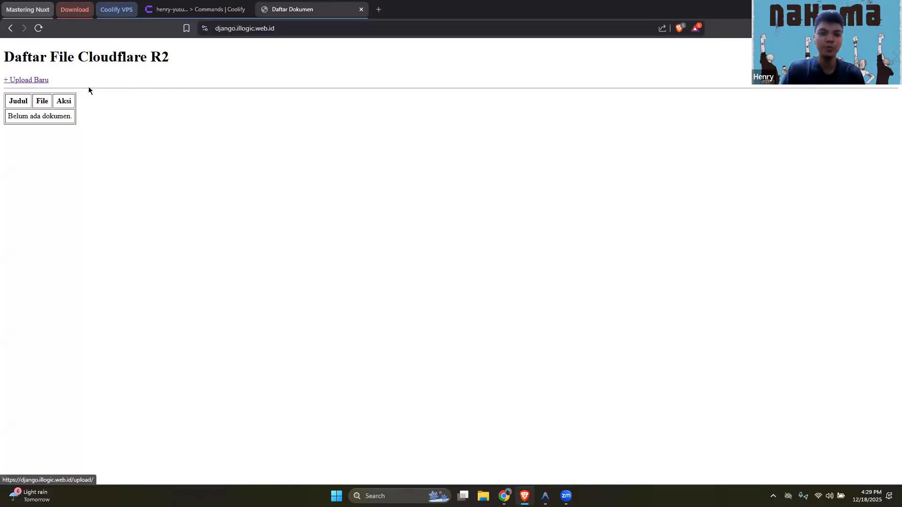
Upload a new document titled PTI UMS with the Deploy Django image from the Downloads folder and save it
key("Return")
left_click(77, 83)
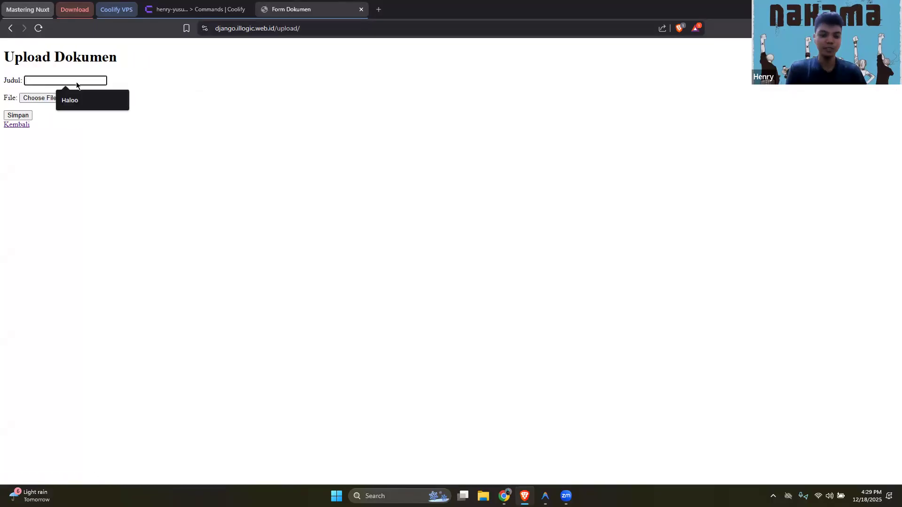
type("PTI UMS")
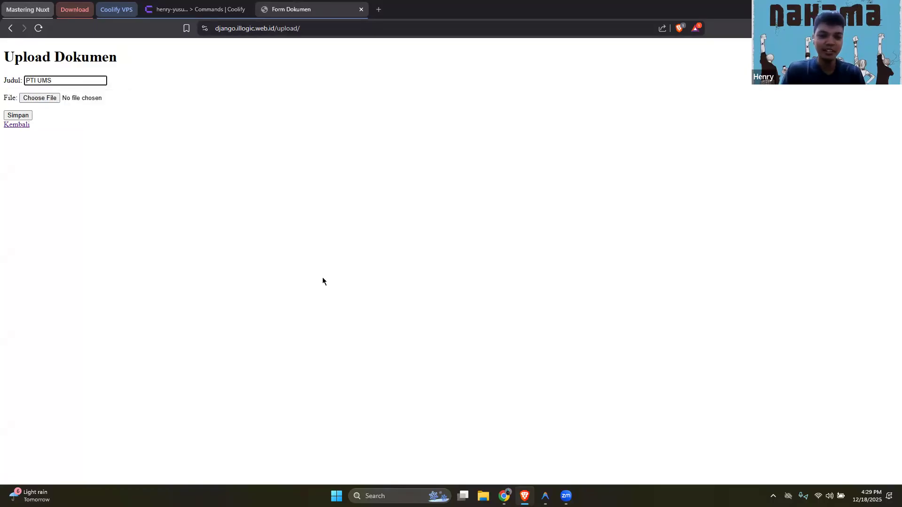
key("Tab")
key("space")
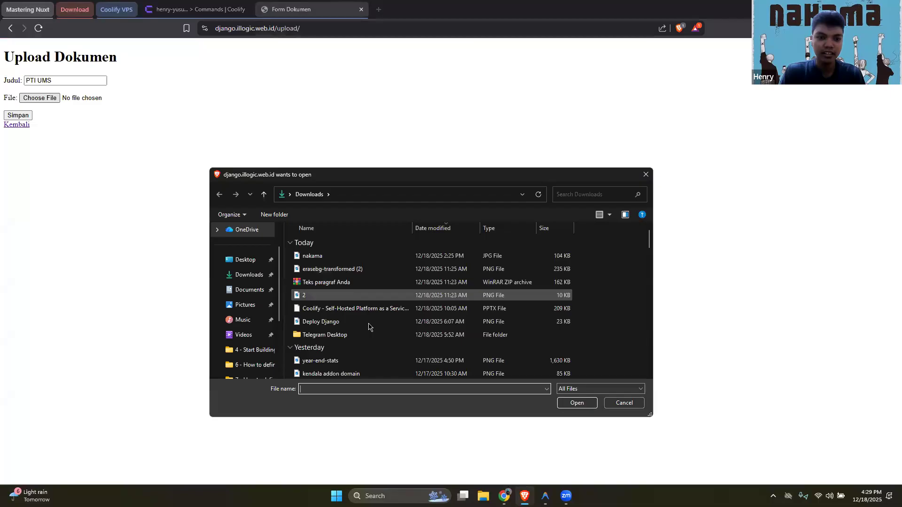
left_click(369, 325)
left_click(576, 404)
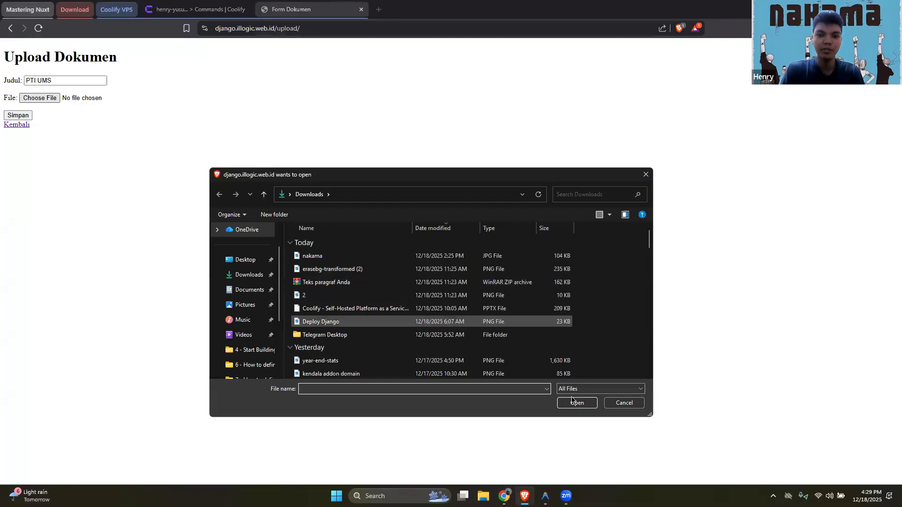
key("Tab")
key("Return")
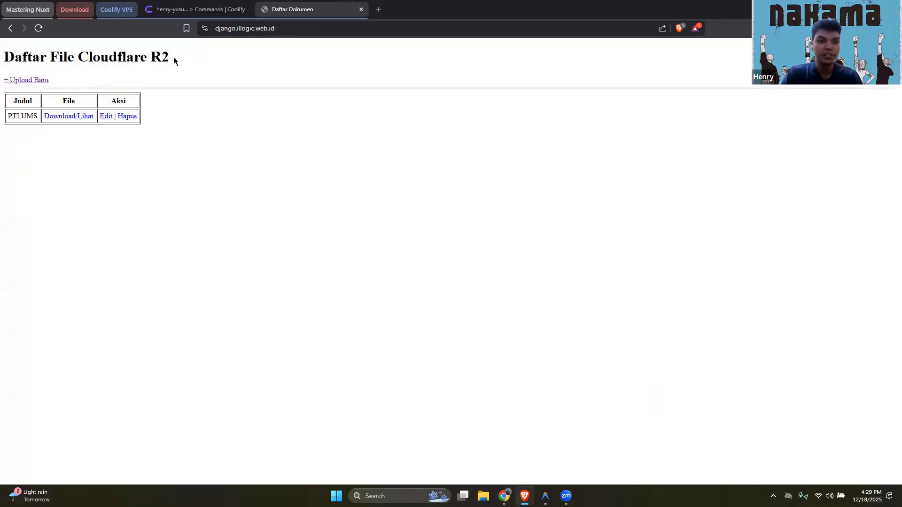
Open the uploaded PTI UMS file from the document list and examine its Cloudflare R2 storage address
left_click(73, 118)
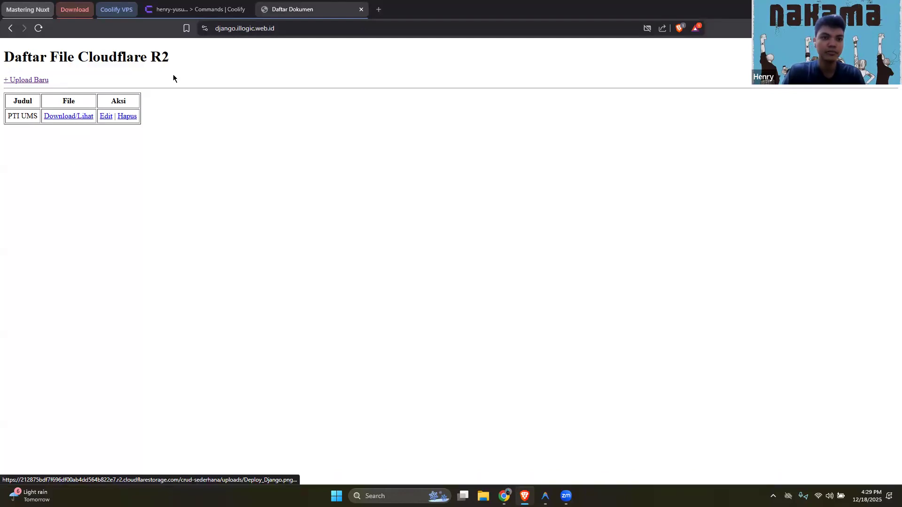
key("ctrl+Tab")
key("ctrl+Tab")
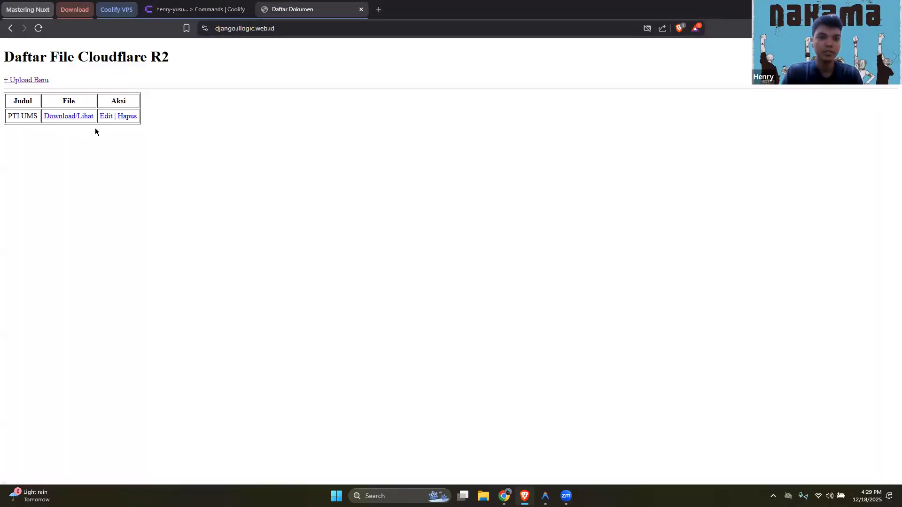
left_click(69, 118)
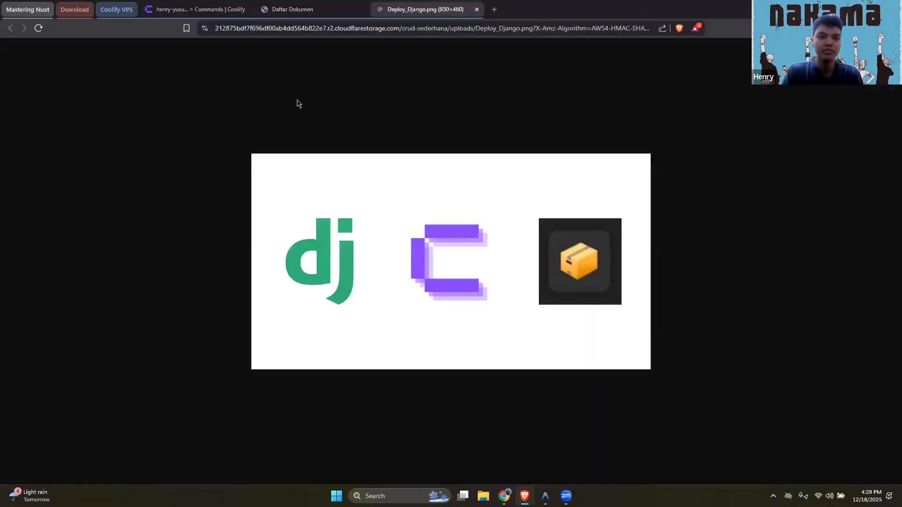
left_click(216, 29)
left_click_drag(304, 48, 565, 57)
left_click_drag(679, 57, 70, 31)
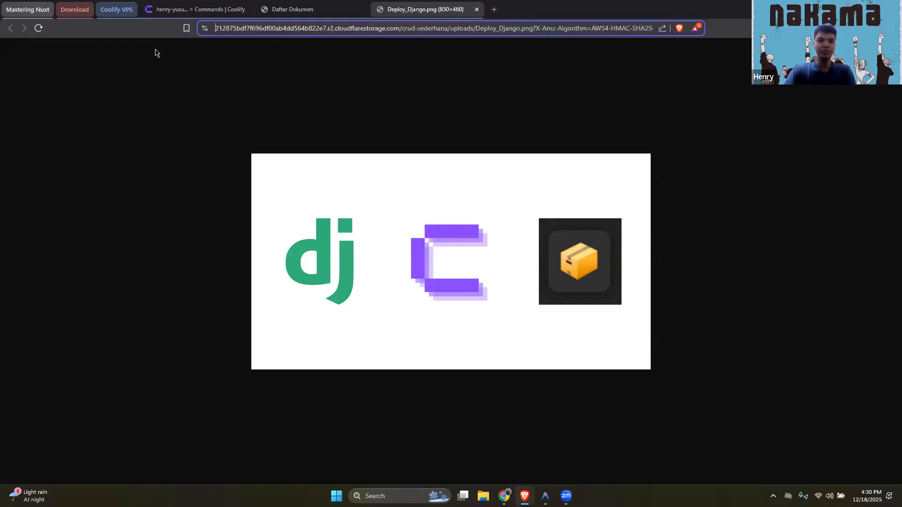
Switch to Coolify's webhook configuration for the application, enter a GitHub webhook secret, copy the GitHub webhook URL and save
left_click(175, 7)
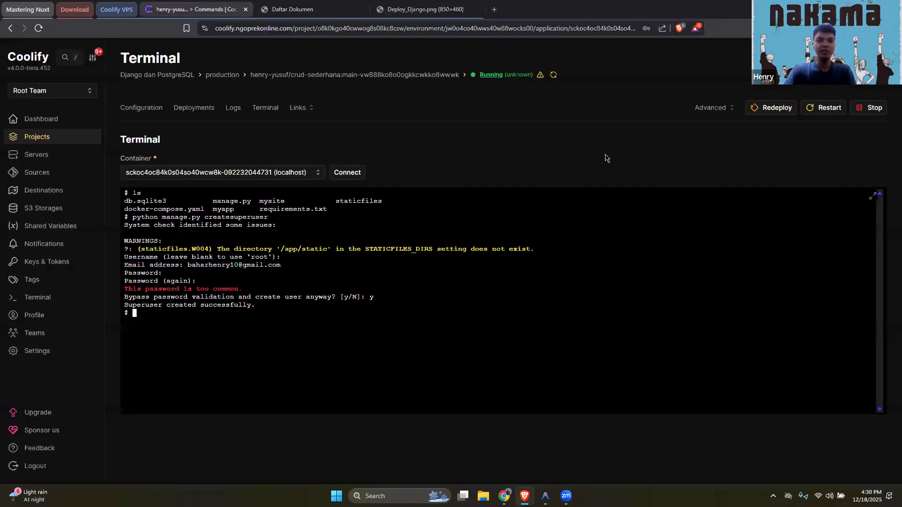
left_click(149, 112)
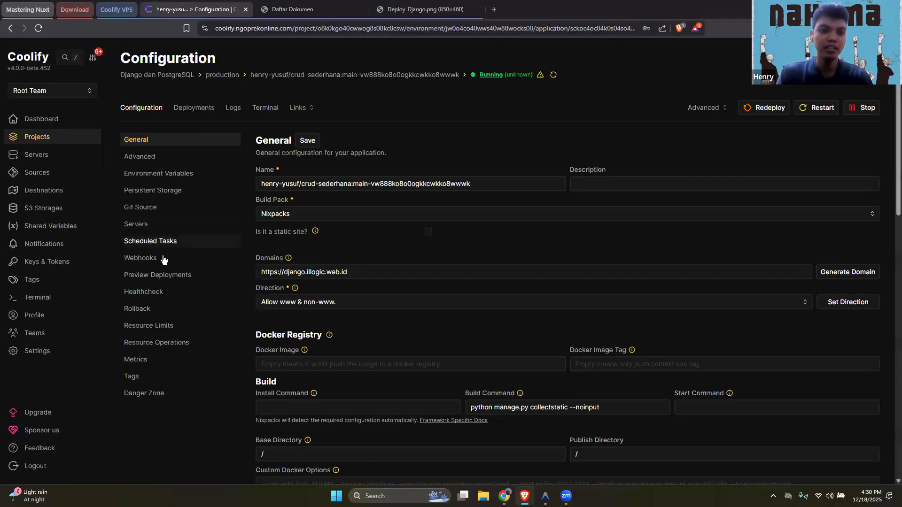
left_click(218, 203)
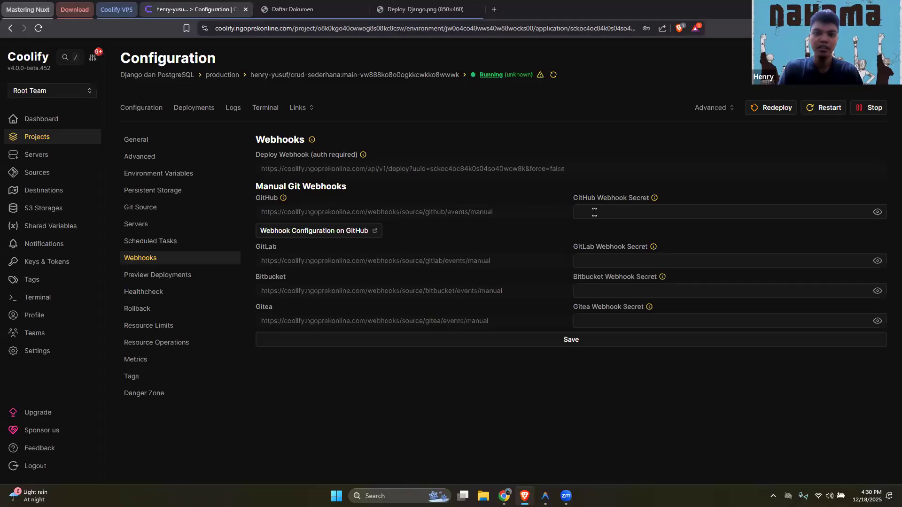
left_click(594, 213)
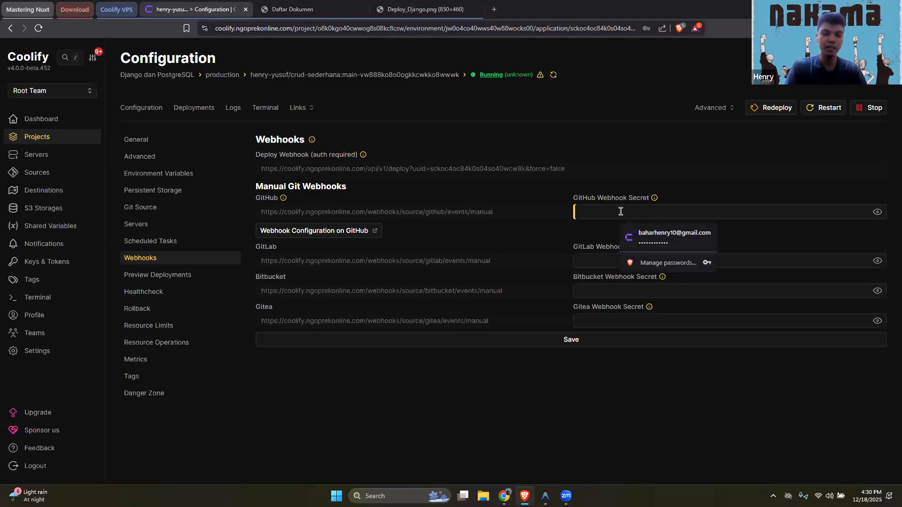
type("•••••••")
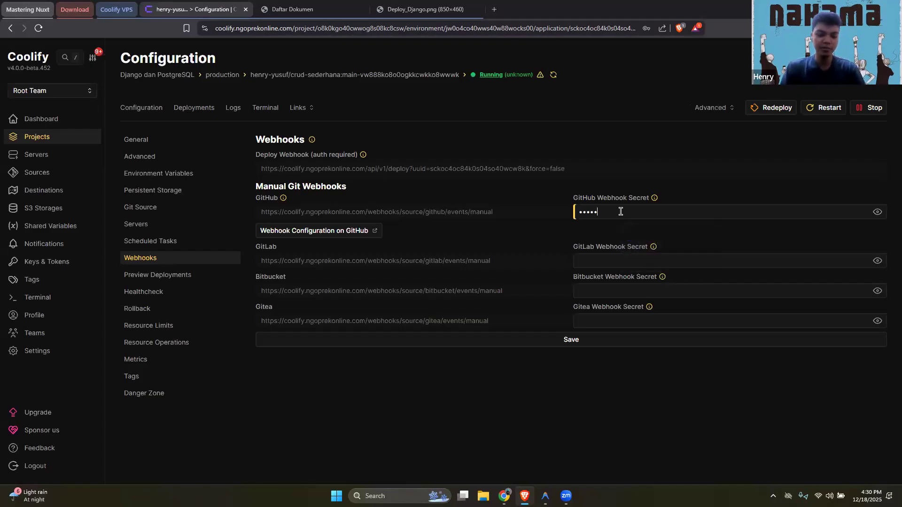
left_click(877, 212)
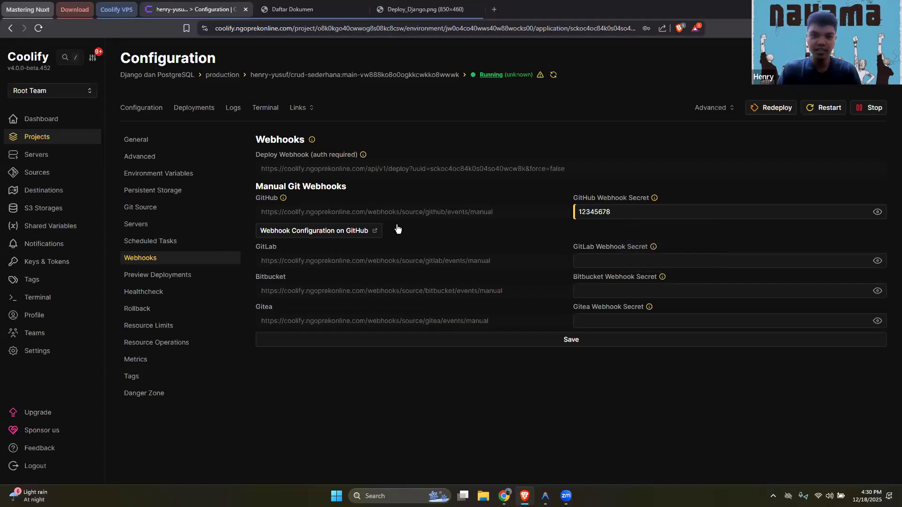
left_click_drag(490, 211, 249, 211)
key("ctrl+c")
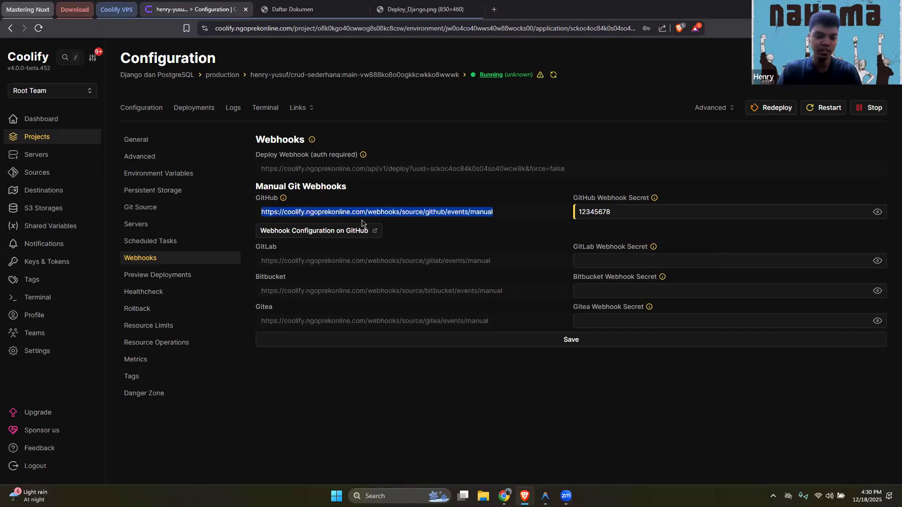
left_click(567, 340)
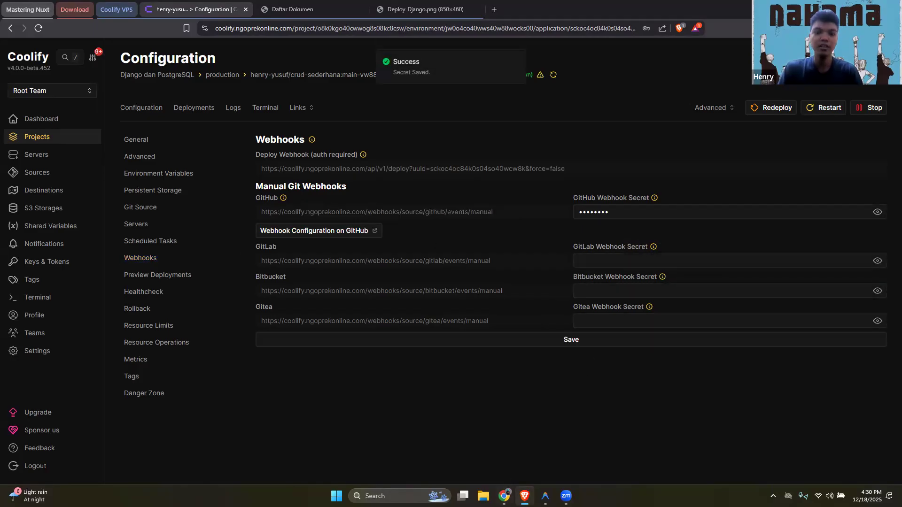
Switch to the crud-sederhana repository on GitHub and open its webhook settings
key("alt+Tab")
left_click(149, 13)
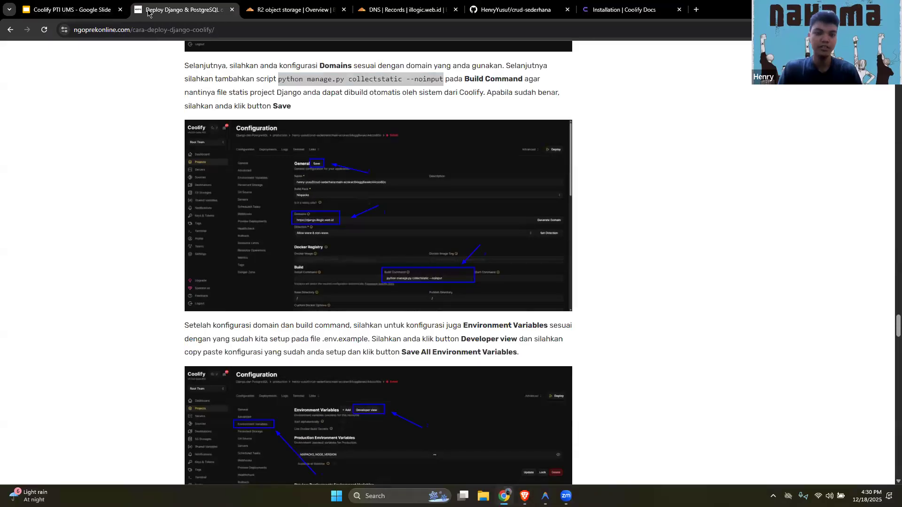
key("ctrl+Tab")
key("ctrl+Tab")
key("ctrl+Tab")
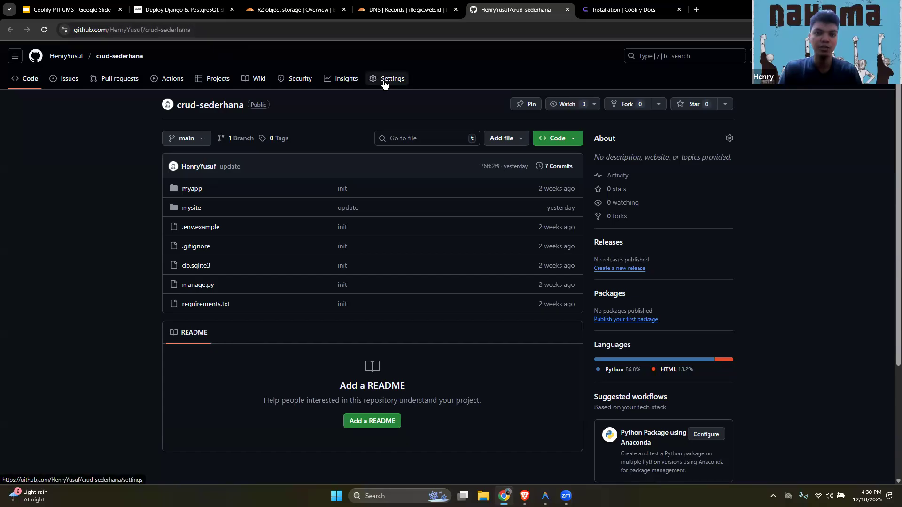
left_click(384, 83)
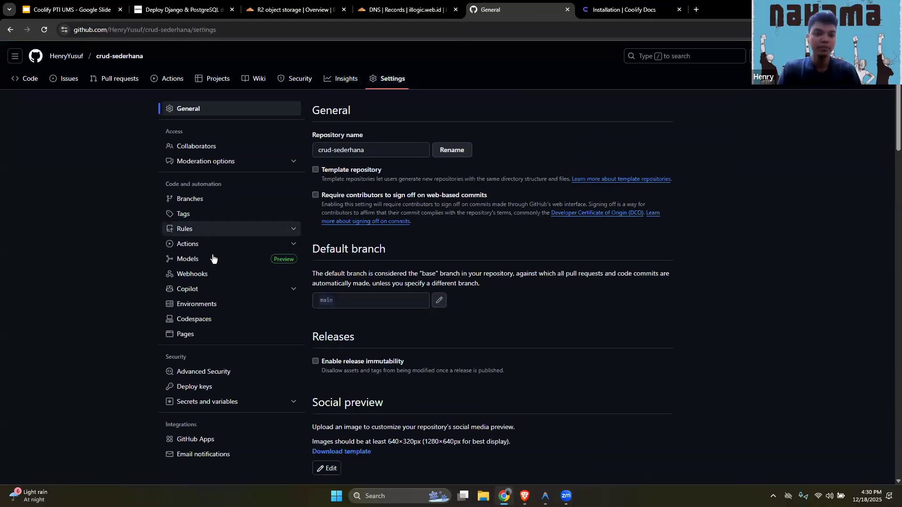
left_click(201, 276)
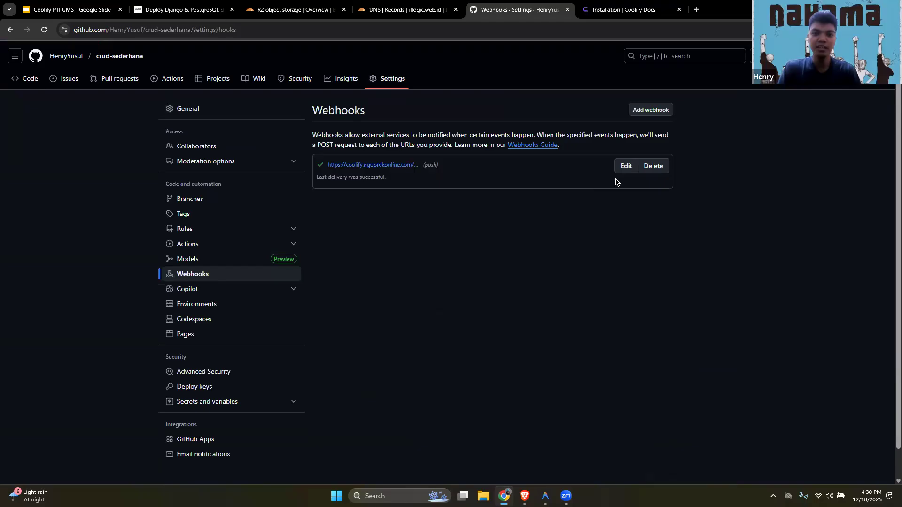
Delete the repository's existing Coolify webhook, confirming access with the GitHub account password
left_click(653, 167)
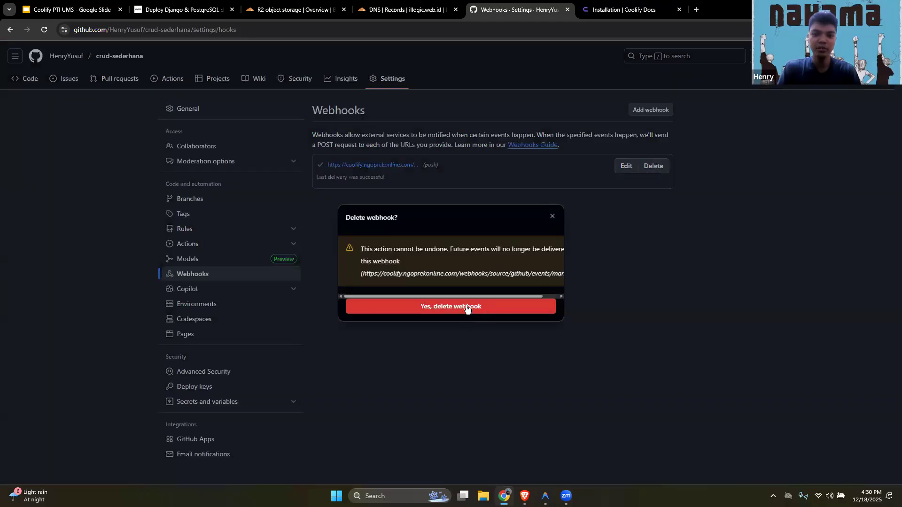
type("*****")
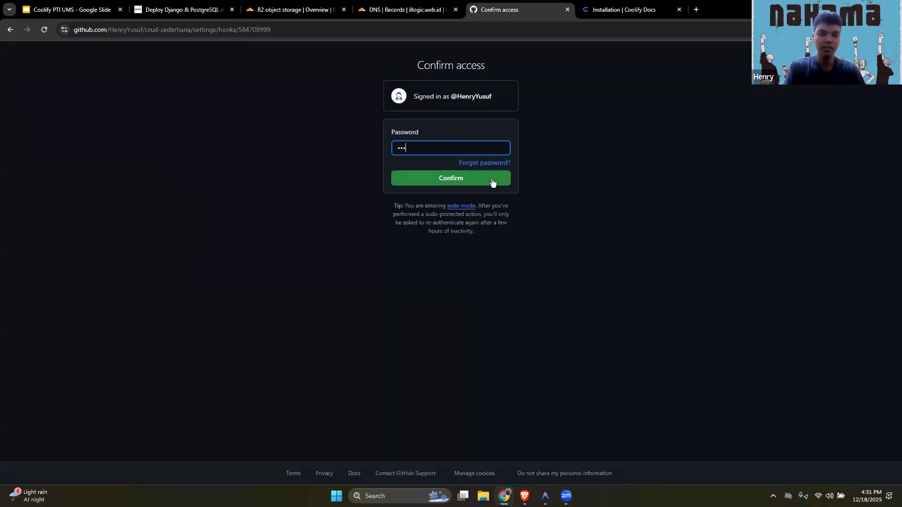
type("******")
key("Return")
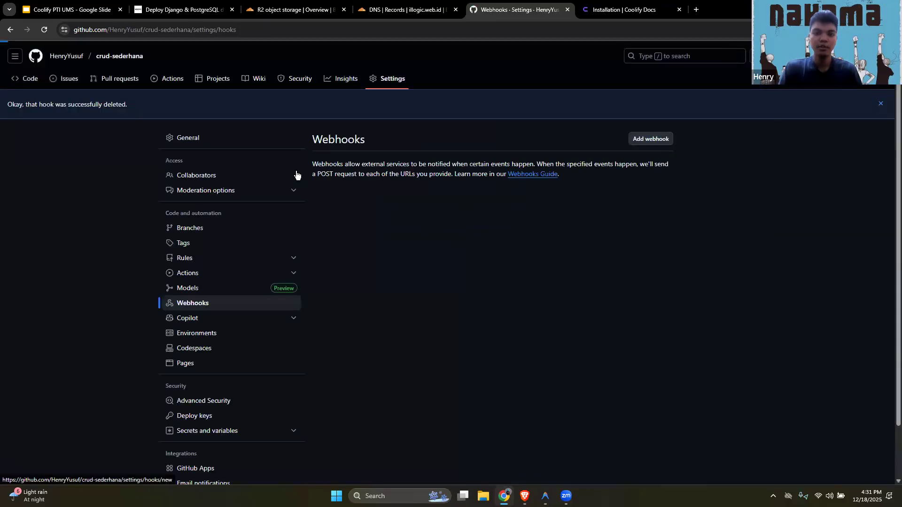
left_click(650, 138)
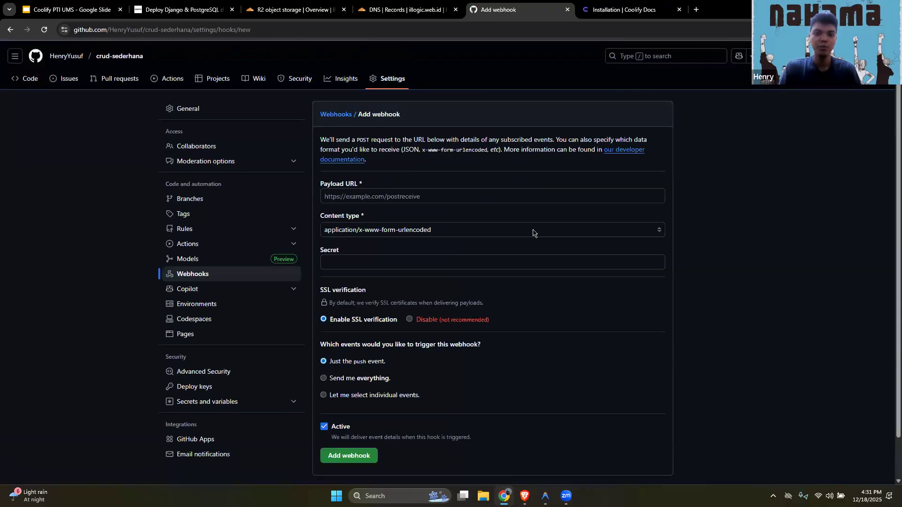
triple_click(444, 192)
key("ctrl+v")
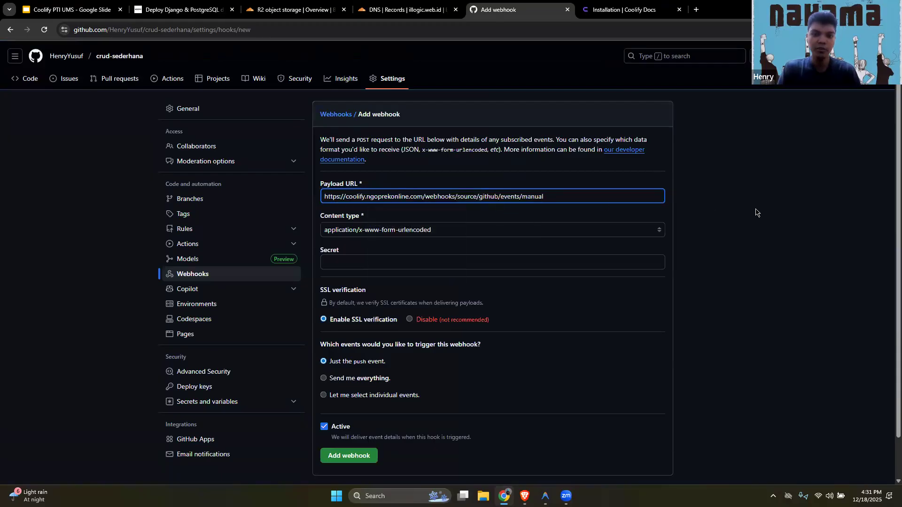
left_click(396, 227)
Copy the GitHub webhook secret from Coolify into the new webhook's Secret field, add the webhook and decline saving the password
left_click(387, 264)
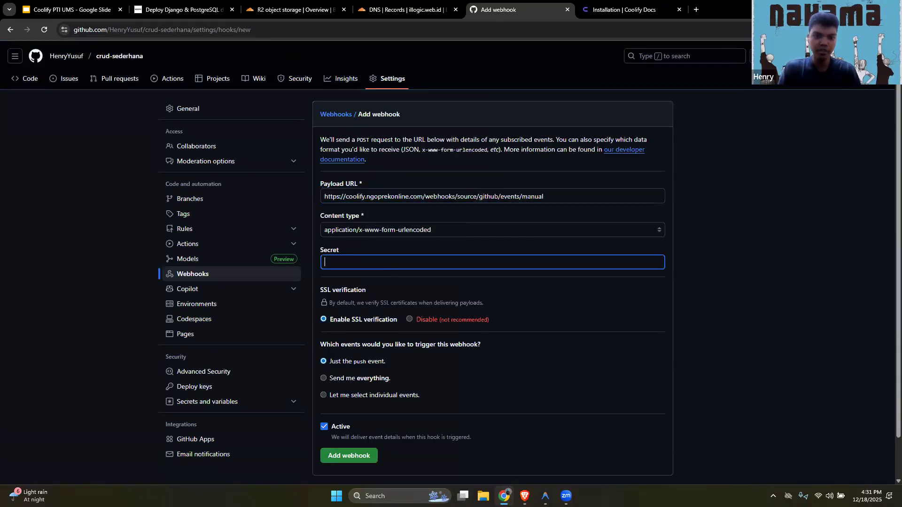
left_click(524, 496)
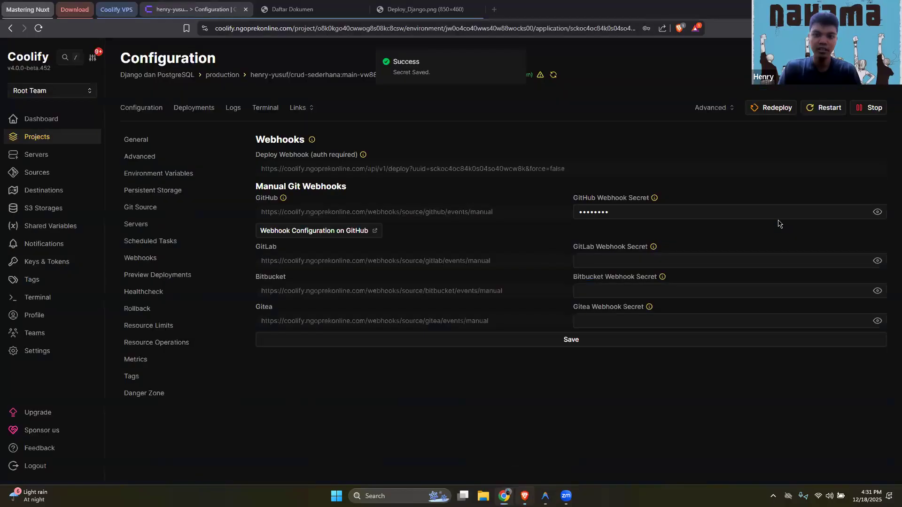
left_click(878, 211)
left_click_drag(624, 212, 567, 212)
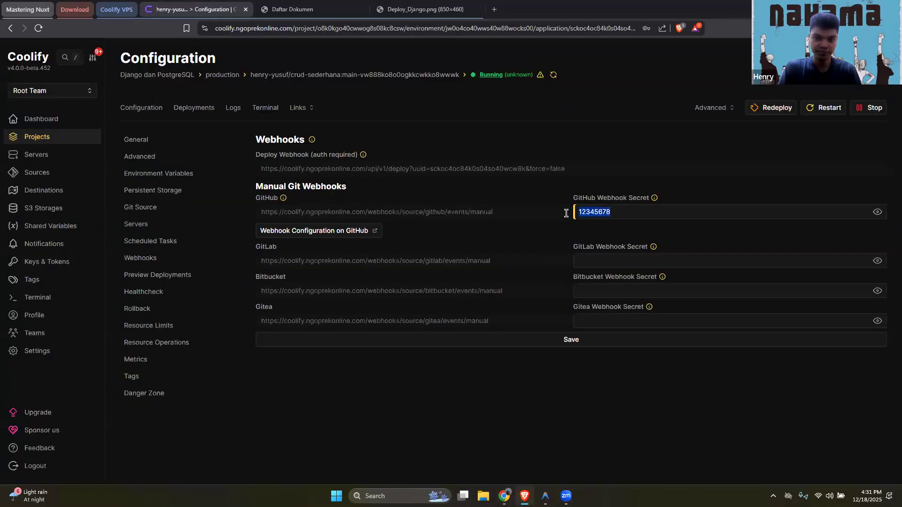
key("ctrl+c")
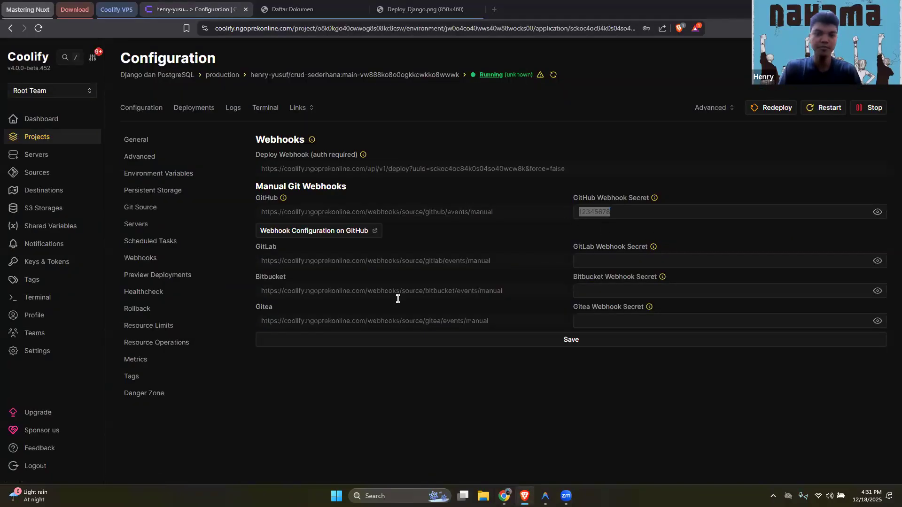
key("alt+Tab")
key("ctrl+v")
left_click(364, 458)
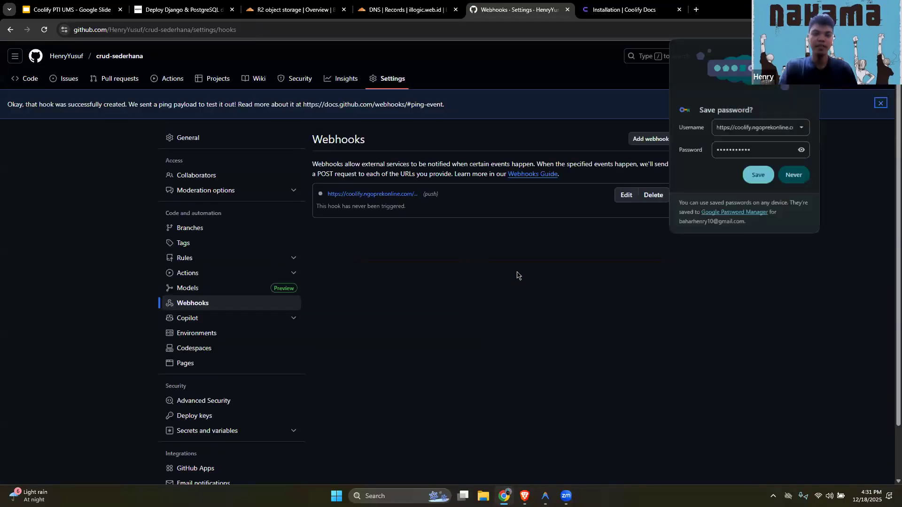
left_click(793, 174)
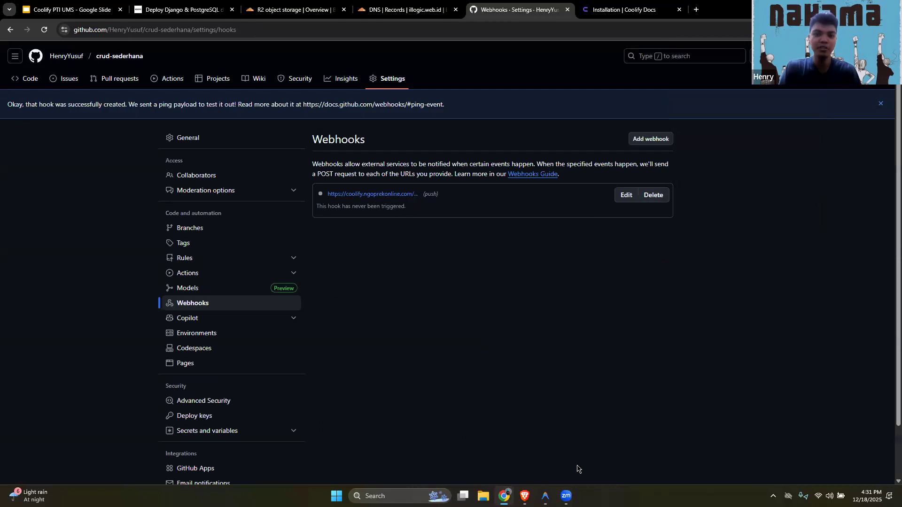
Switch to the crud-sederhana project in Antigravity and open dokumen_list.html from the myapp templates folder
left_click(545, 496)
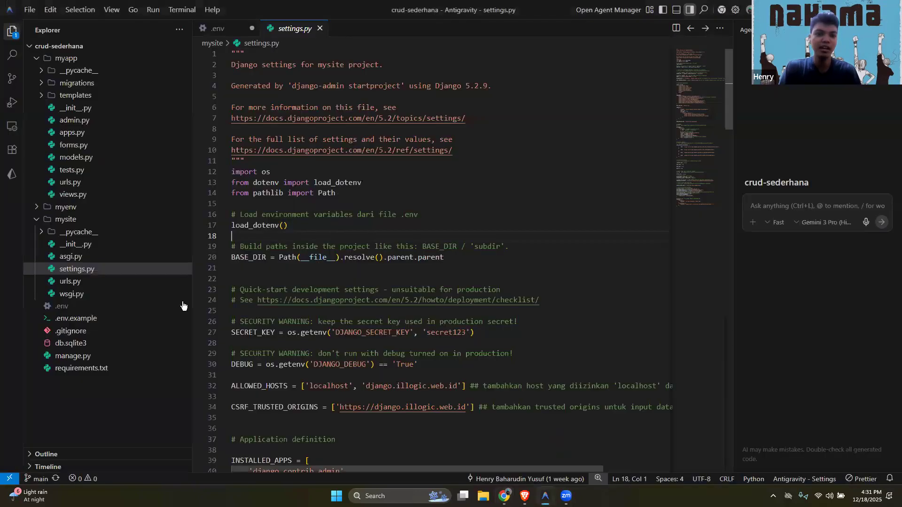
left_click(84, 315)
left_click(85, 307)
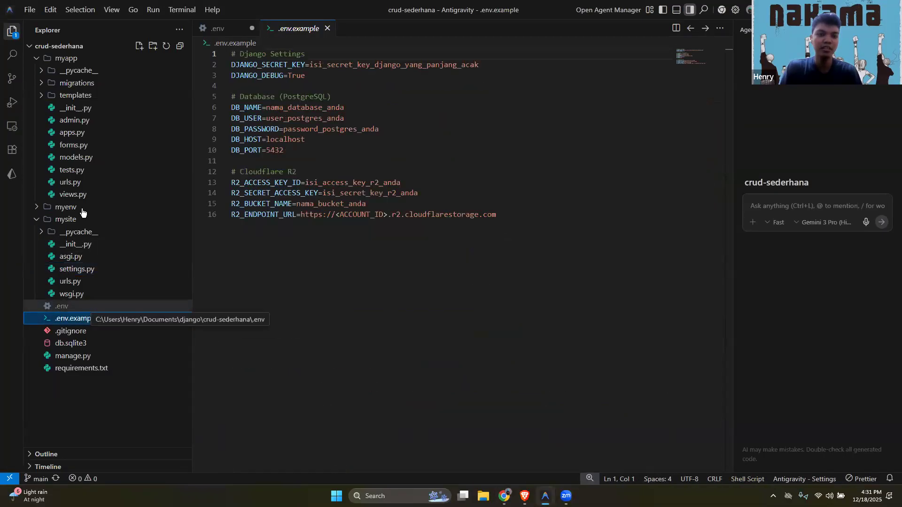
left_click(91, 95)
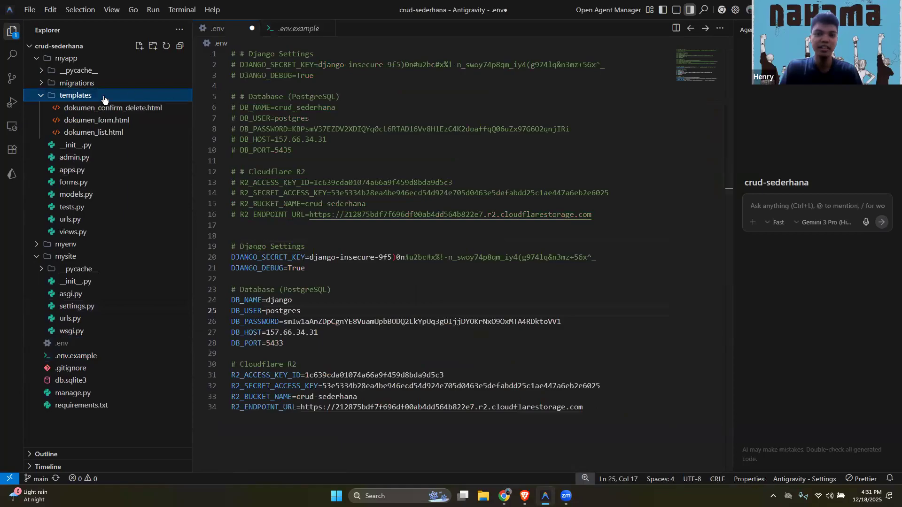
left_click(114, 133)
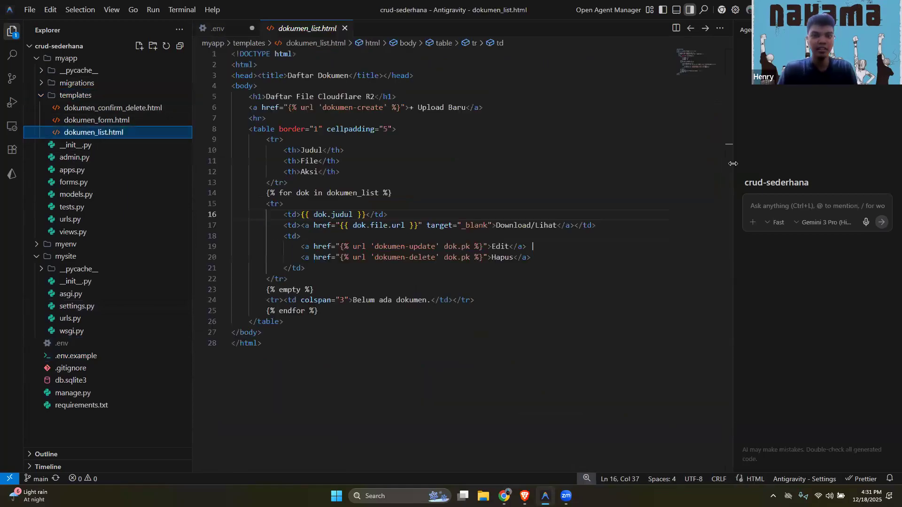
Attach dokumen_list.html to the agent chat and submit the prompt "add inline css in this document for better styling"
left_click(798, 206)
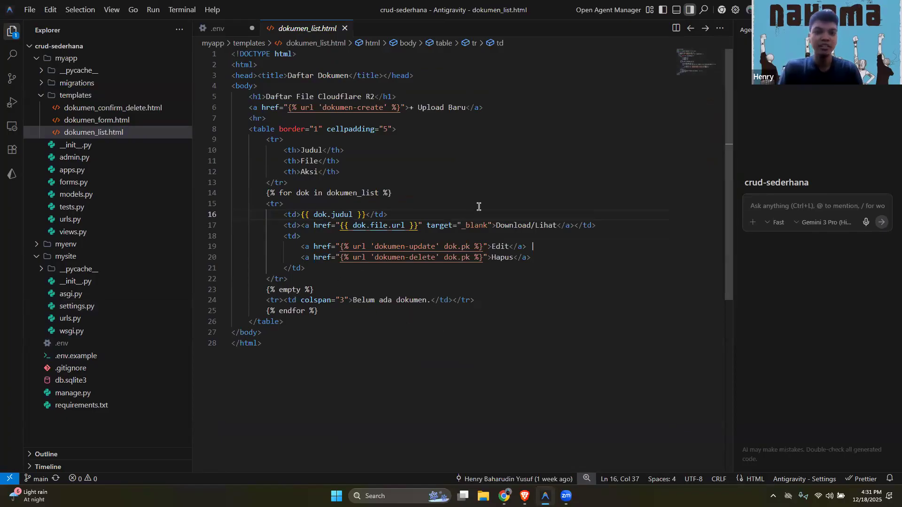
left_click(434, 323)
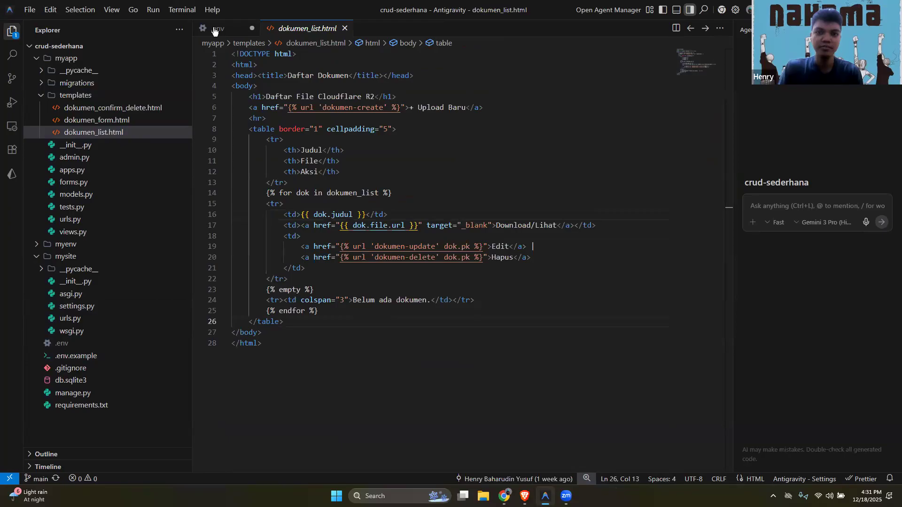
left_click_drag(90, 134, 821, 201)
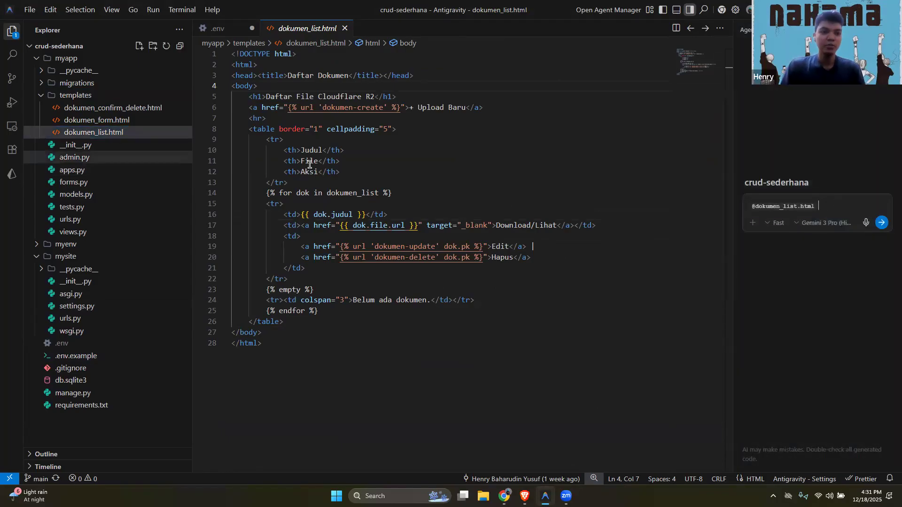
type("crea")
type("add inline css in this d")
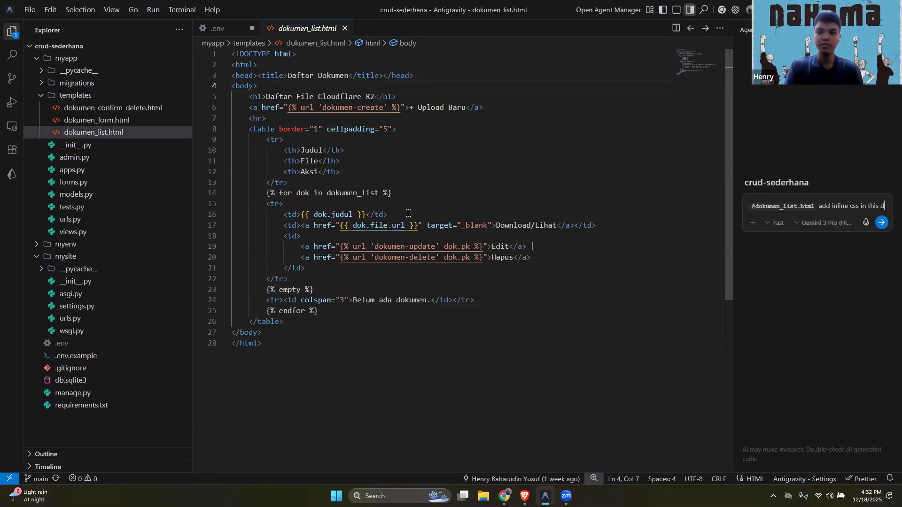
type("ocument")
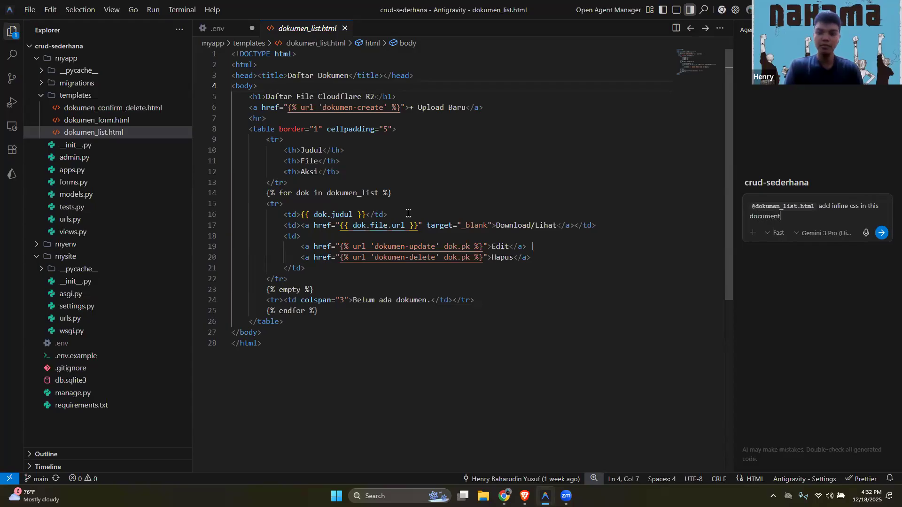
type(" for better styling")
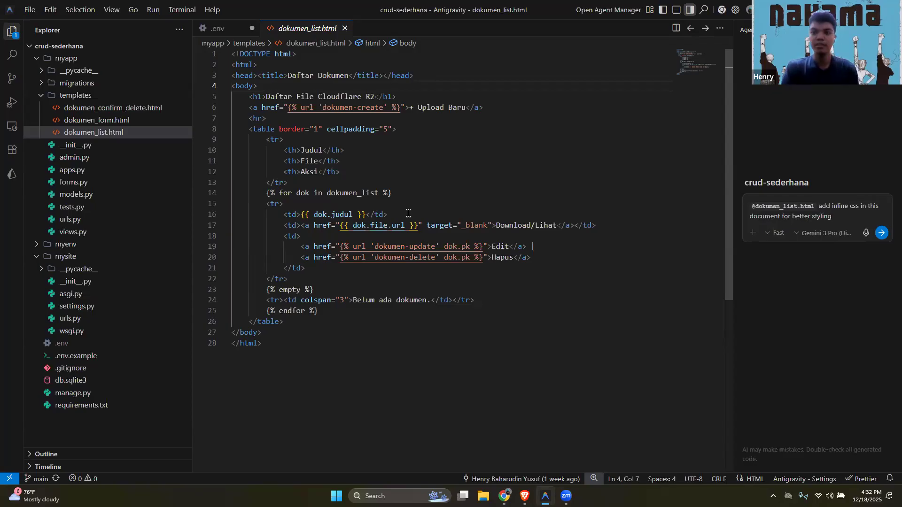
key("Return")
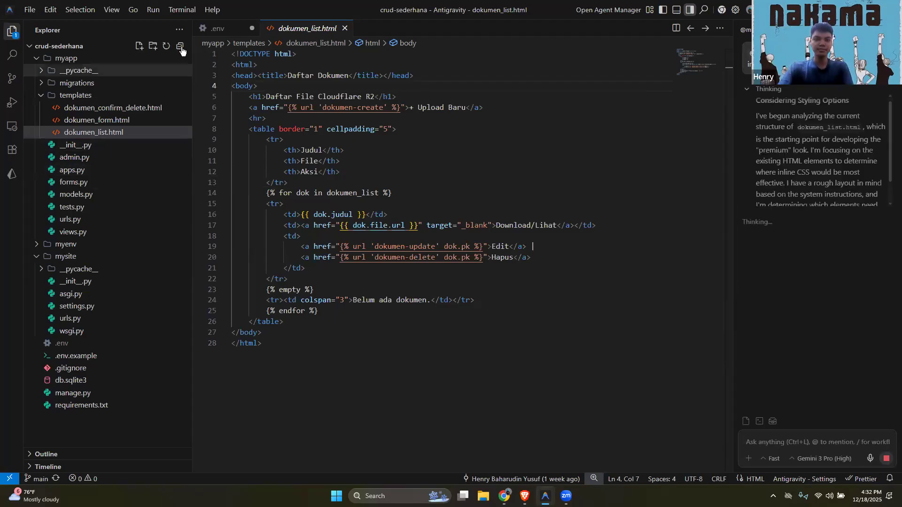
Accept the agent's first edit in dokumen_list.html and commit with the message "fix: update", saving all unsaved files
left_click(180, 47)
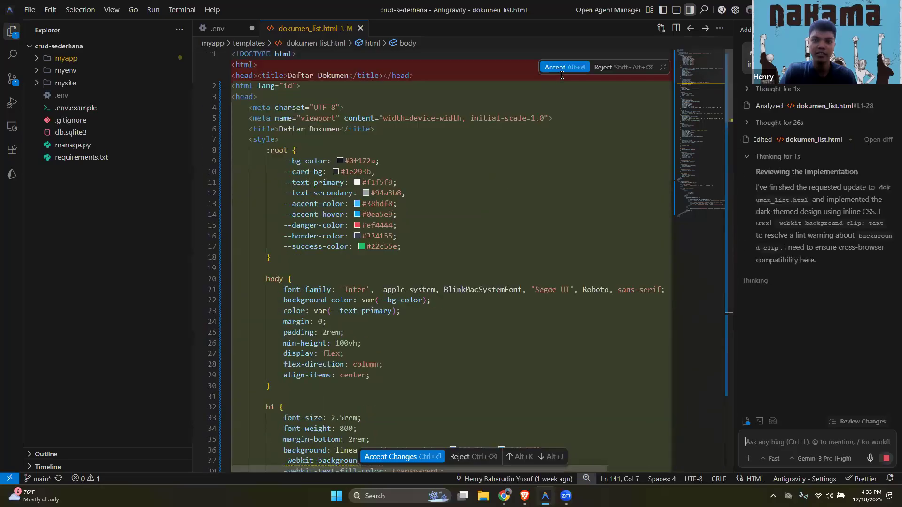
left_click(564, 67)
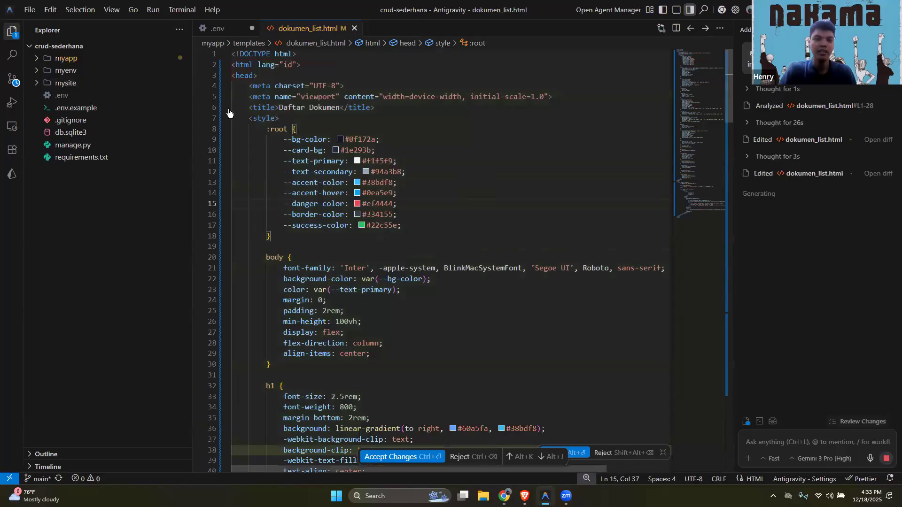
left_click(12, 87)
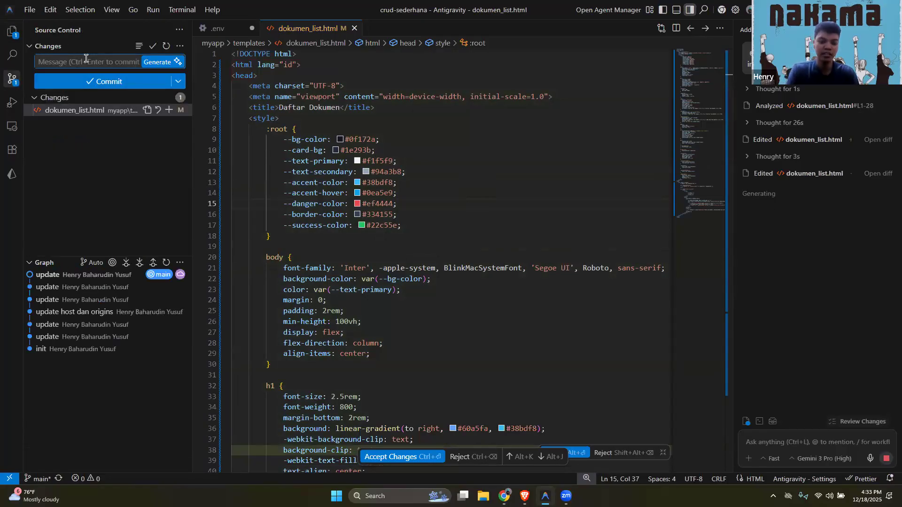
type("fix: update")
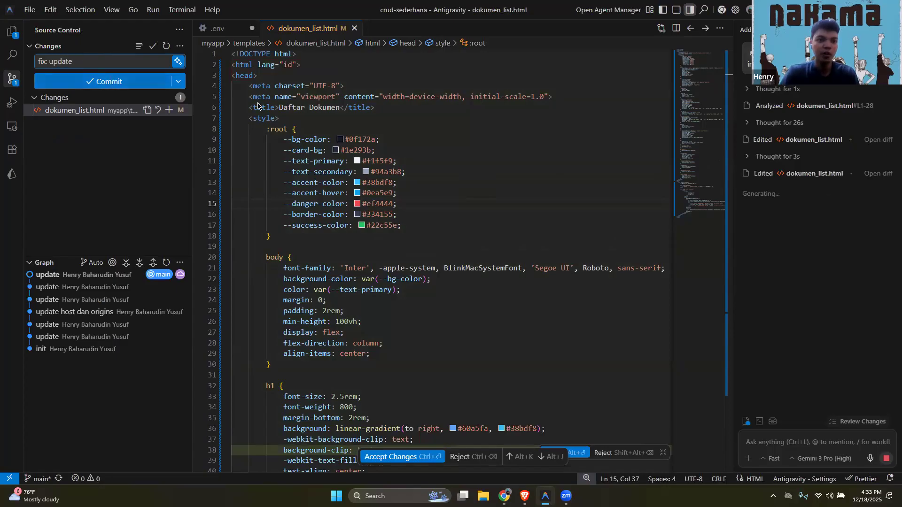
key("ctrl+Return")
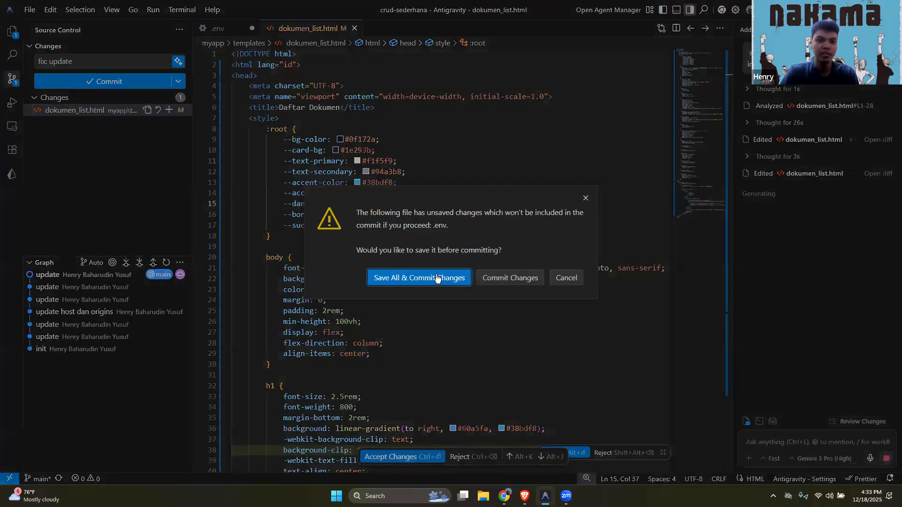
left_click(438, 277)
Sync the commit with origin/main and accept the agent's remaining changes in dokumen_list.html
left_click(111, 82)
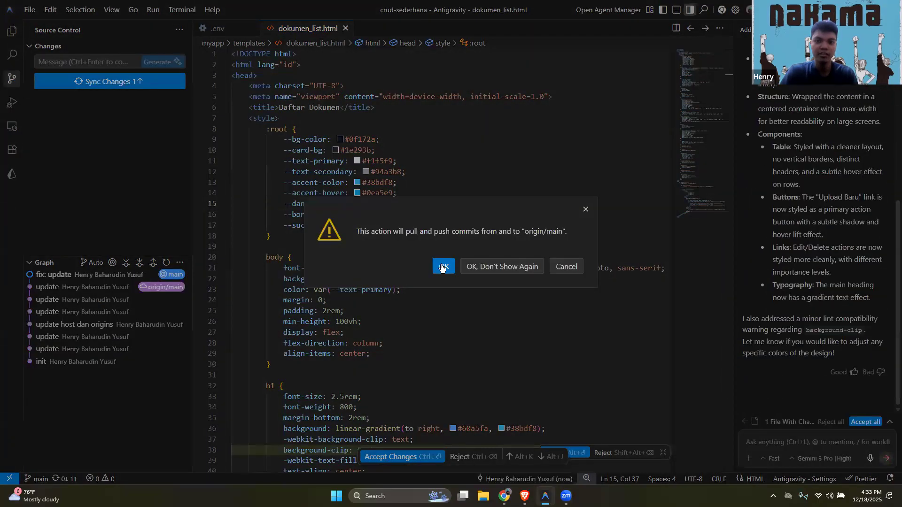
left_click(441, 264)
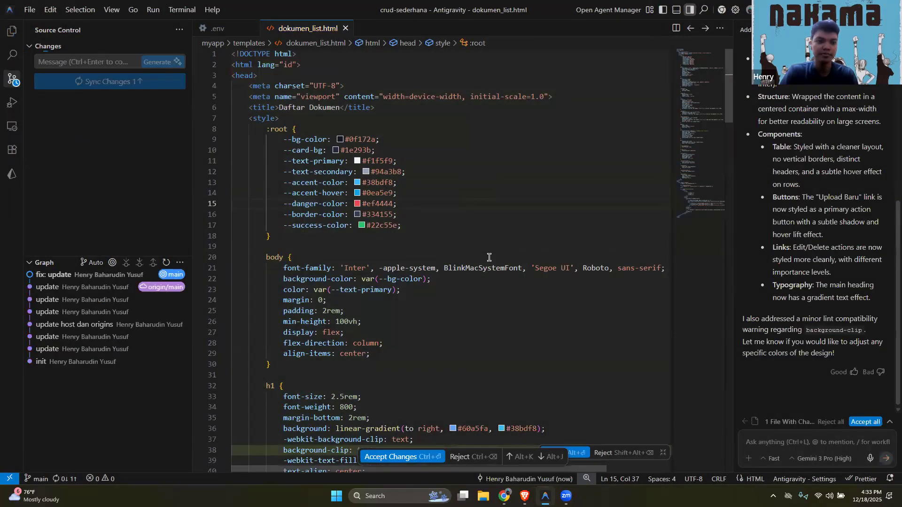
left_click(402, 456)
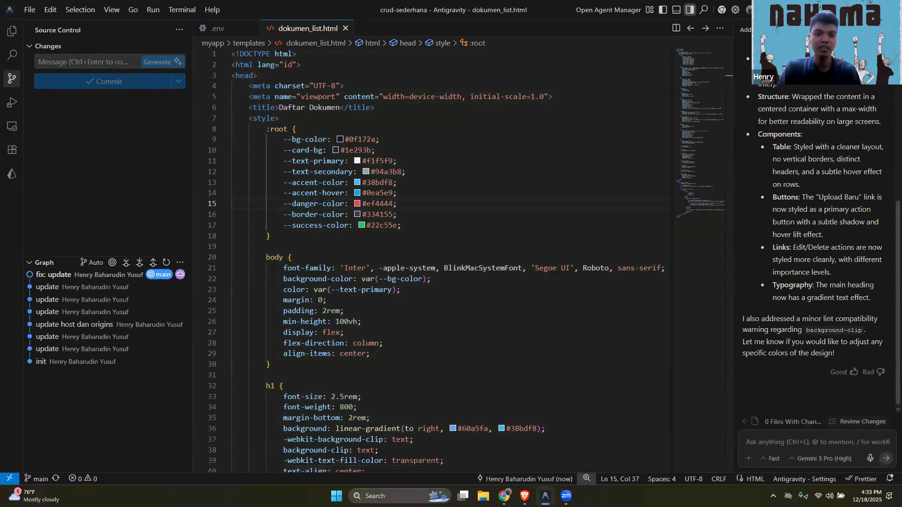
Switch to Coolify in Brave and follow the log of the webhook-triggered deployment in the application's Deployments list
mouse_move(524, 493)
left_click(523, 442)
left_click(209, 110)
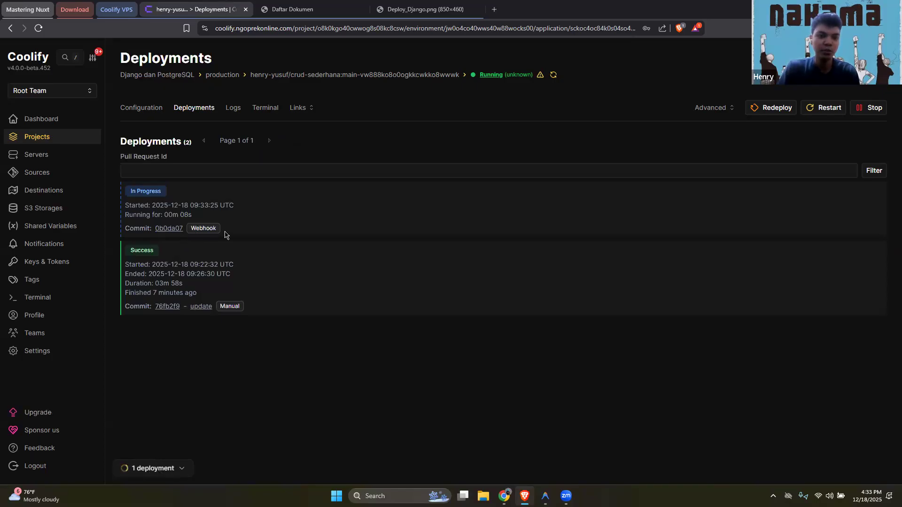
left_click(156, 469)
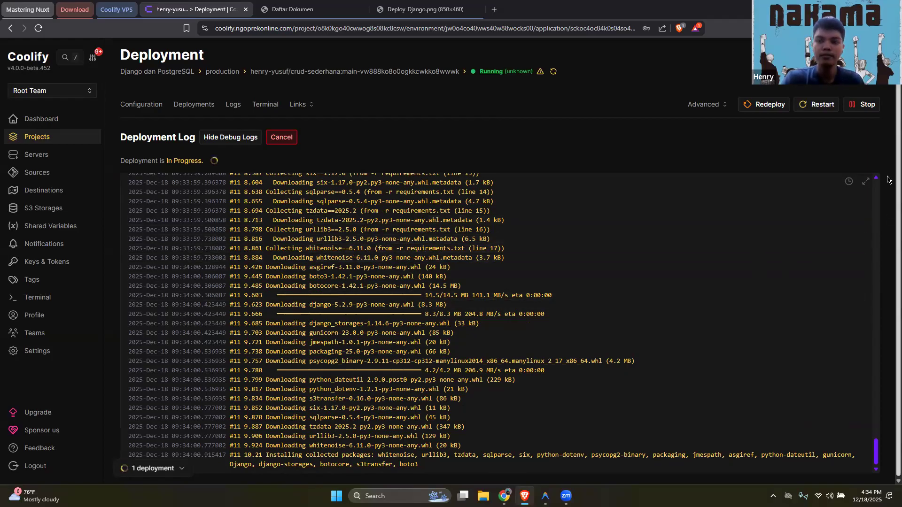
scroll(888, 138, "up", 1)
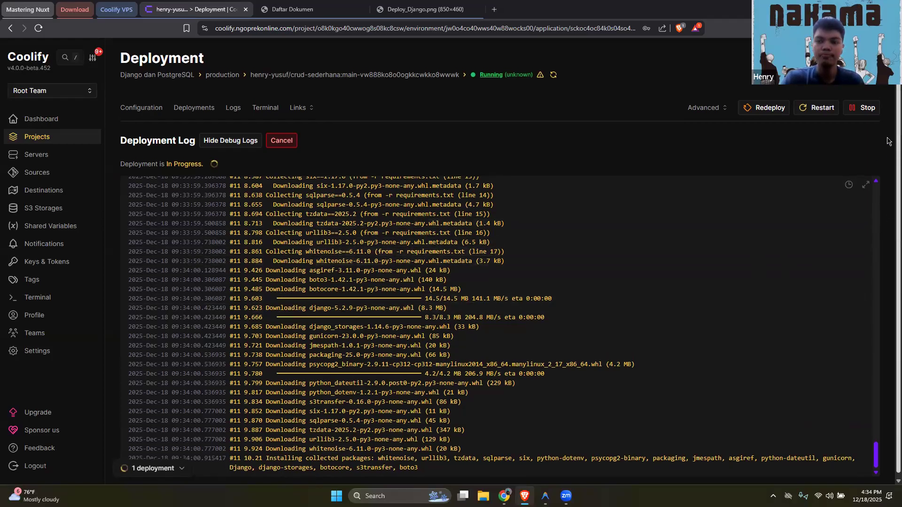
scroll(888, 155, "down", 1)
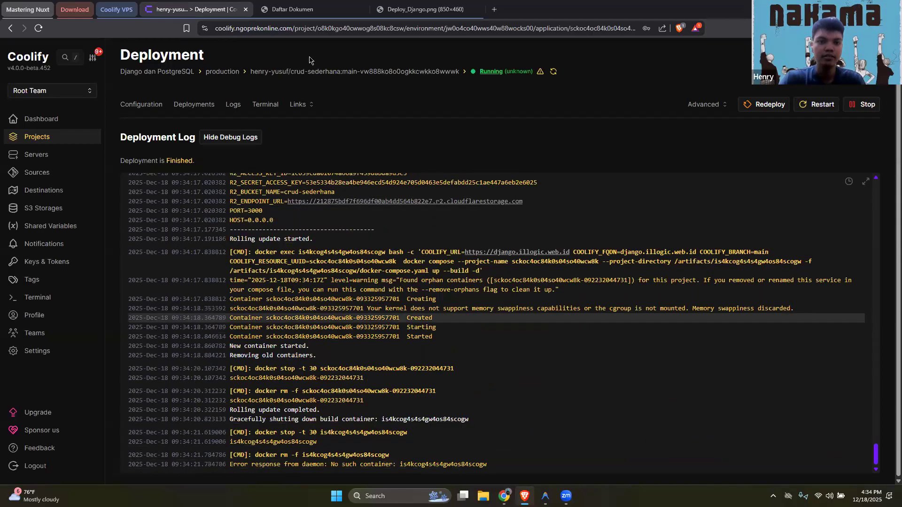
left_click(302, 105)
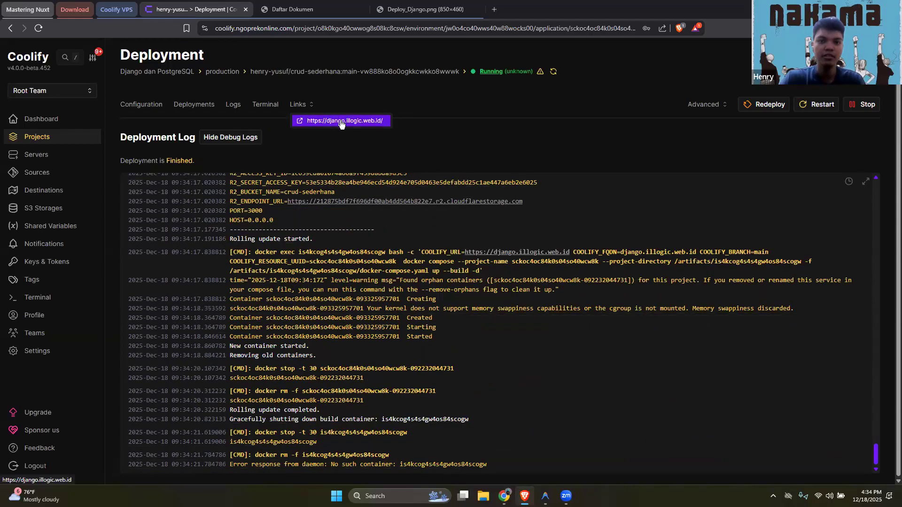
left_click(340, 122)
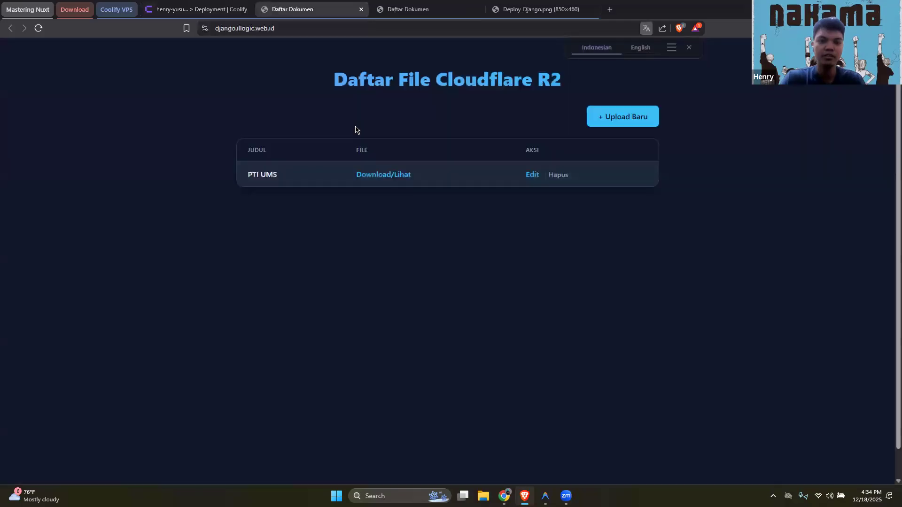
left_click(690, 47)
triple_click(609, 92)
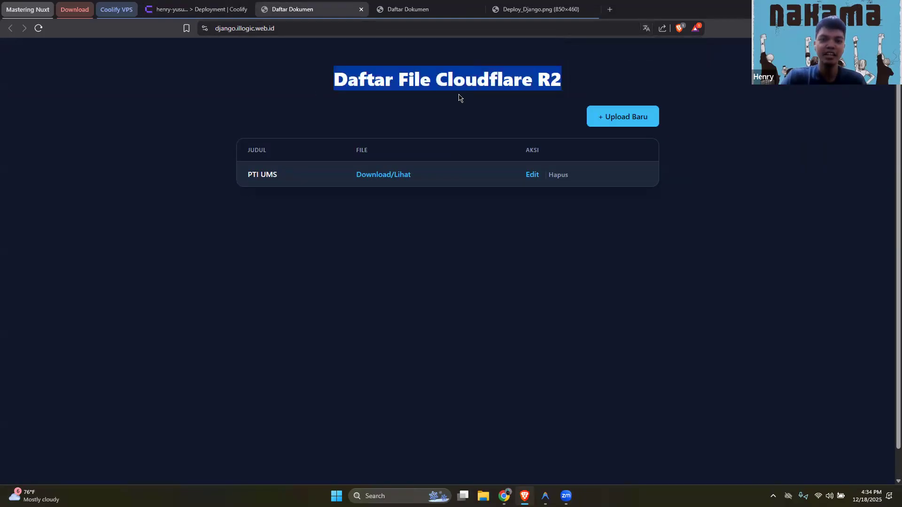
left_click(220, 31)
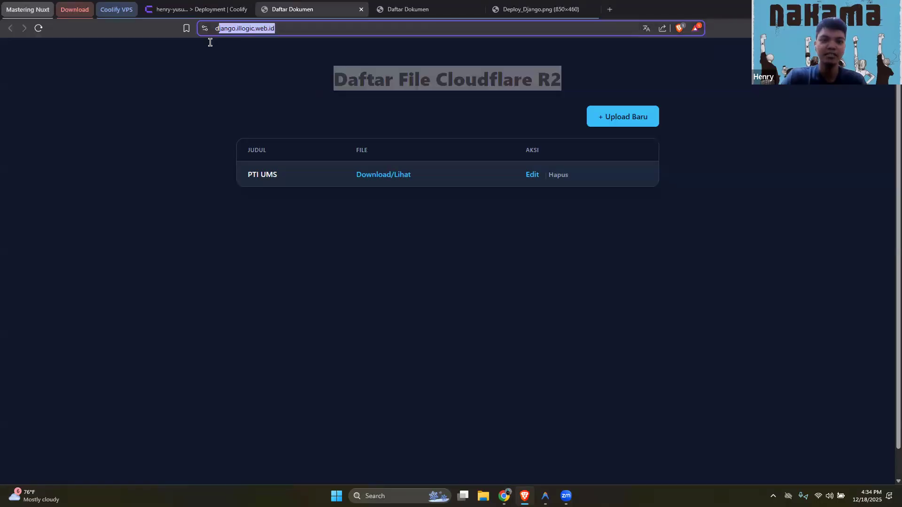
left_click(223, 101)
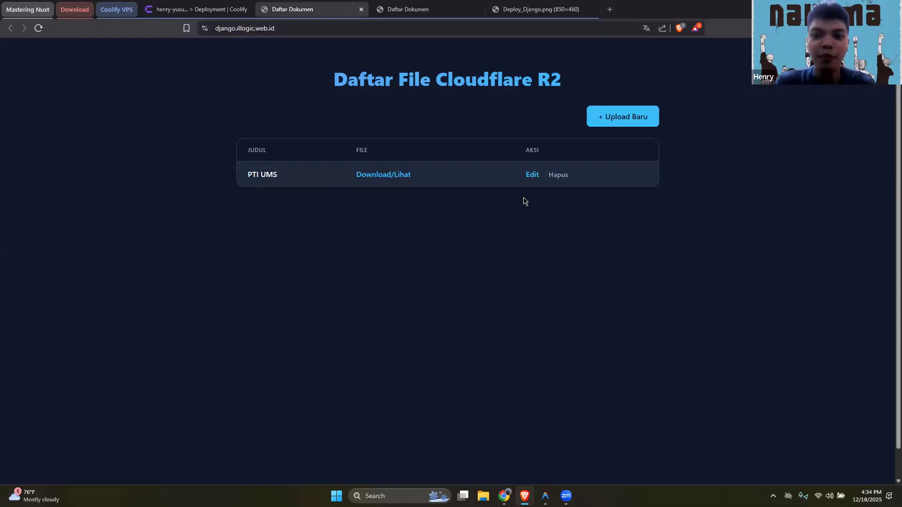
left_click(545, 495)
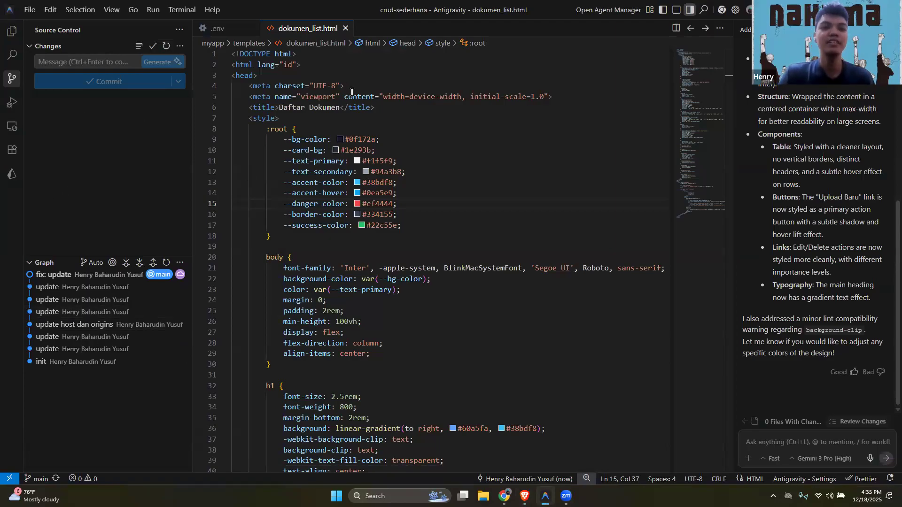
left_click(504, 232)
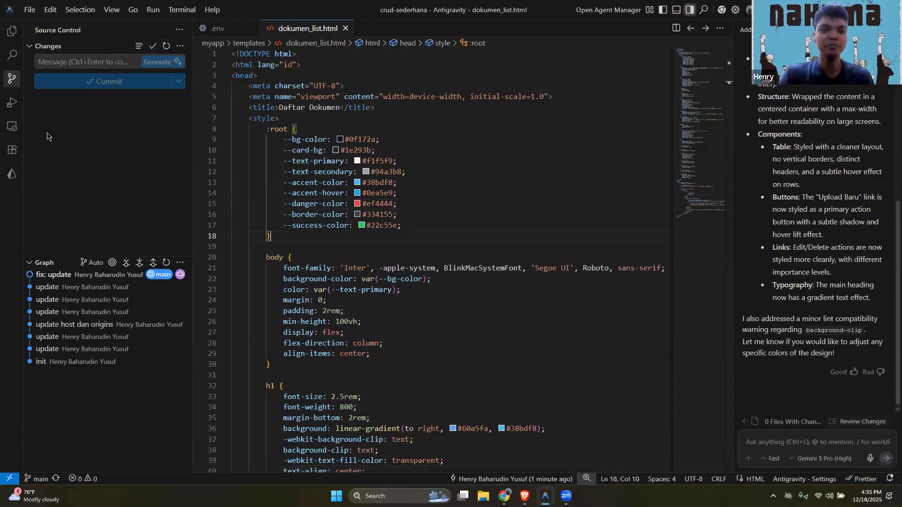
key("alt+Tab")
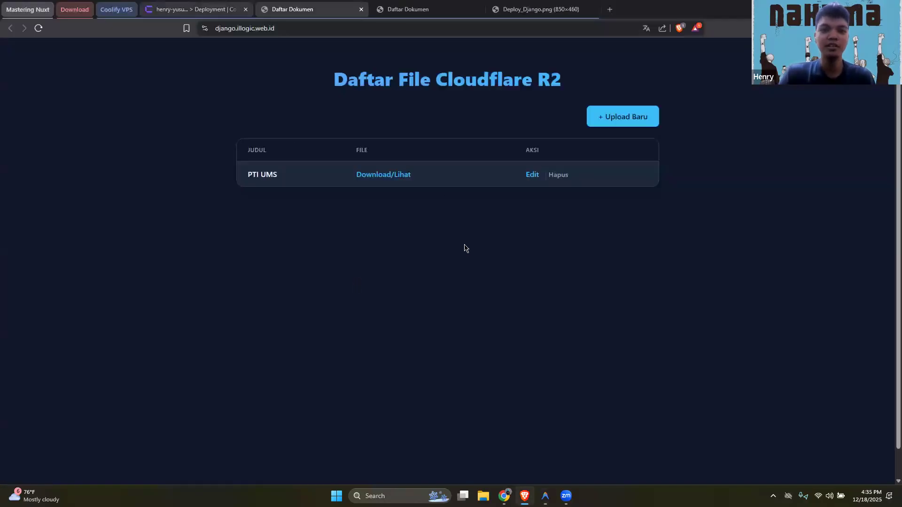
key("ctrl+shift+Tab")
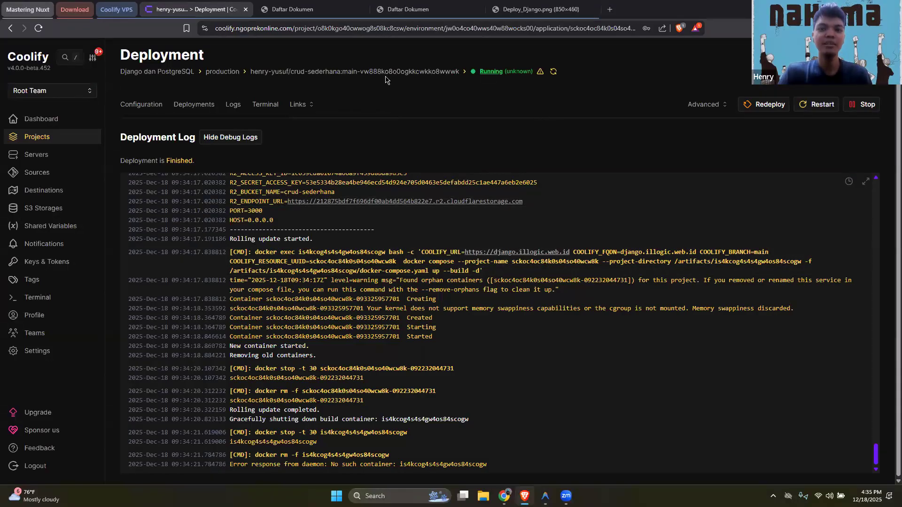
key("alt+Tab")
key("alt+Tab")
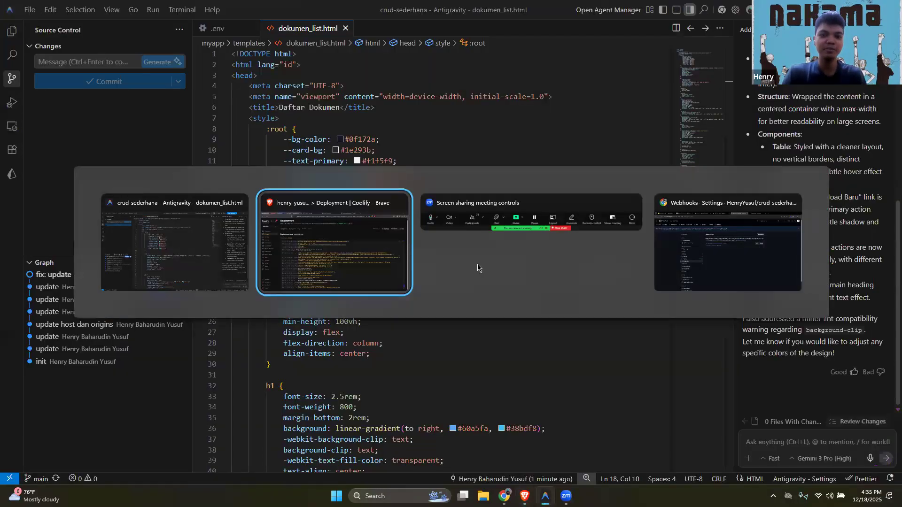
Switch to the crud-sederhana webhook settings on GitHub and reload the page to check the Coolify webhook's delivery status
key("alt+Tab")
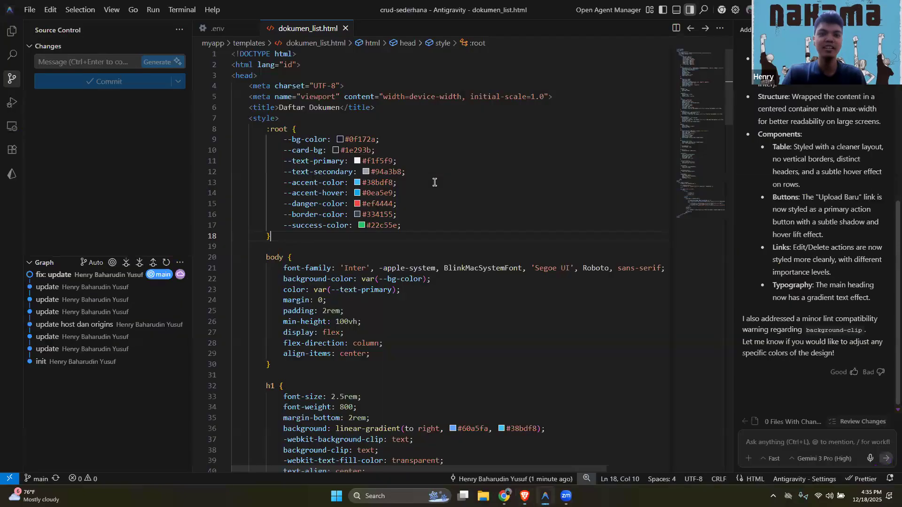
key("alt+Tab")
key("alt+Tab")
key("alt+Tab")
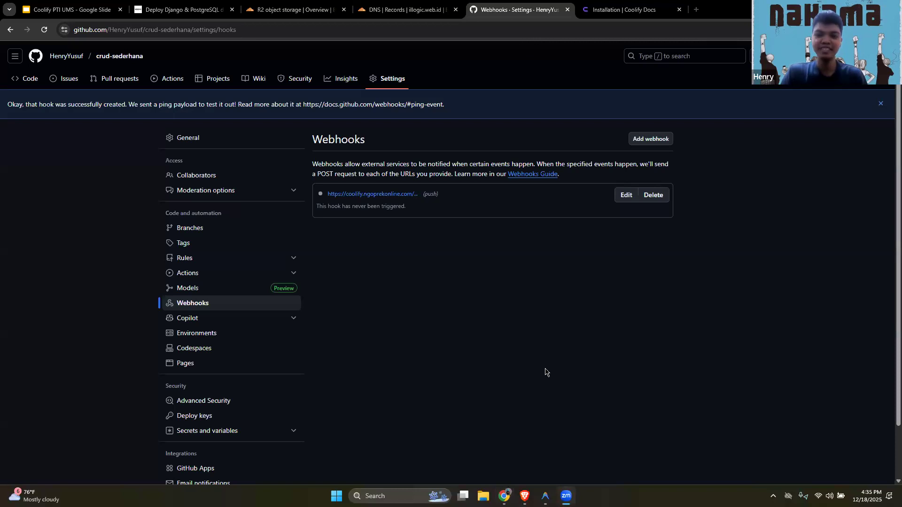
key("F5")
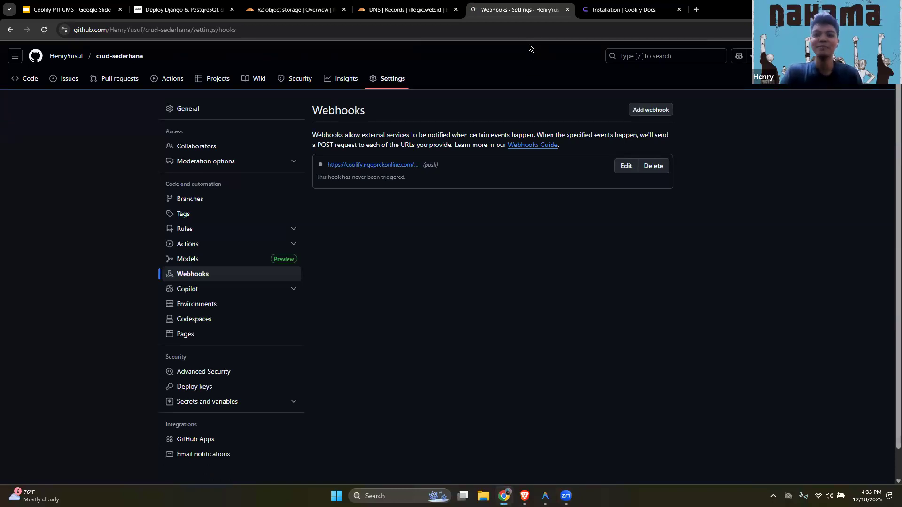